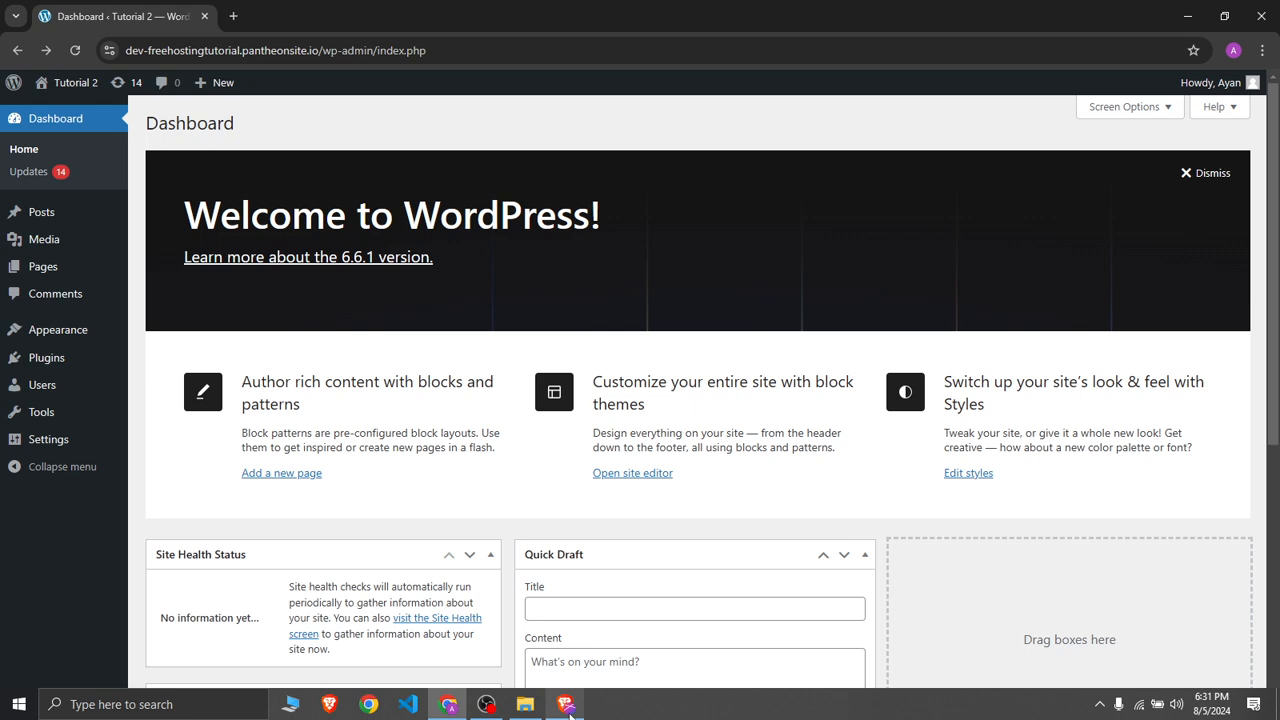
Switch to the Brave window with the demo course website and examine its home page from the hero banner to the newsletter section.
left_click(567, 705)
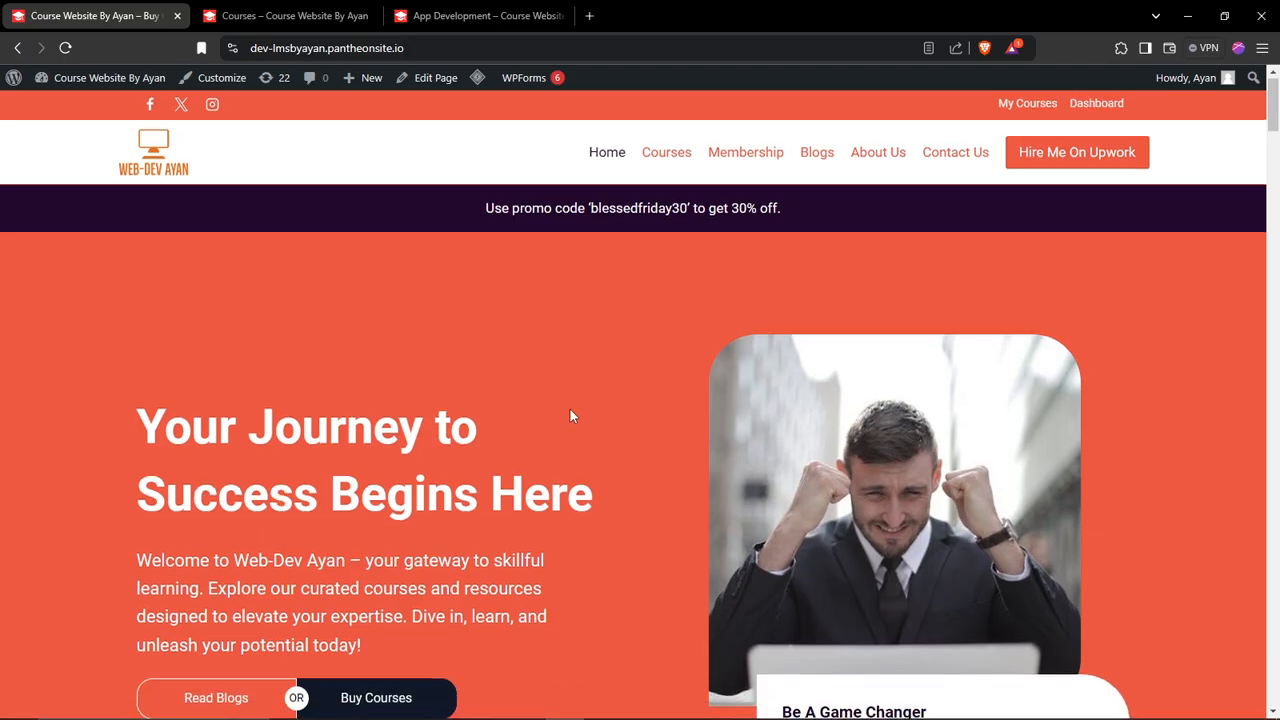
scroll(570, 416, "down", 10)
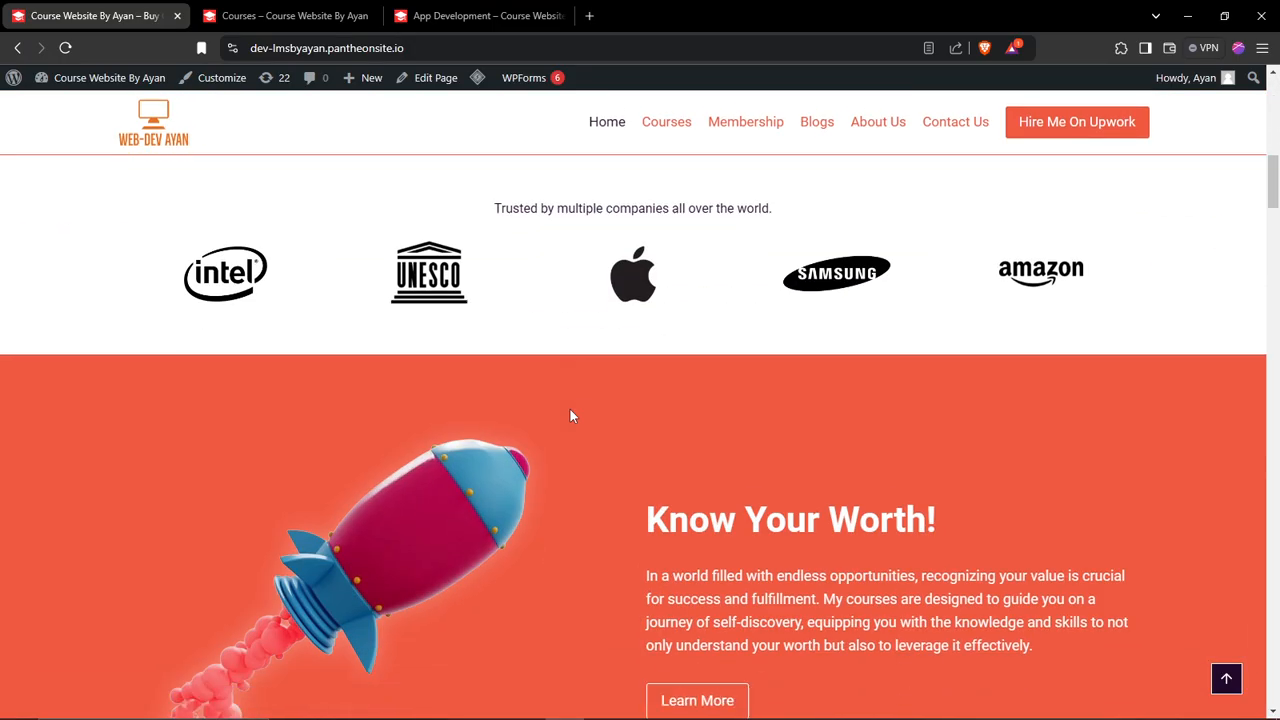
scroll(570, 416, "down", 12)
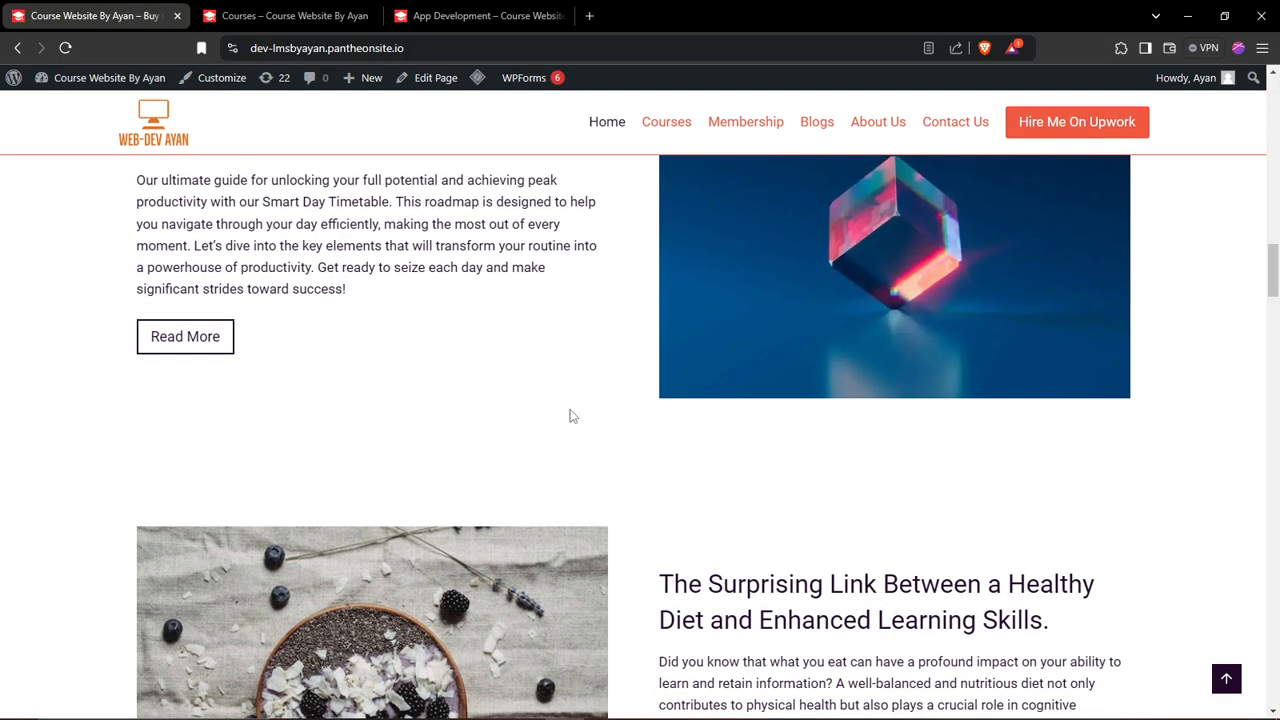
scroll(570, 416, "down", 10)
scroll(570, 416, "up", 8)
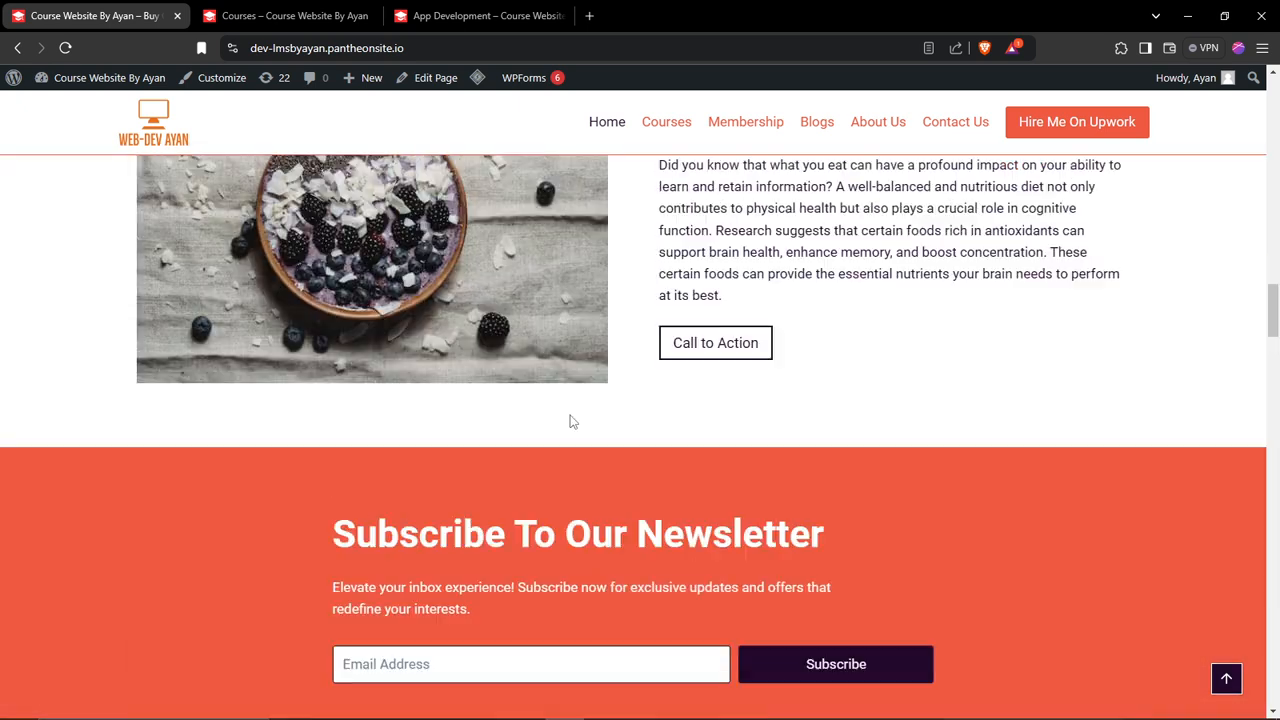
scroll(570, 416, "up", 15)
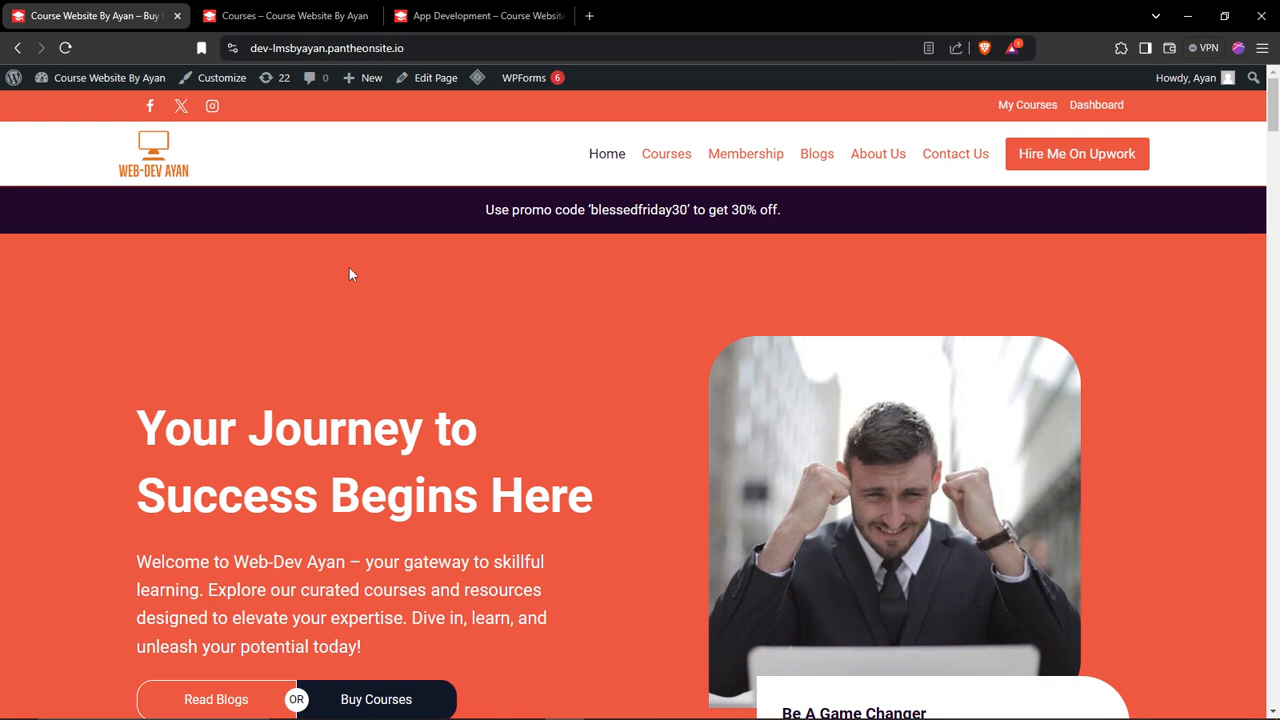
Open the demo site's Courses page and look through the course cards, including App Development.
key("ctrl+Tab")
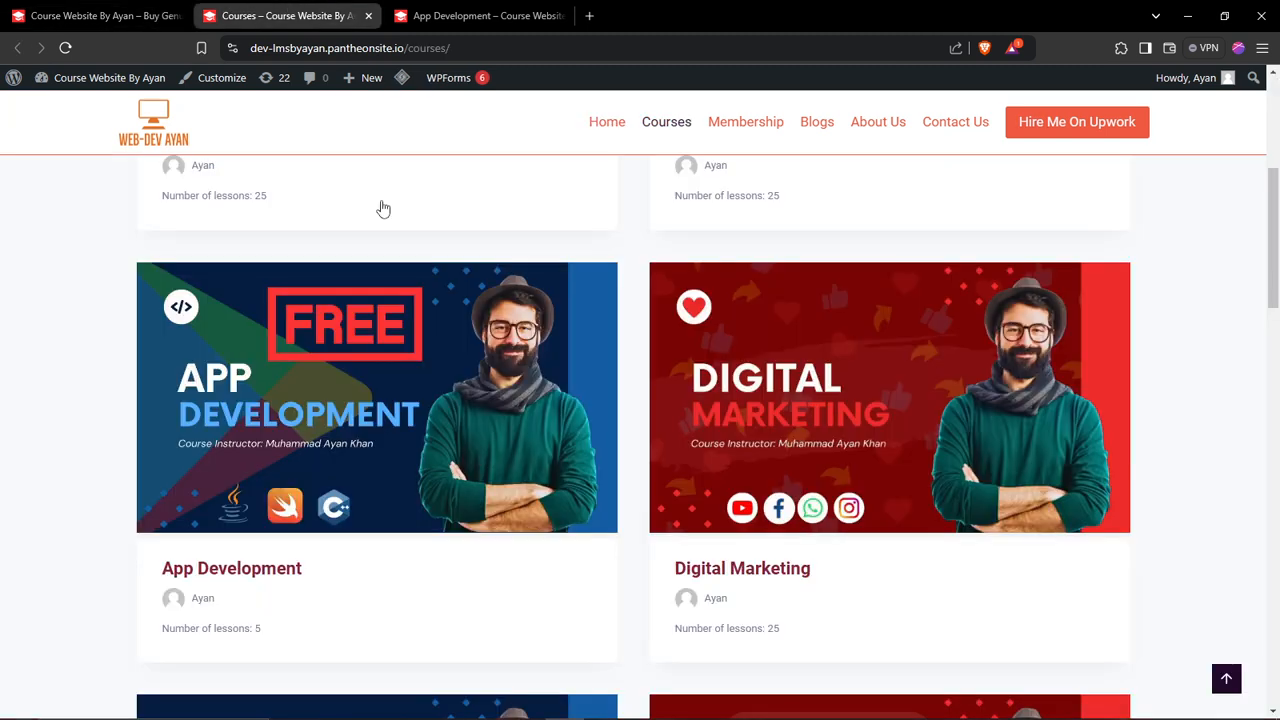
scroll(97, 347, "up", 5)
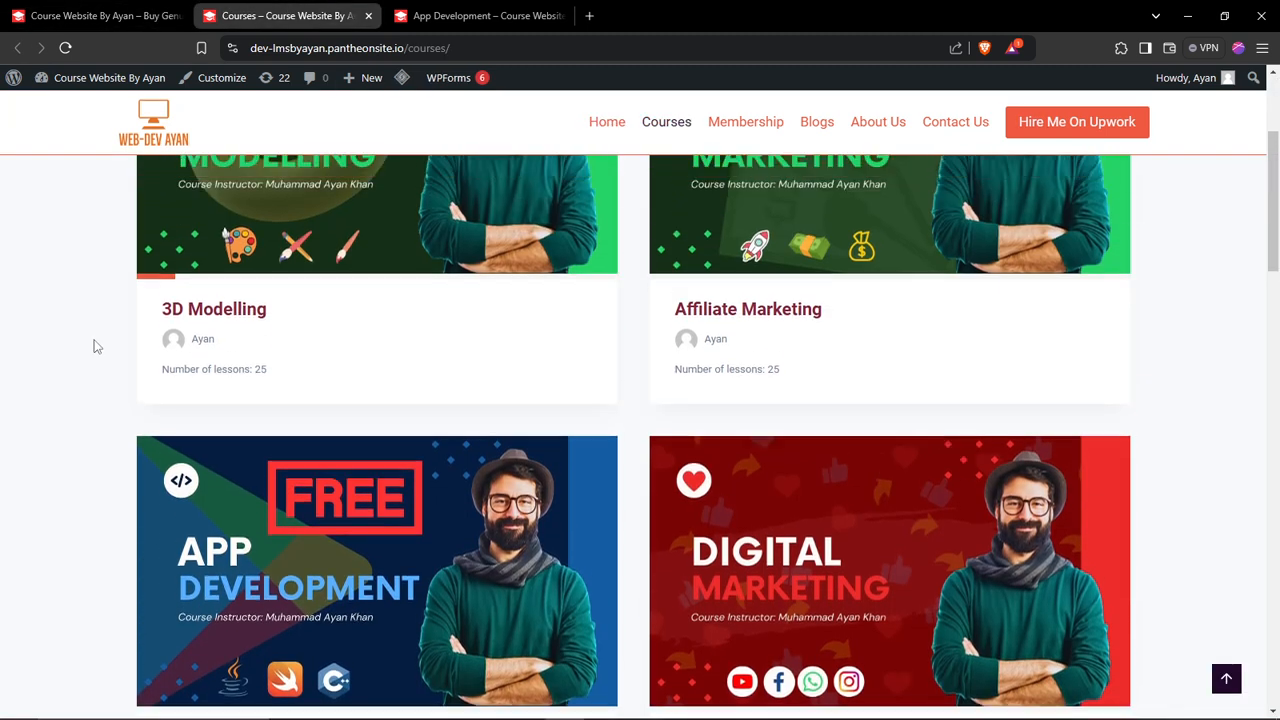
scroll(97, 347, "down", 15)
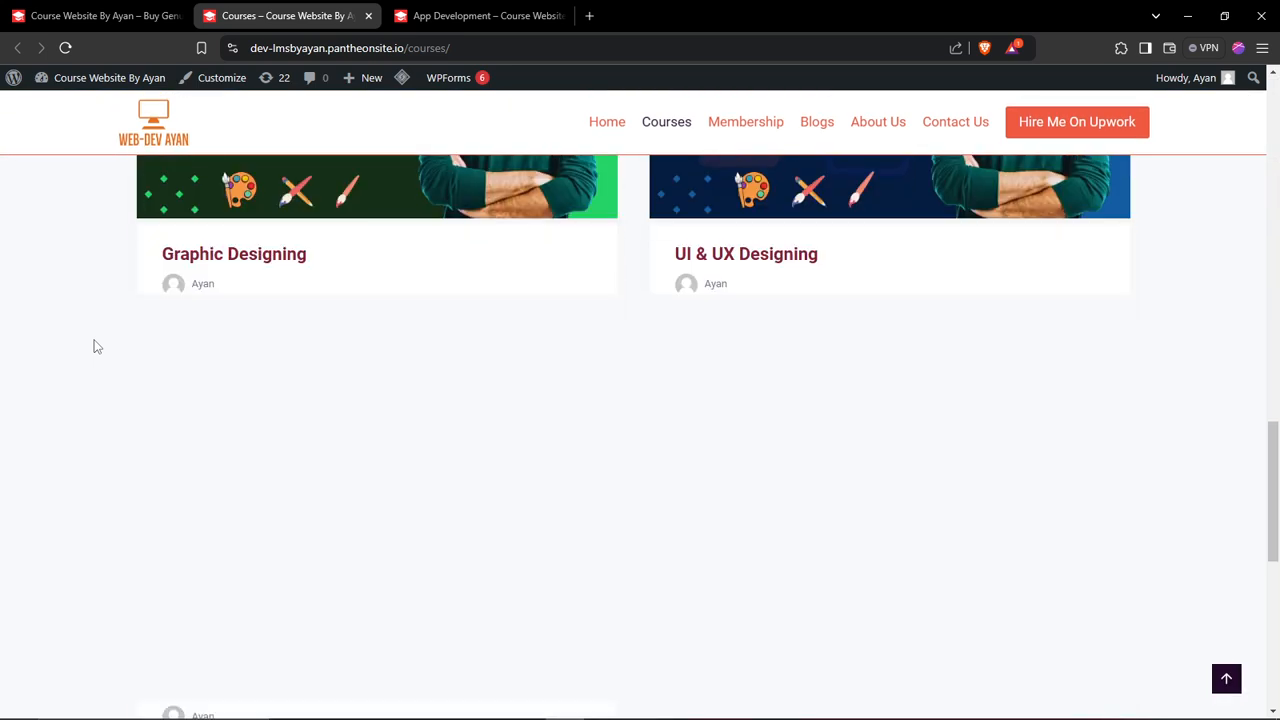
scroll(106, 337, "up", 15)
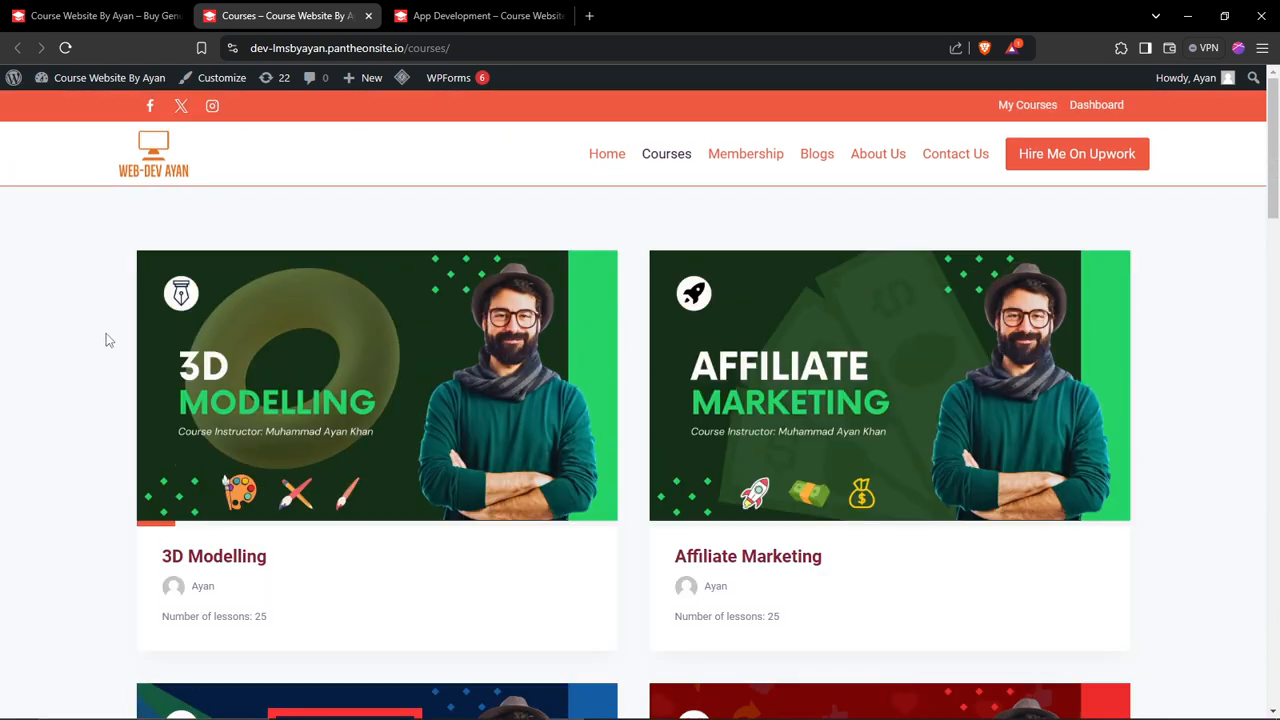
scroll(306, 551, "down", 1)
scroll(306, 551, "down", 2)
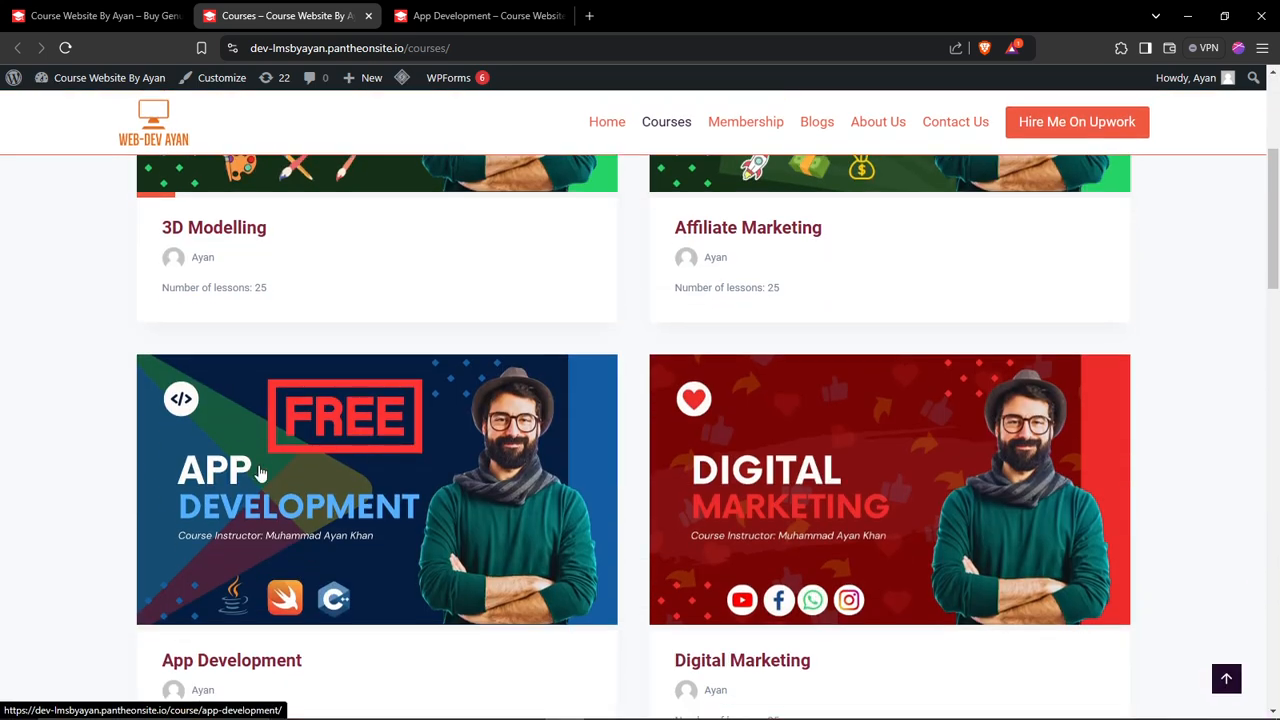
Examine the App Development course's description and pricing plans, and open the Professional Plan's free enrollment in a new tab.
left_click(457, 12)
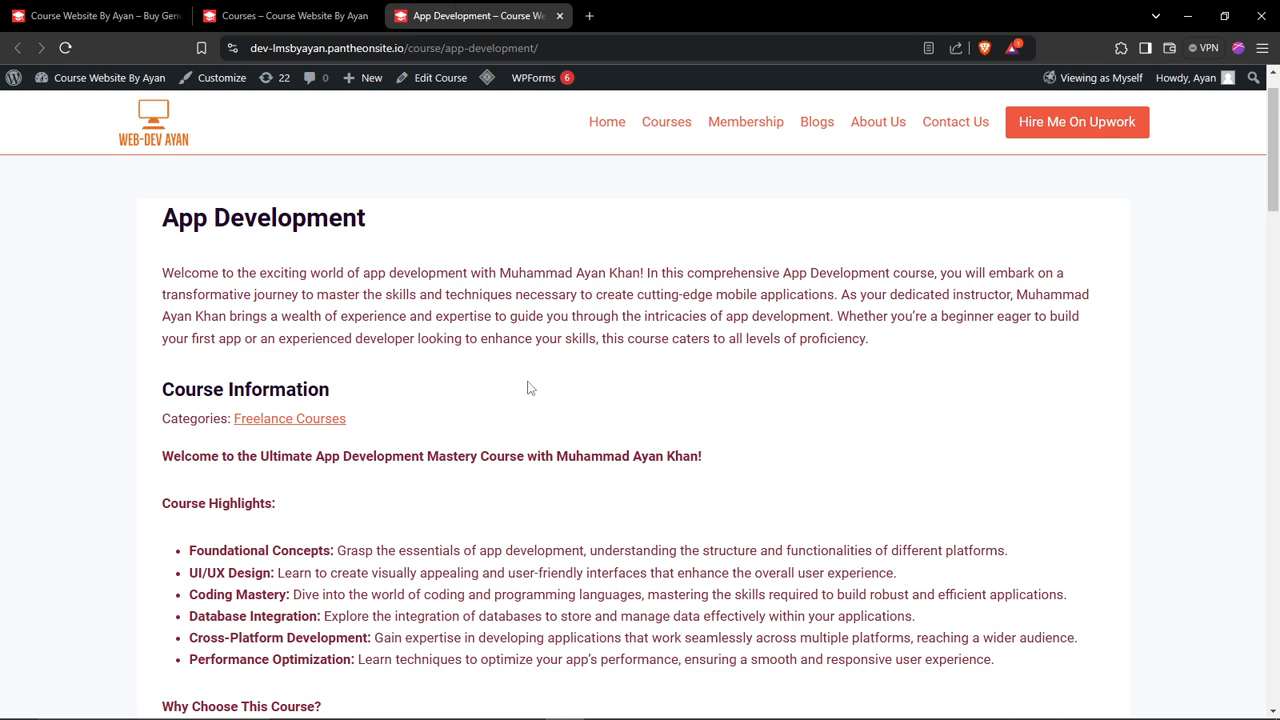
scroll(530, 388, "down", 2)
scroll(530, 388, "up", 1)
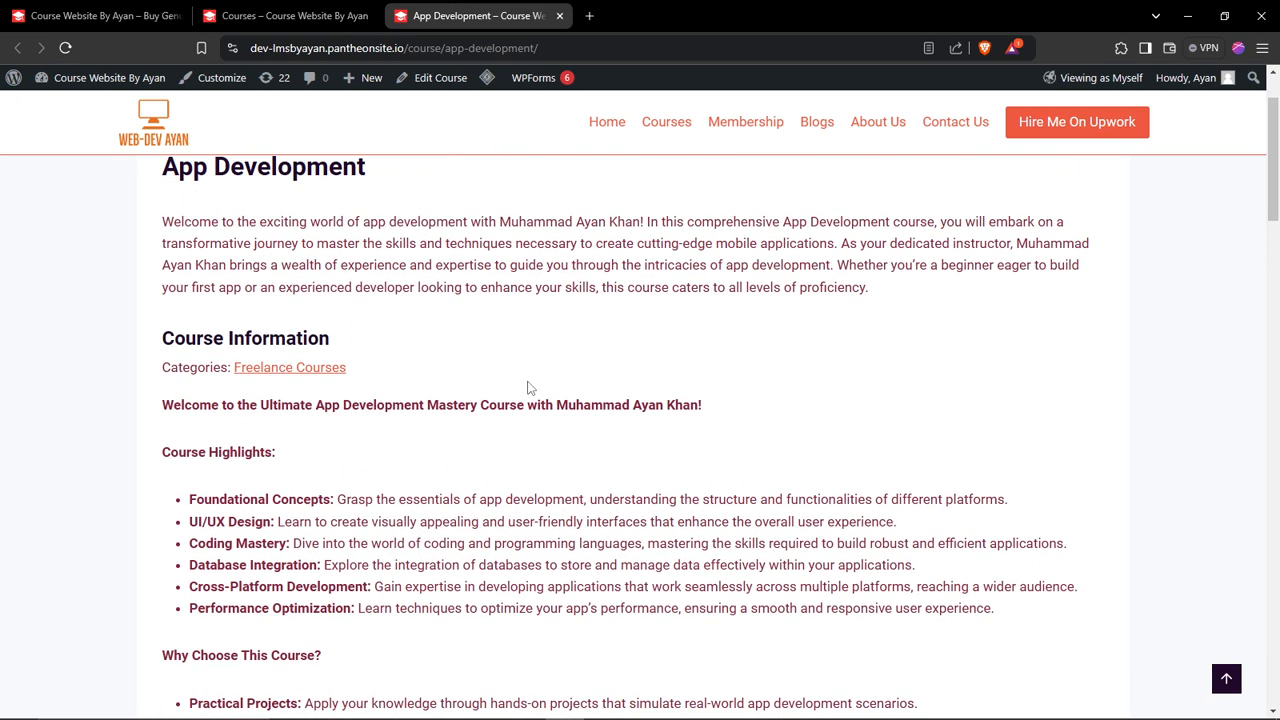
scroll(530, 388, "down", 5)
scroll(530, 388, "up", 1)
scroll(530, 388, "down", 5)
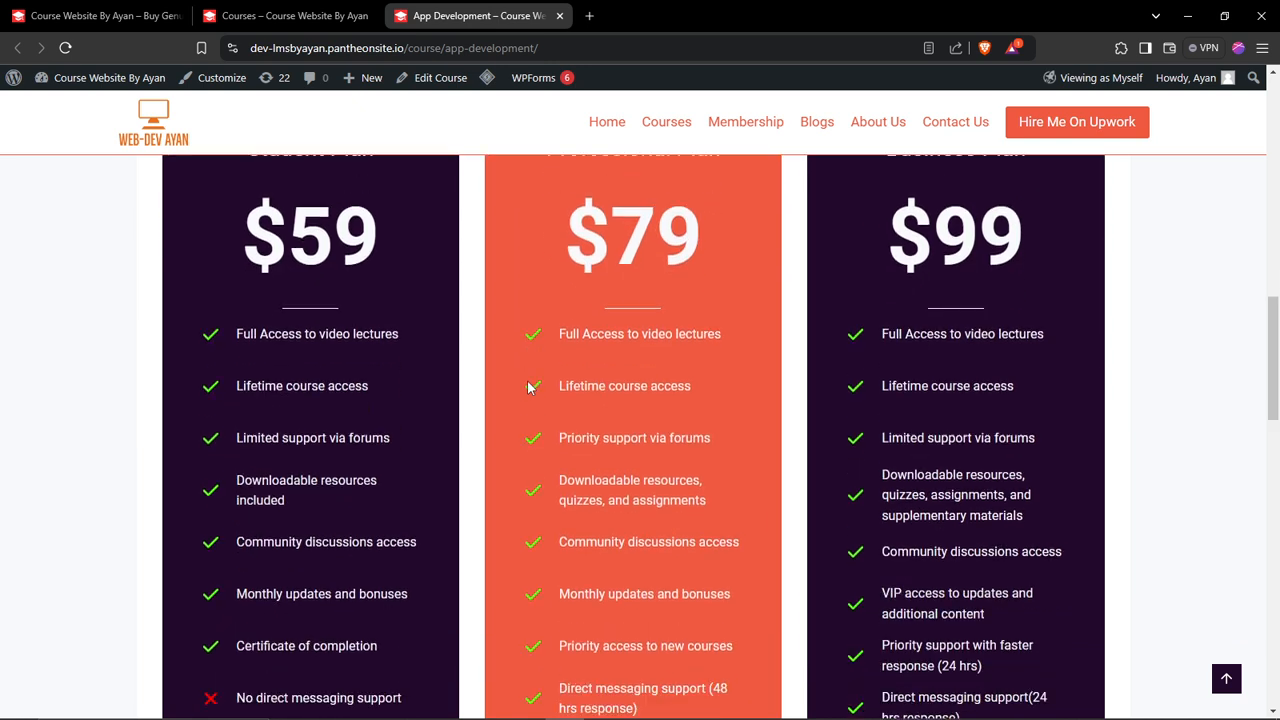
scroll(529, 388, "up", 2)
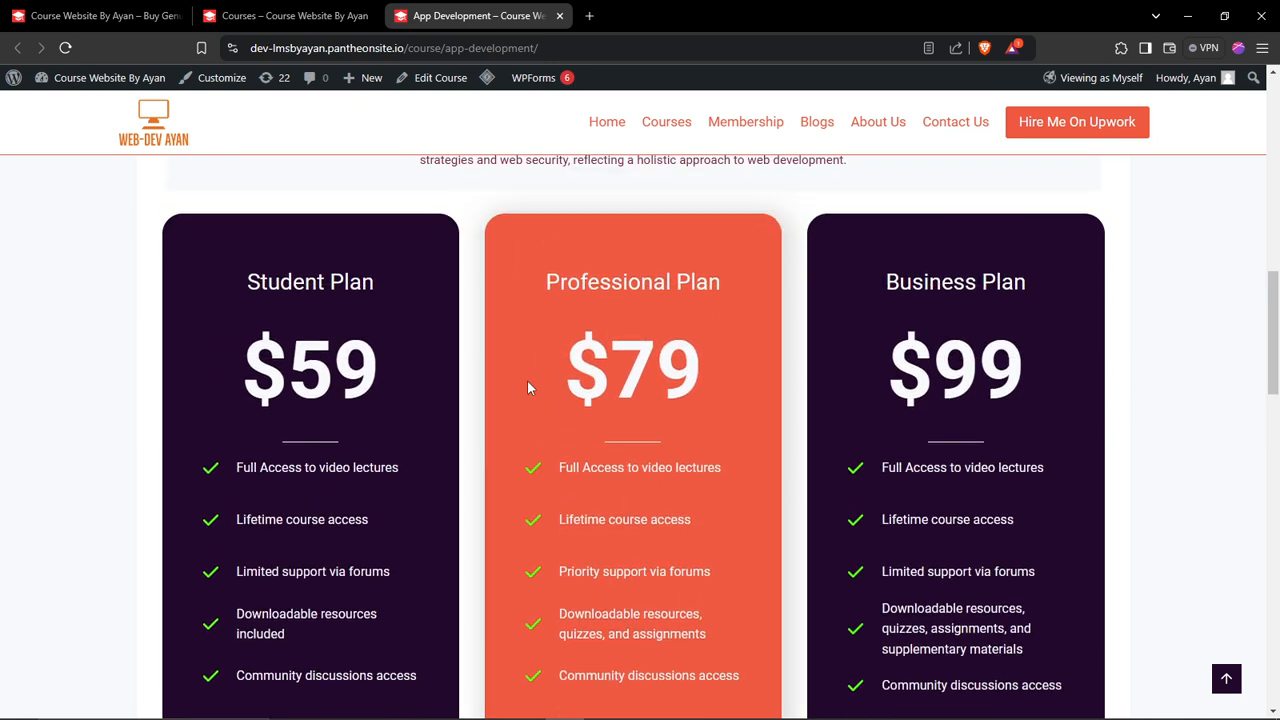
scroll(672, 421, "down", 2)
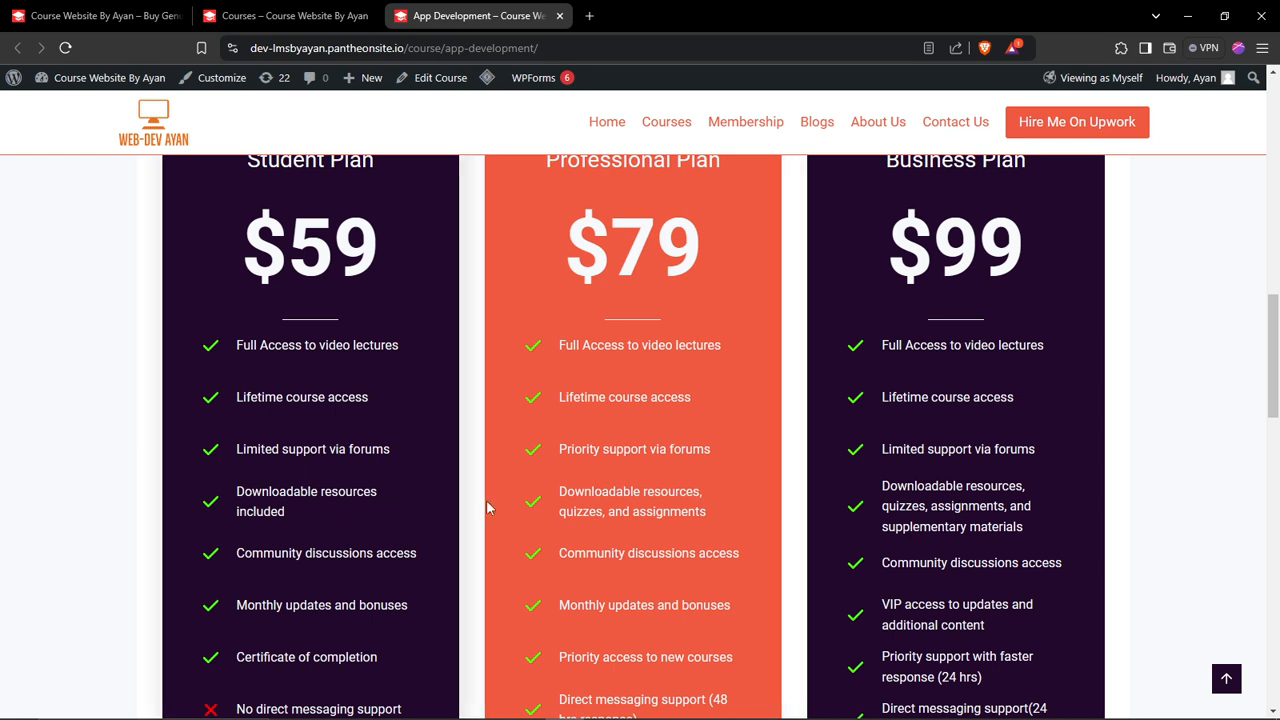
scroll(623, 470, "down", 1)
scroll(623, 465, "down", 8)
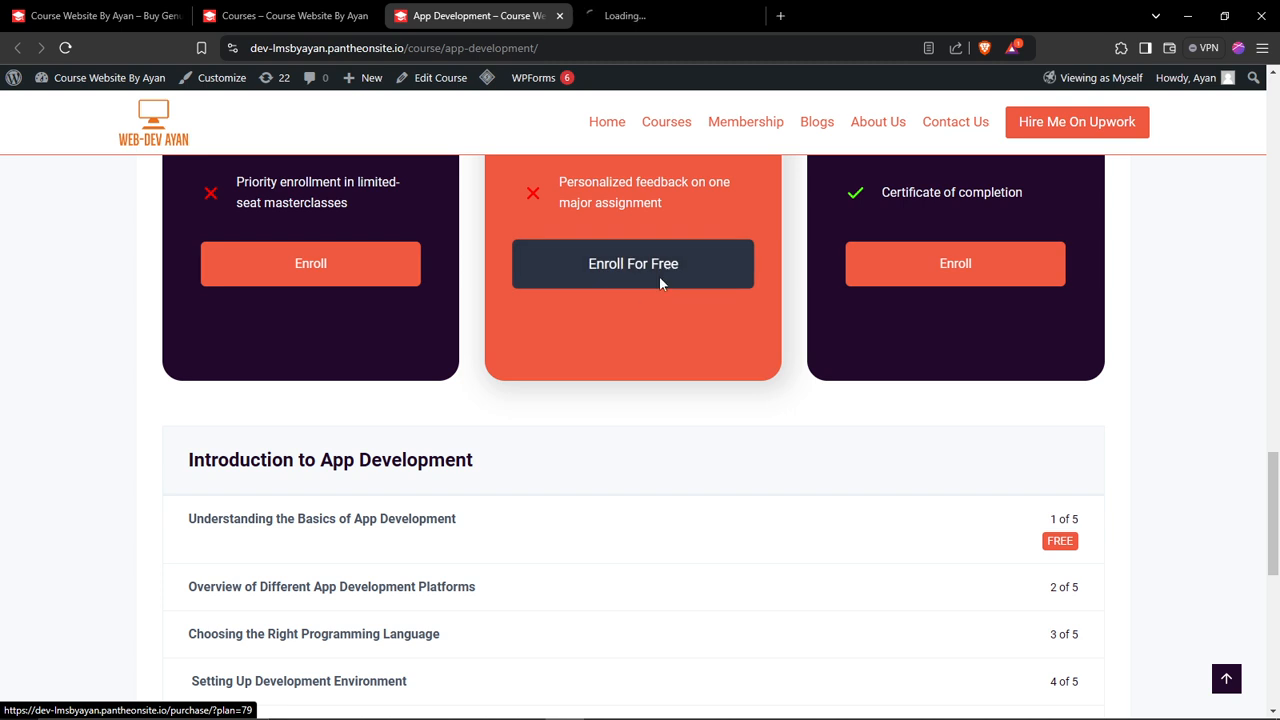
View the Professional Plan's purchase page, from the student information form to the enrollment confirmation.
left_click(631, 23)
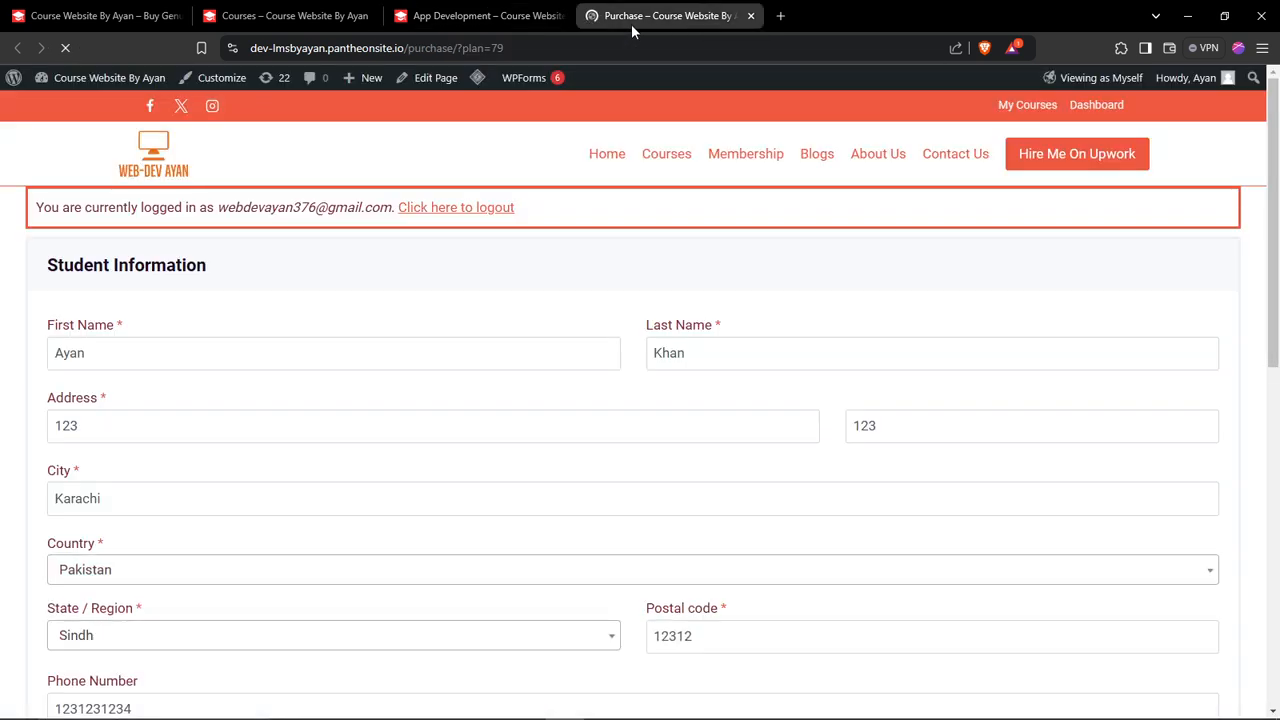
scroll(349, 500, "down", 8)
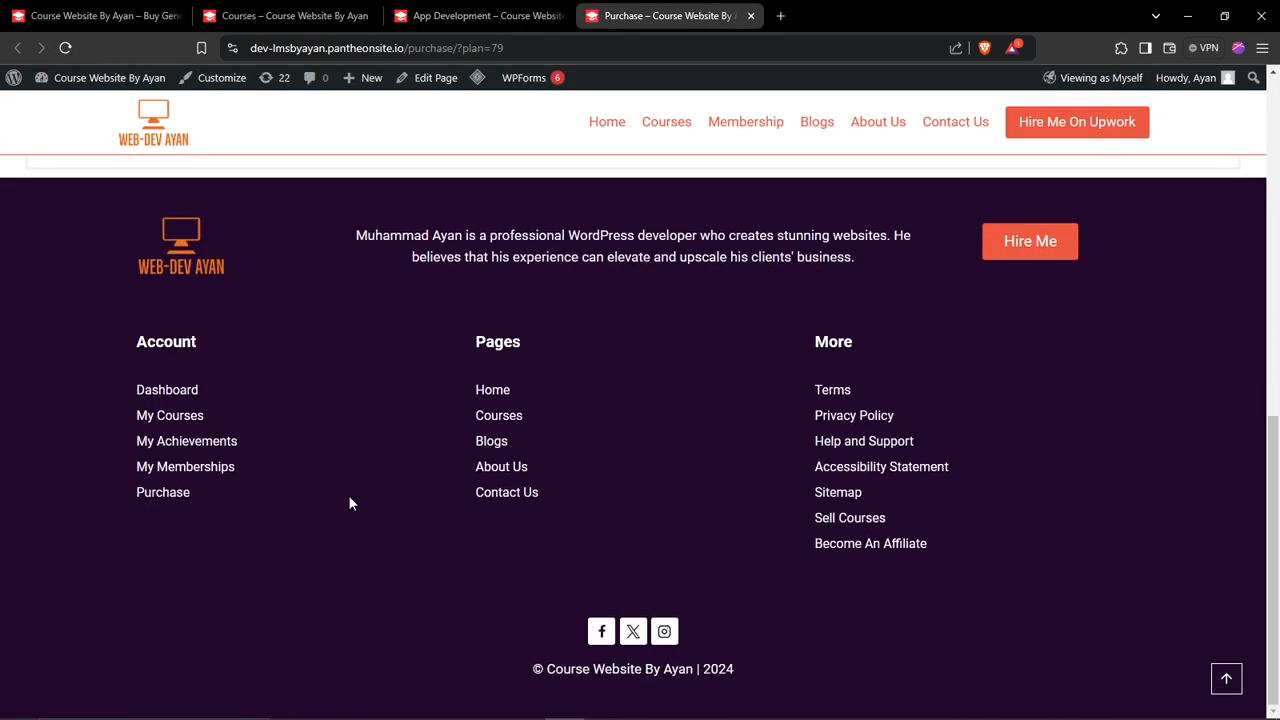
scroll(349, 500, "up", 8)
scroll(349, 503, "down", 3)
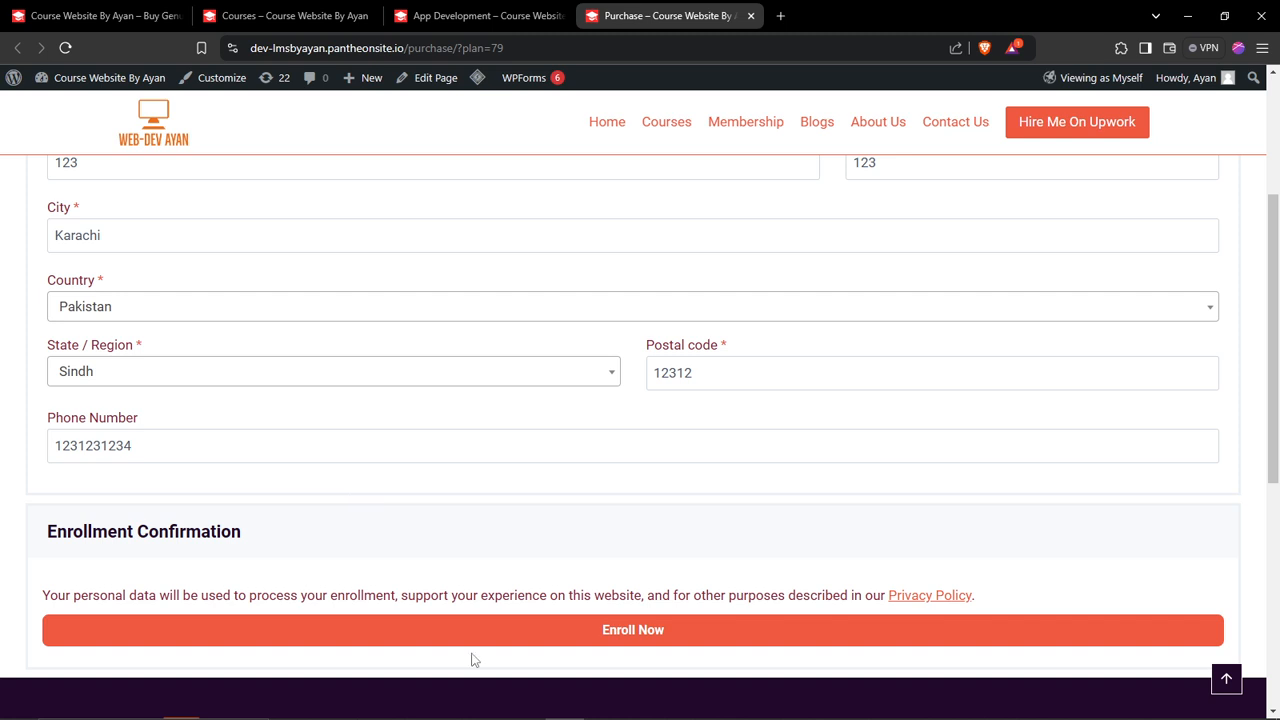
scroll(390, 296, "up", 3)
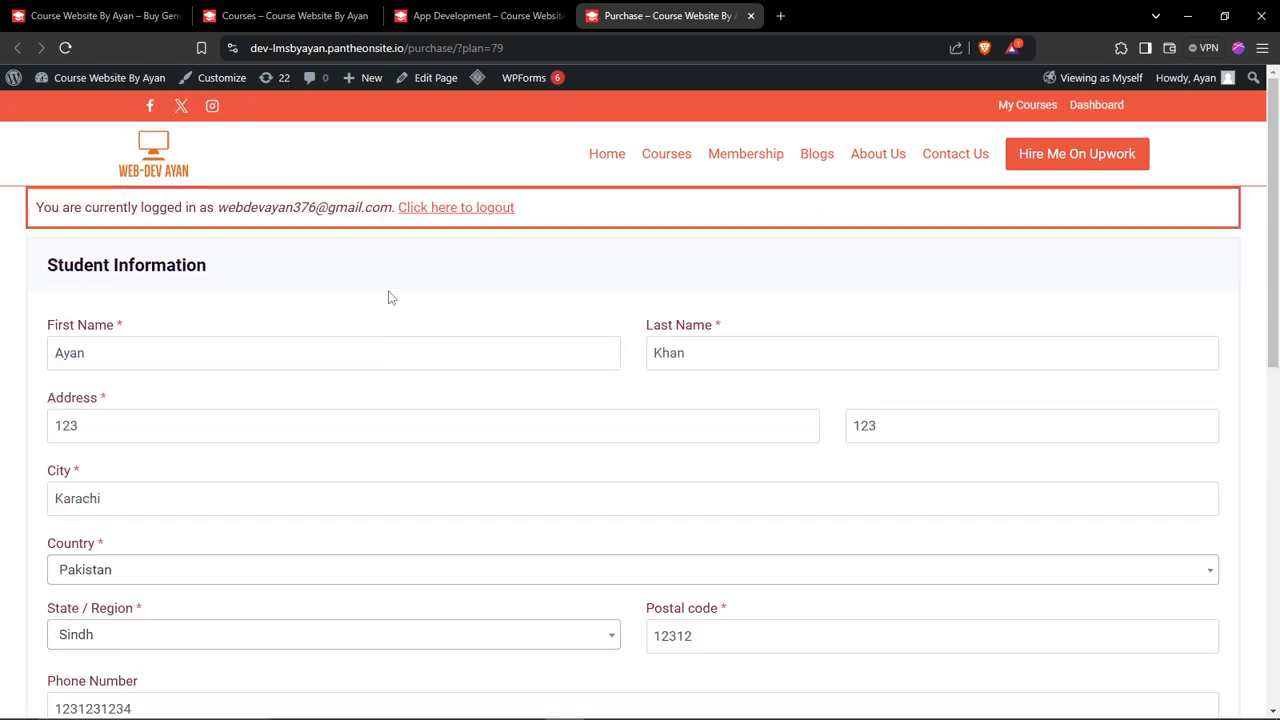
scroll(390, 292, "down", 4)
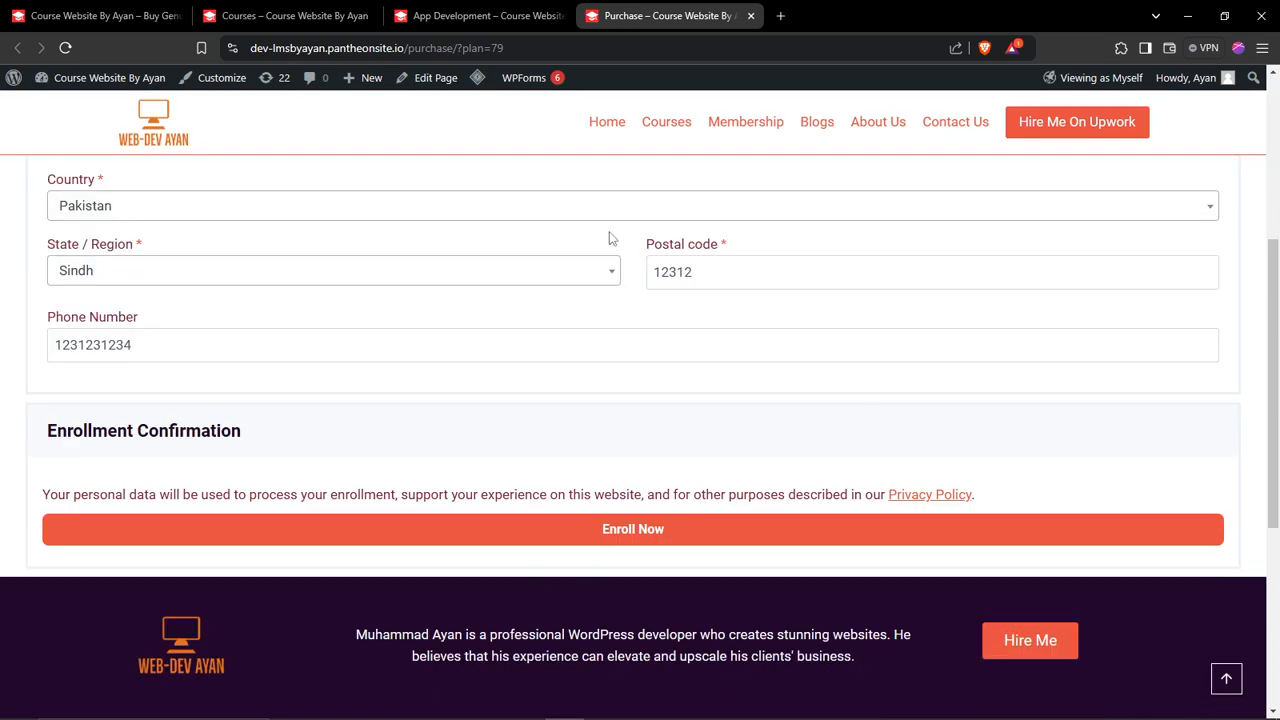
Check the lesson list on the App Development course page and close the purchase page.
left_click(480, 15)
scroll(519, 466, "down", 2)
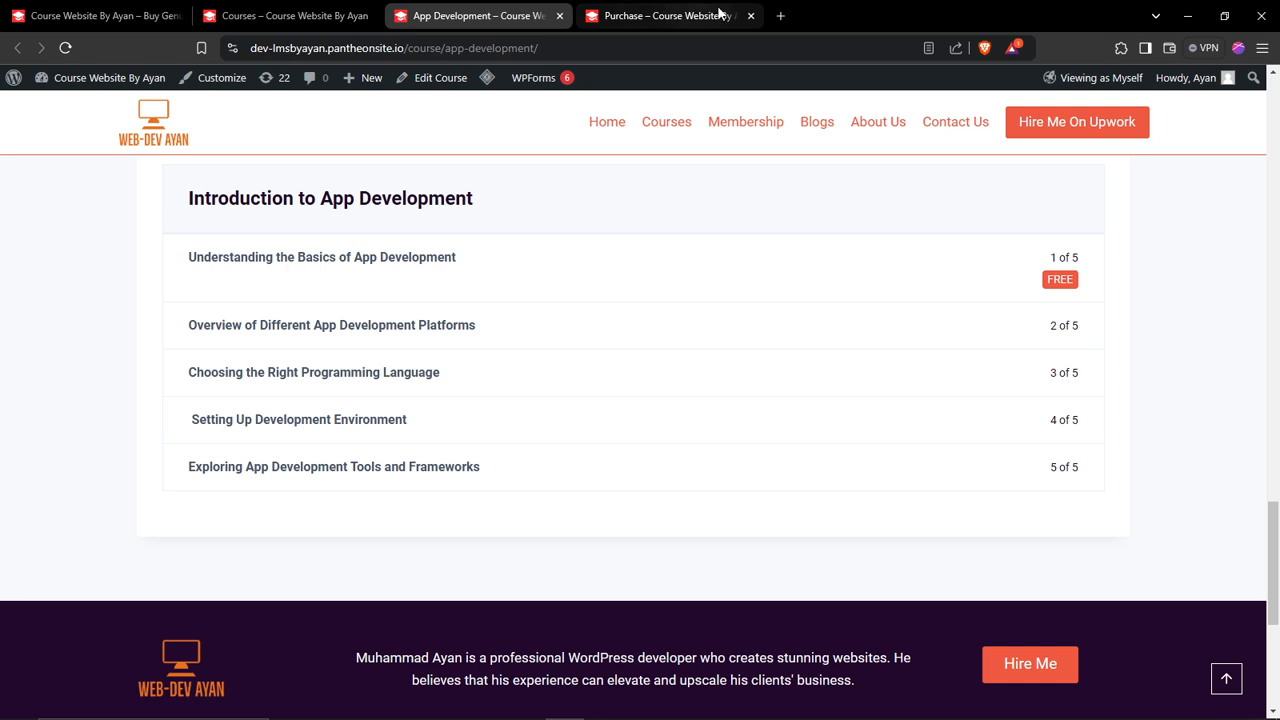
left_click(750, 16)
Switch back to the WordPress dashboard in Chrome and highlight the Pantheon domain in its web address.
mouse_move(492, 700)
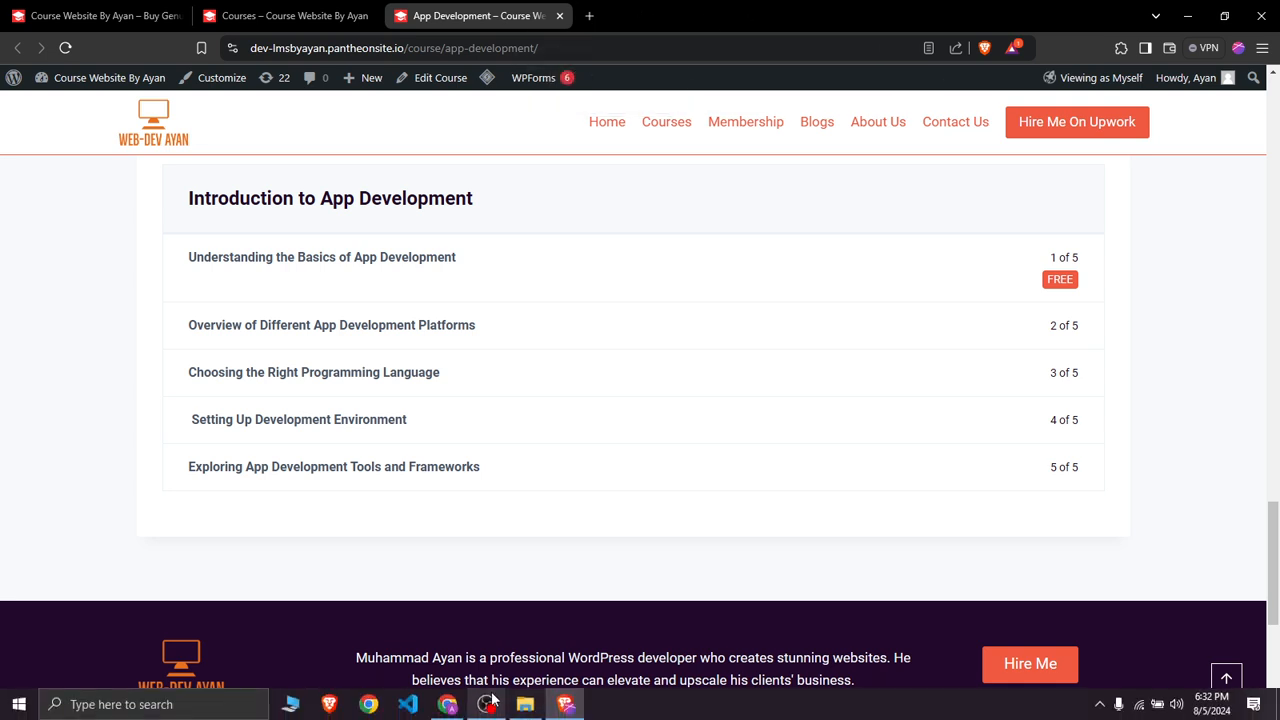
left_click(447, 704)
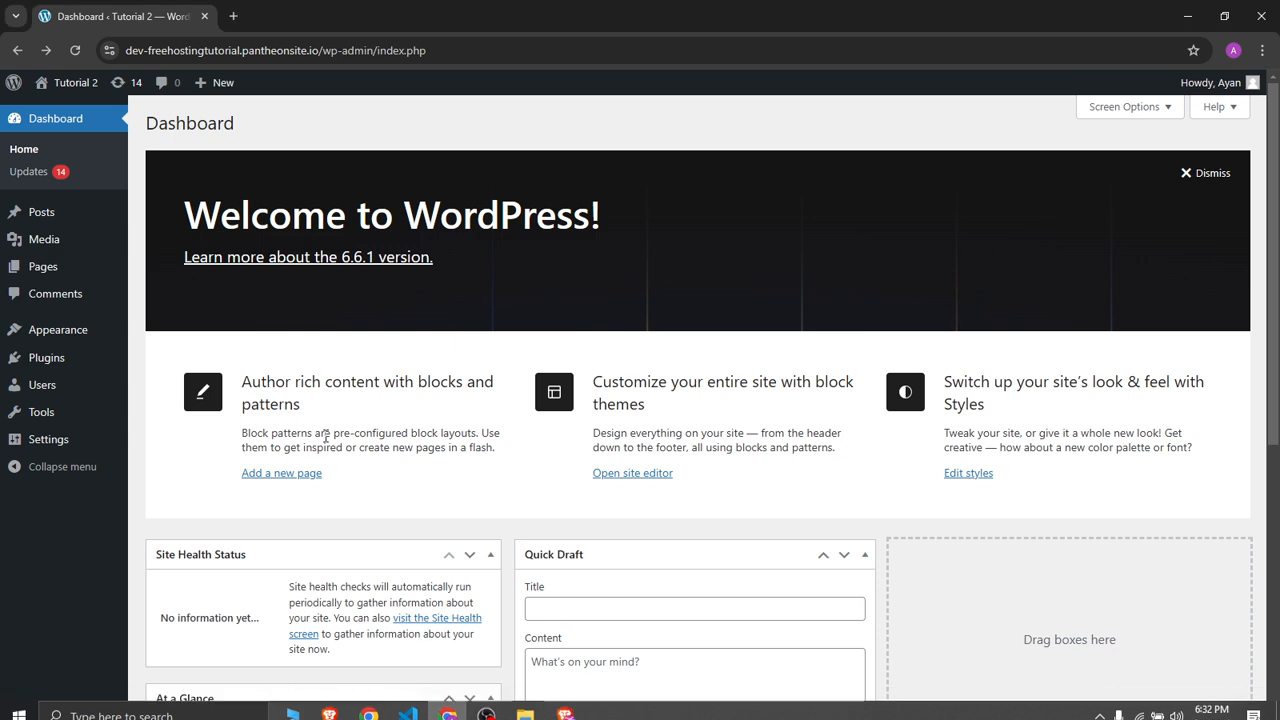
left_click_drag(148, 50, 315, 57)
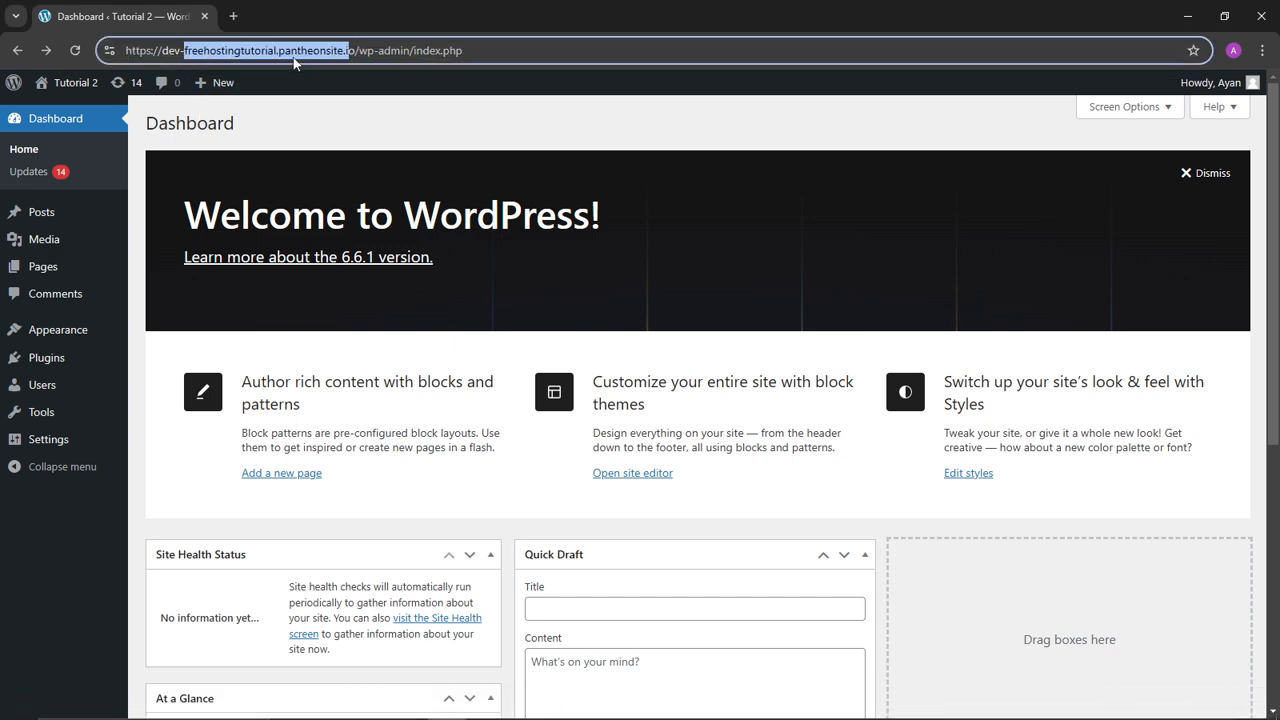
left_click(186, 178)
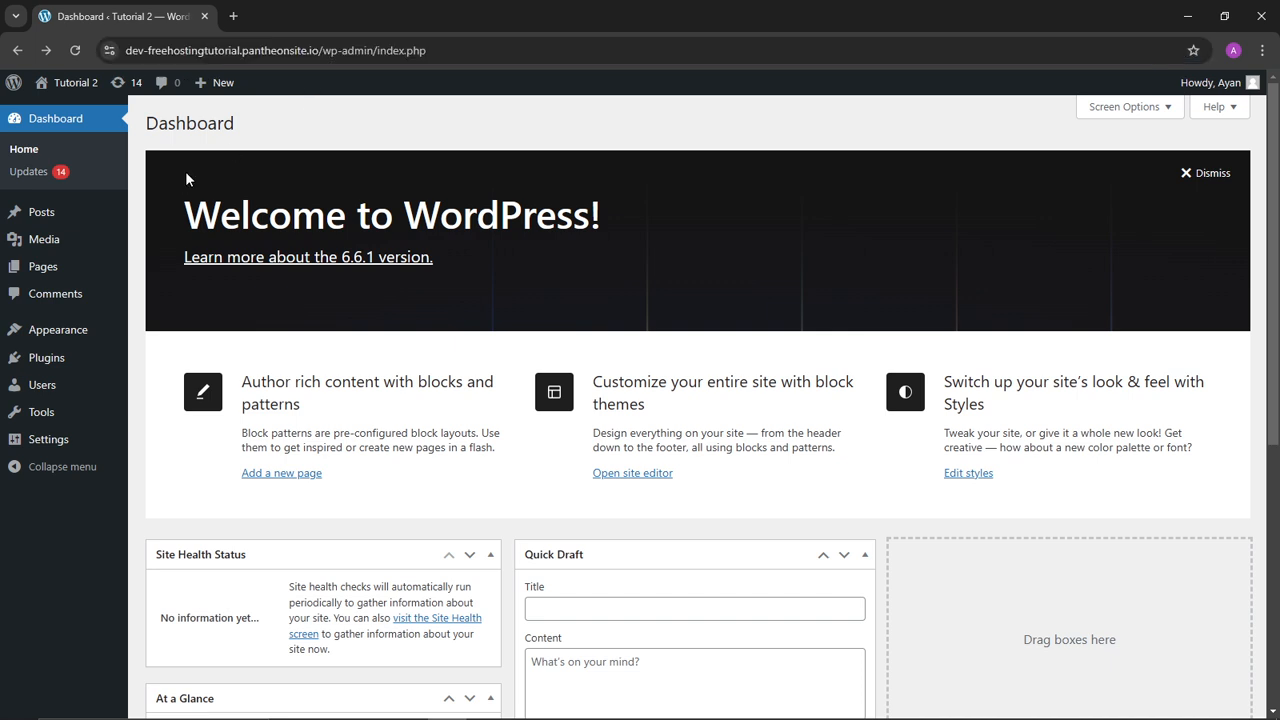
Search Google for "pantheon site" in a new tab, look at the results and close the tab.
left_click(234, 16)
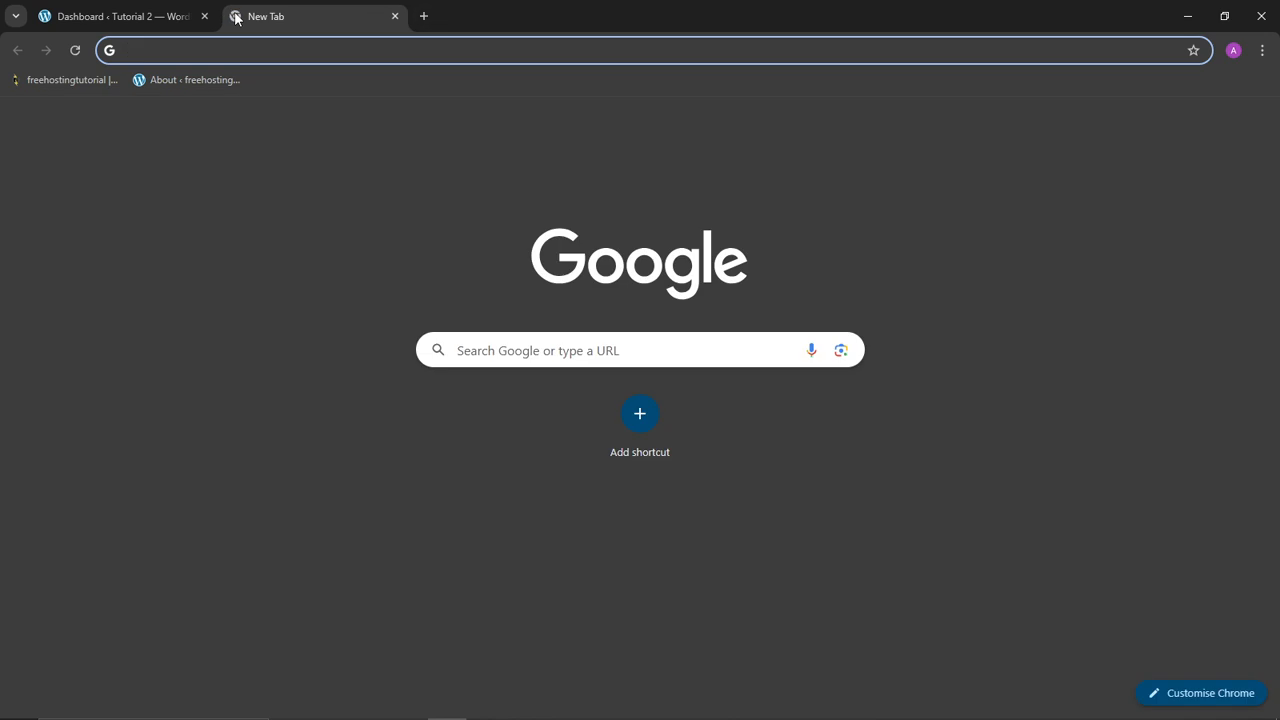
type("panthe")
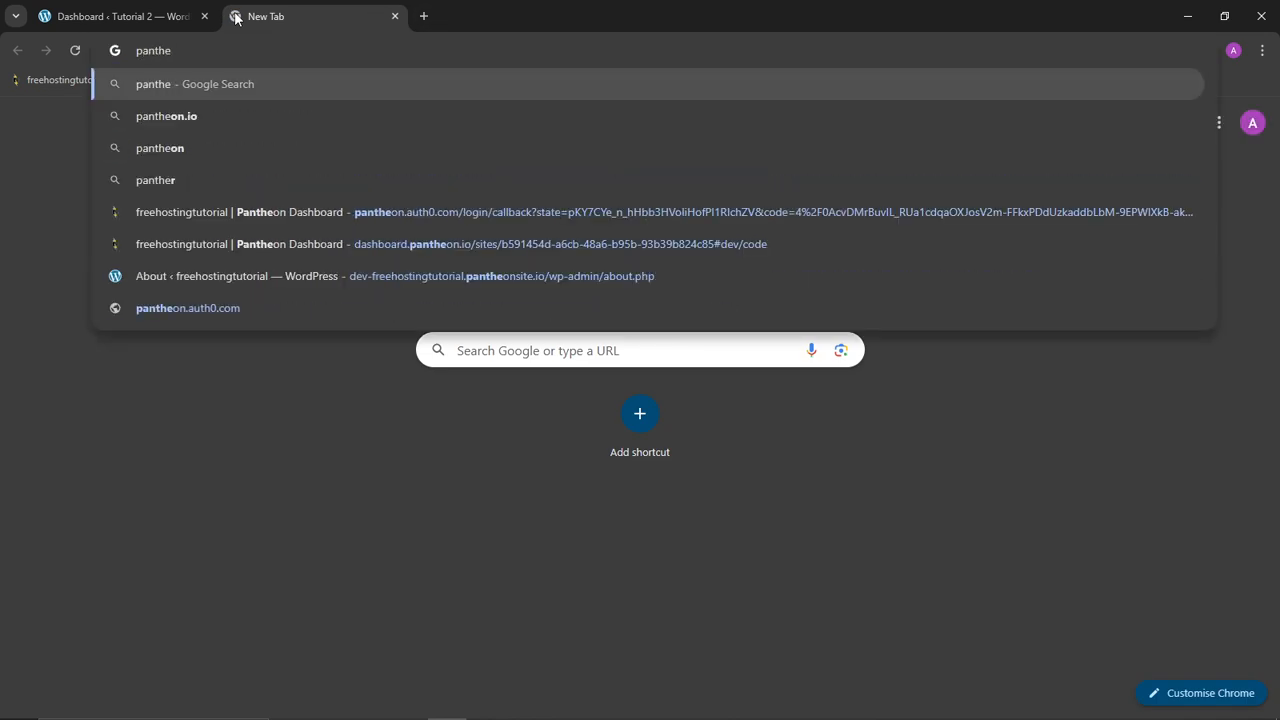
type("on ")
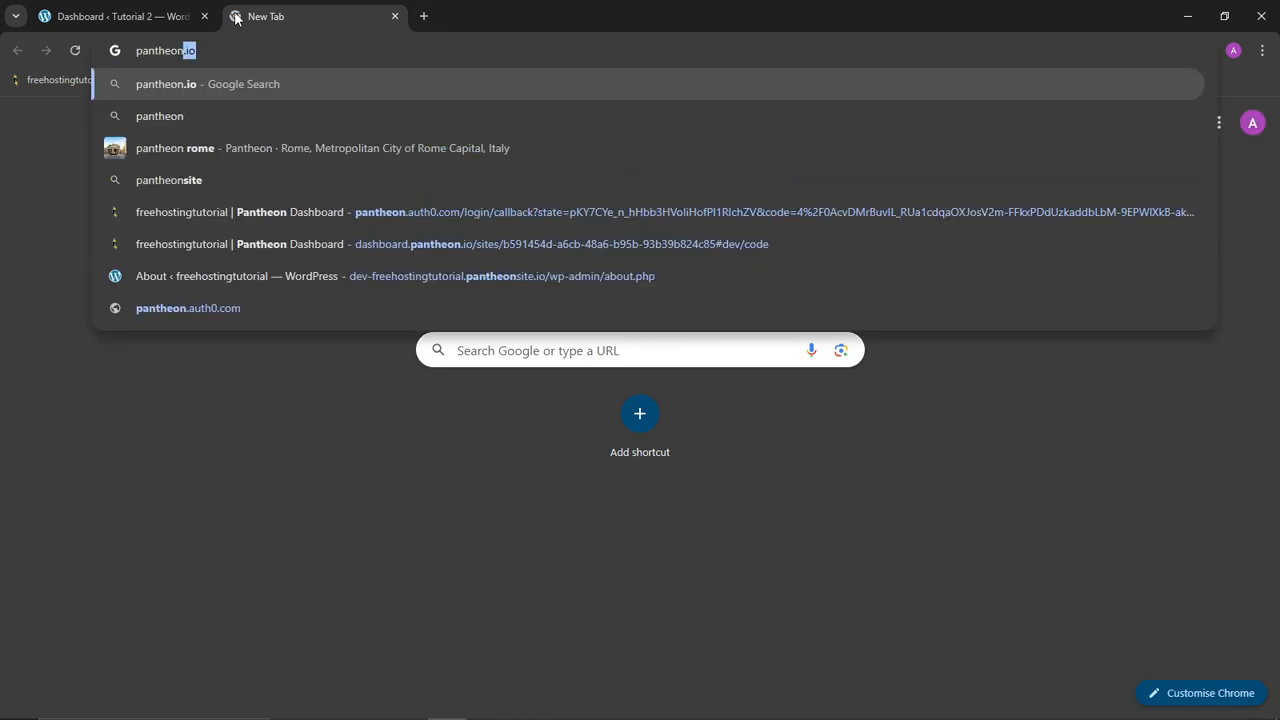
type("site")
key("Return")
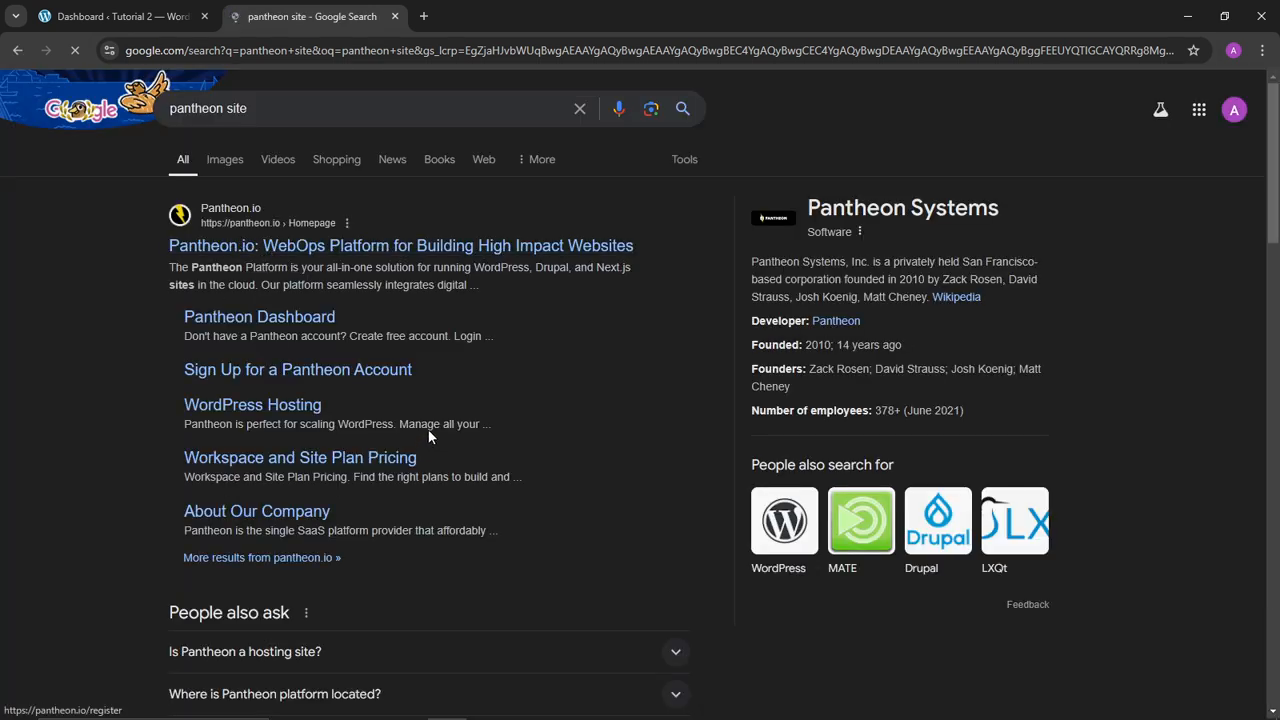
left_click(394, 16)
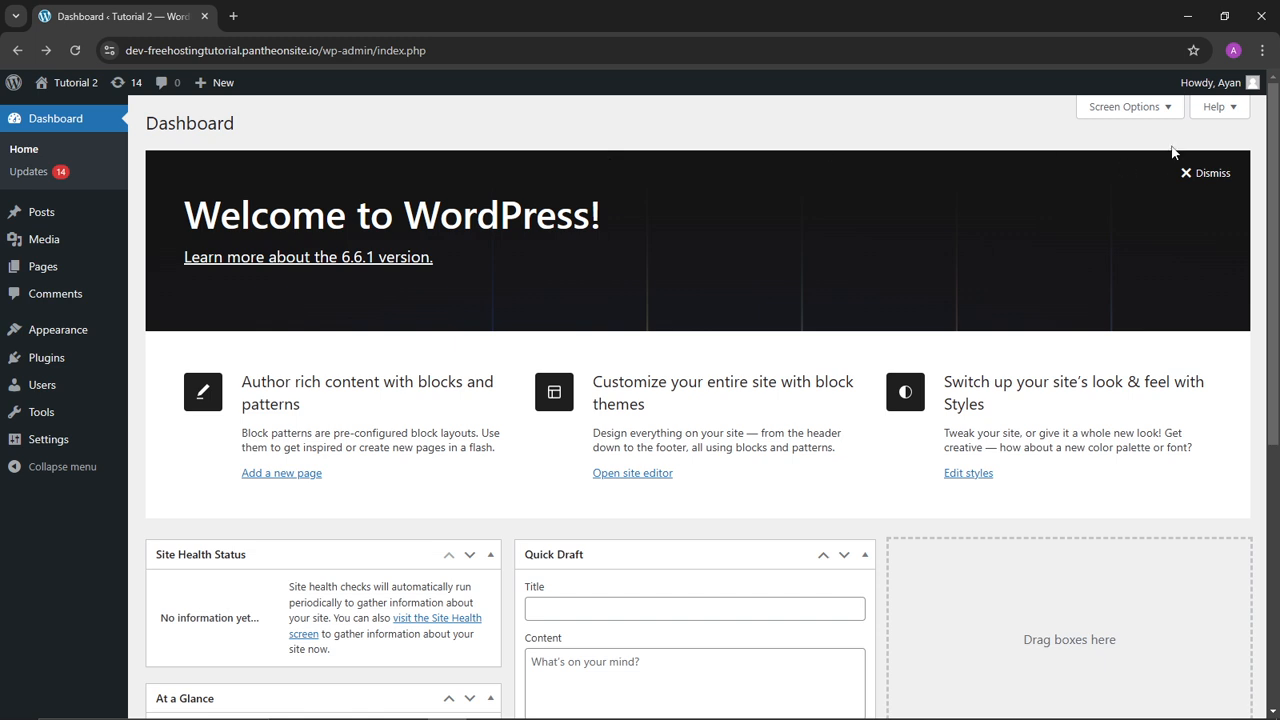
Dismiss the dashboard's Welcome panel and hide the Site Health Status, At a Glance, Activity, Quick Draft, and WordPress Events and News boxes.
left_click(1187, 175)
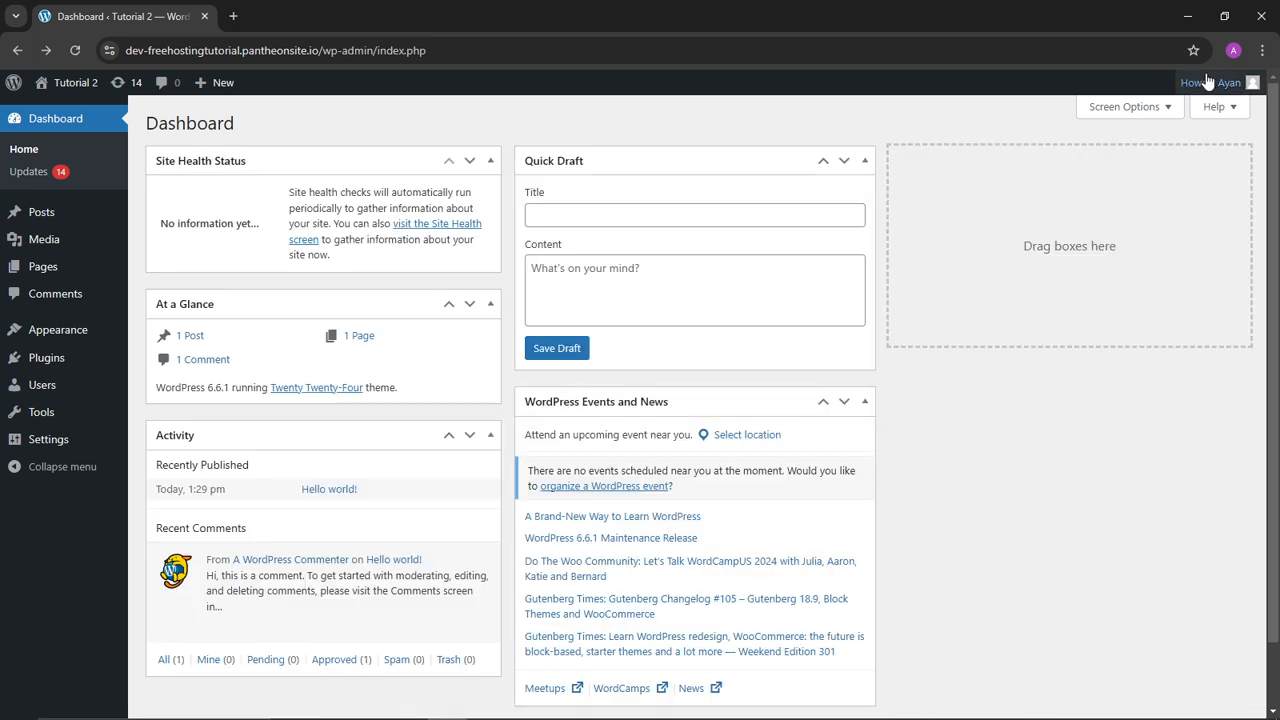
mouse_move(1195, 83)
left_click(1130, 106)
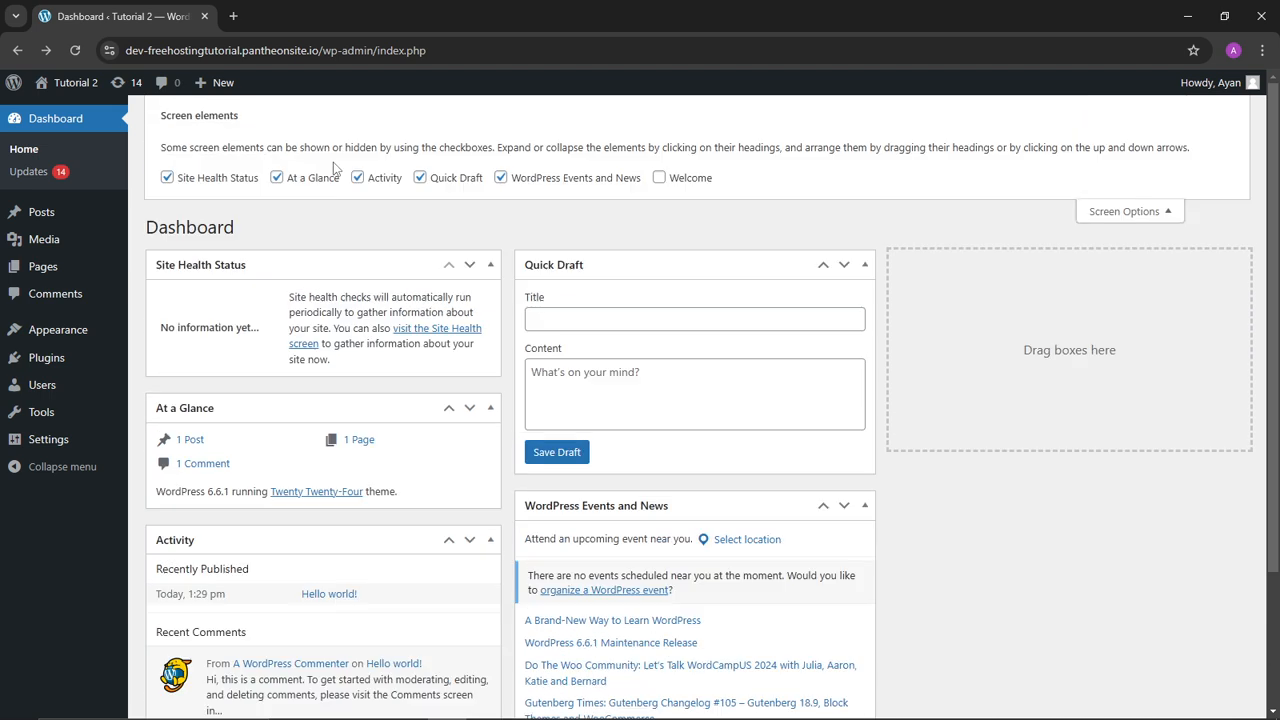
left_click(203, 180)
left_click(298, 178)
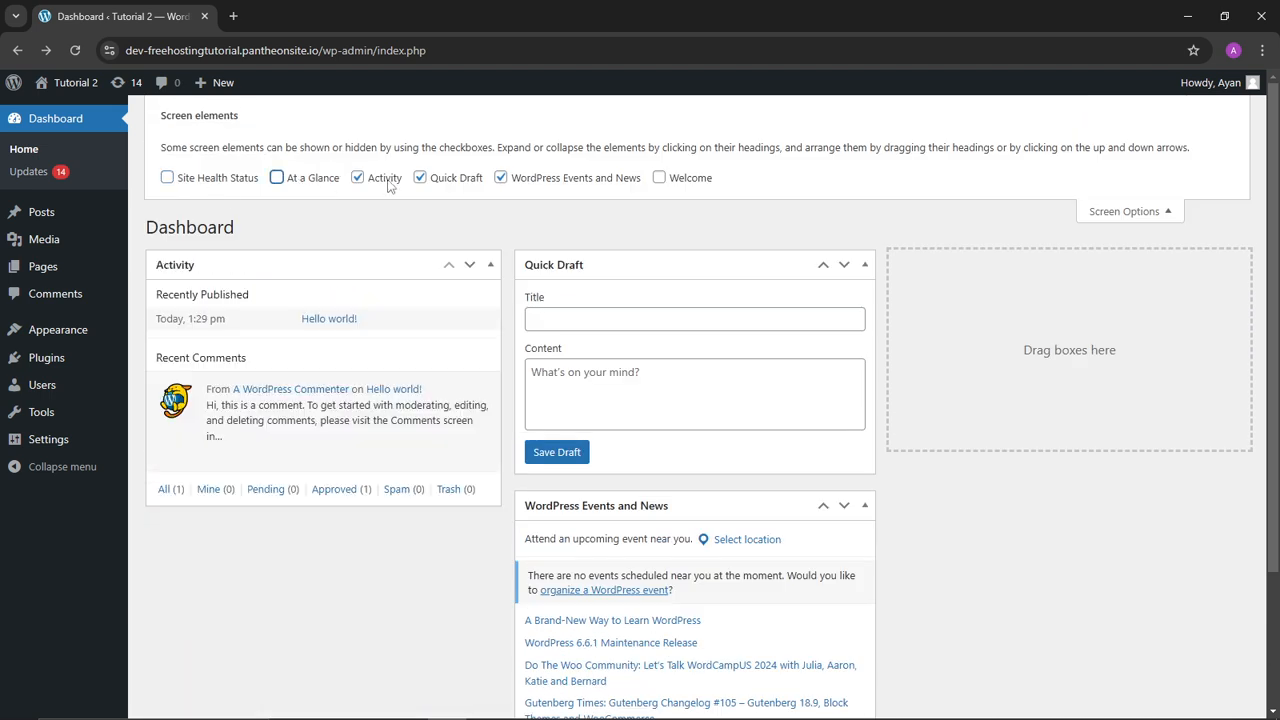
left_click(389, 180)
left_click(442, 180)
left_click(510, 180)
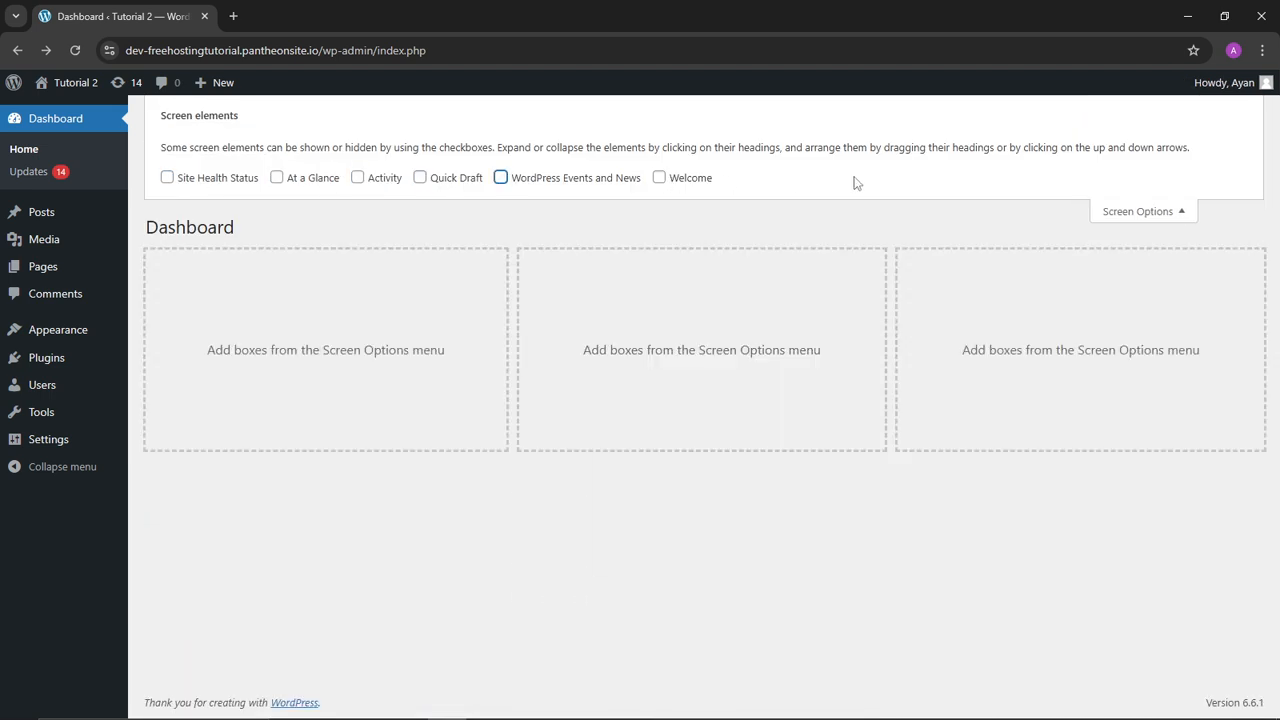
Close the dashboard's Screen Options and move the site's only existing post to the Trash.
left_click(1146, 212)
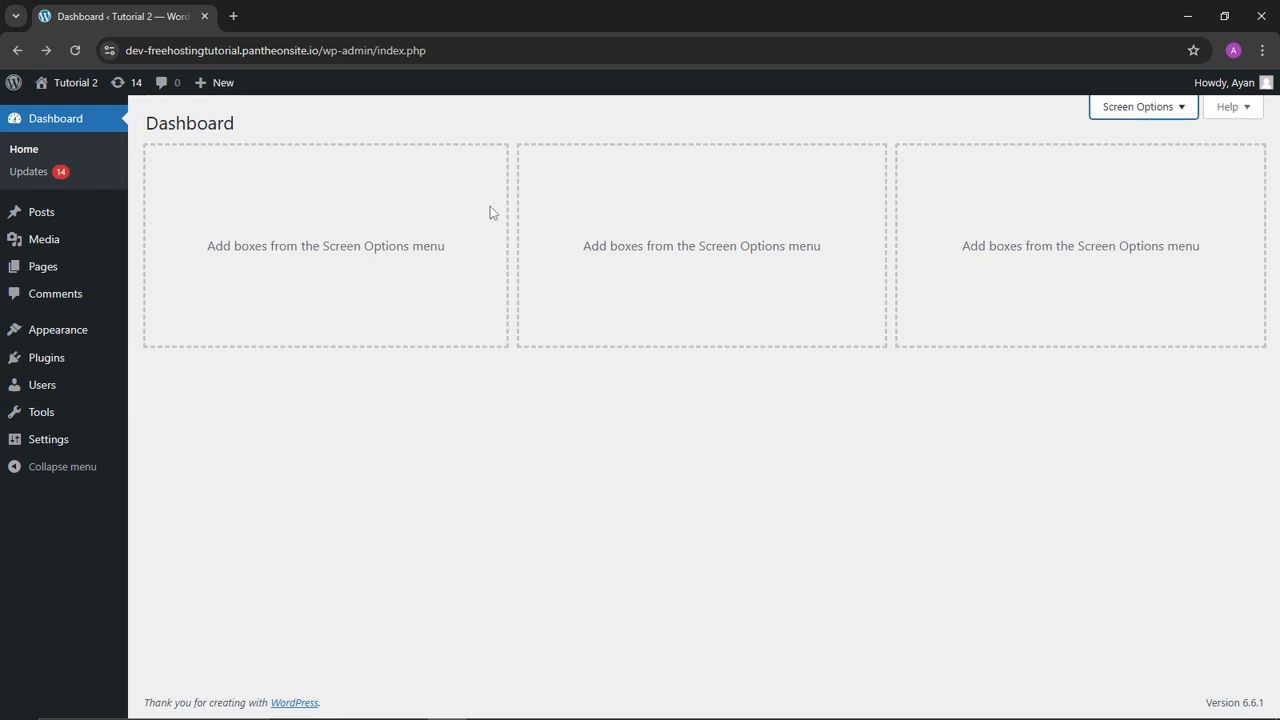
left_click(55, 227)
left_click(161, 258)
left_click(273, 277)
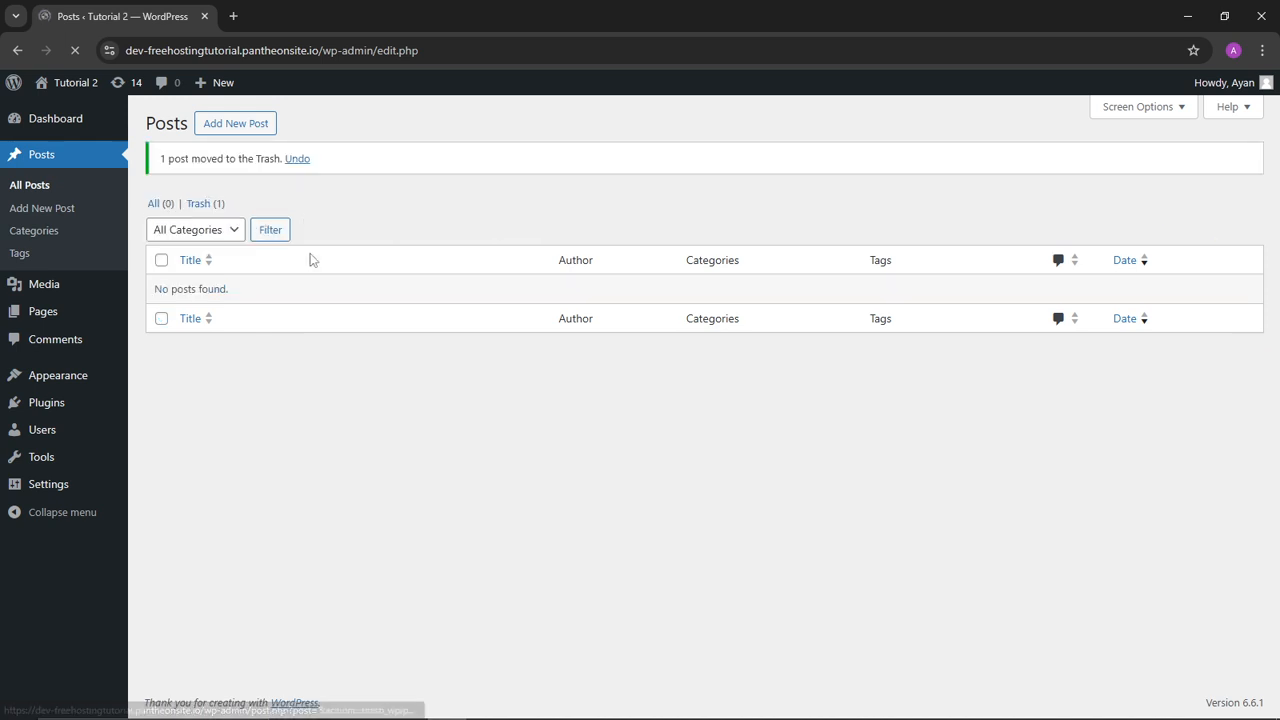
Move the Privacy Policy and Sample Page pages to the Trash in bulk.
left_click(69, 312)
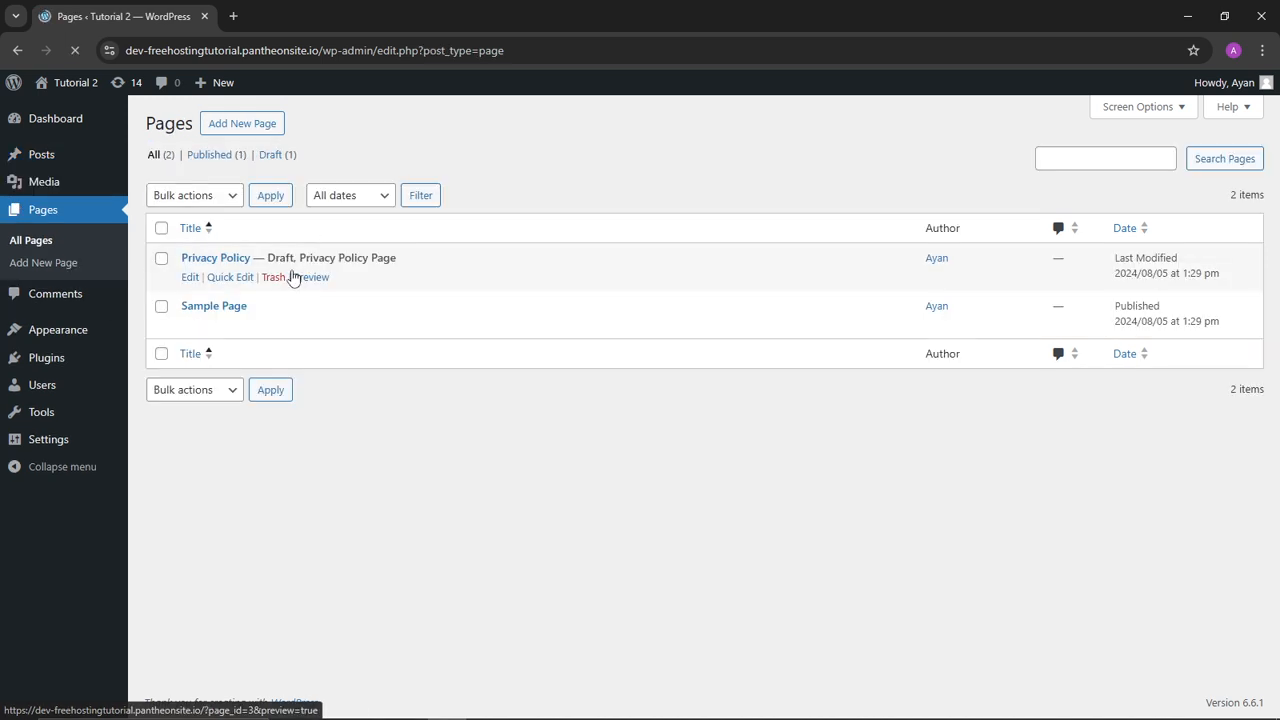
left_click(225, 197)
left_click(209, 248)
left_click(270, 196)
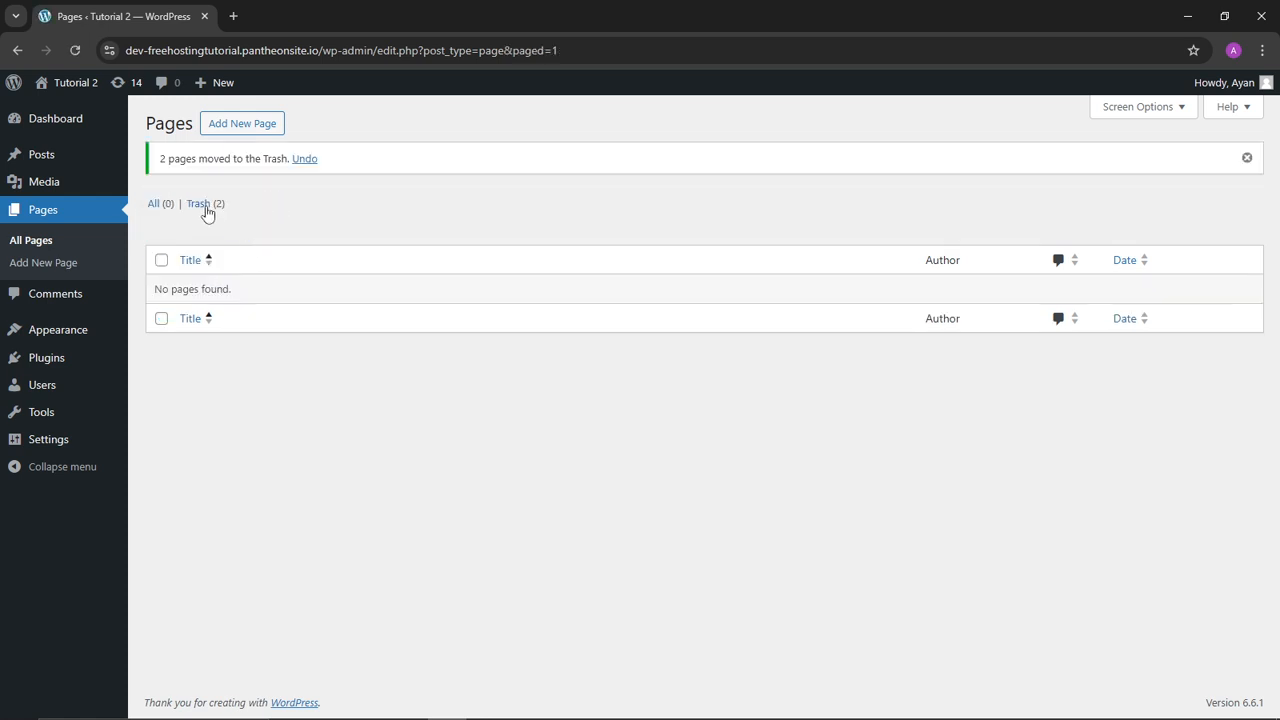
Permanently delete both trashed pages, Privacy Policy and Sample Page, from the Trash.
left_click(201, 205)
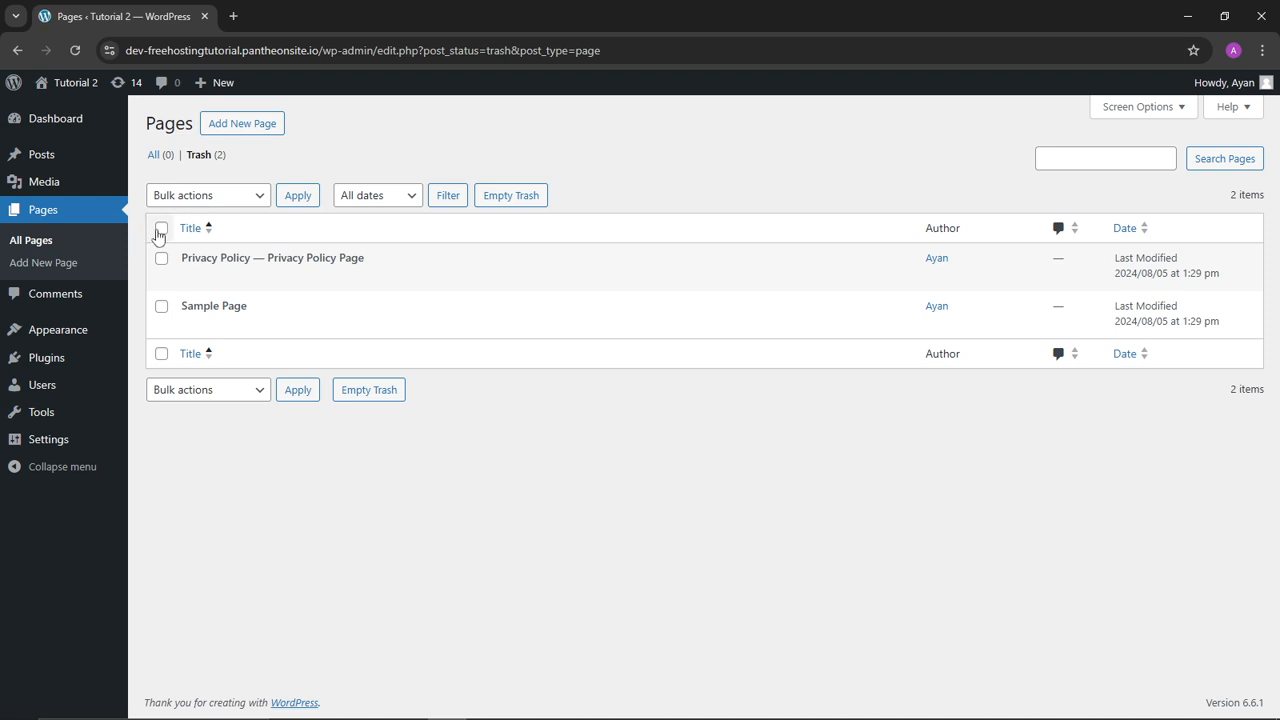
left_click(208, 198)
left_click(214, 248)
left_click(299, 198)
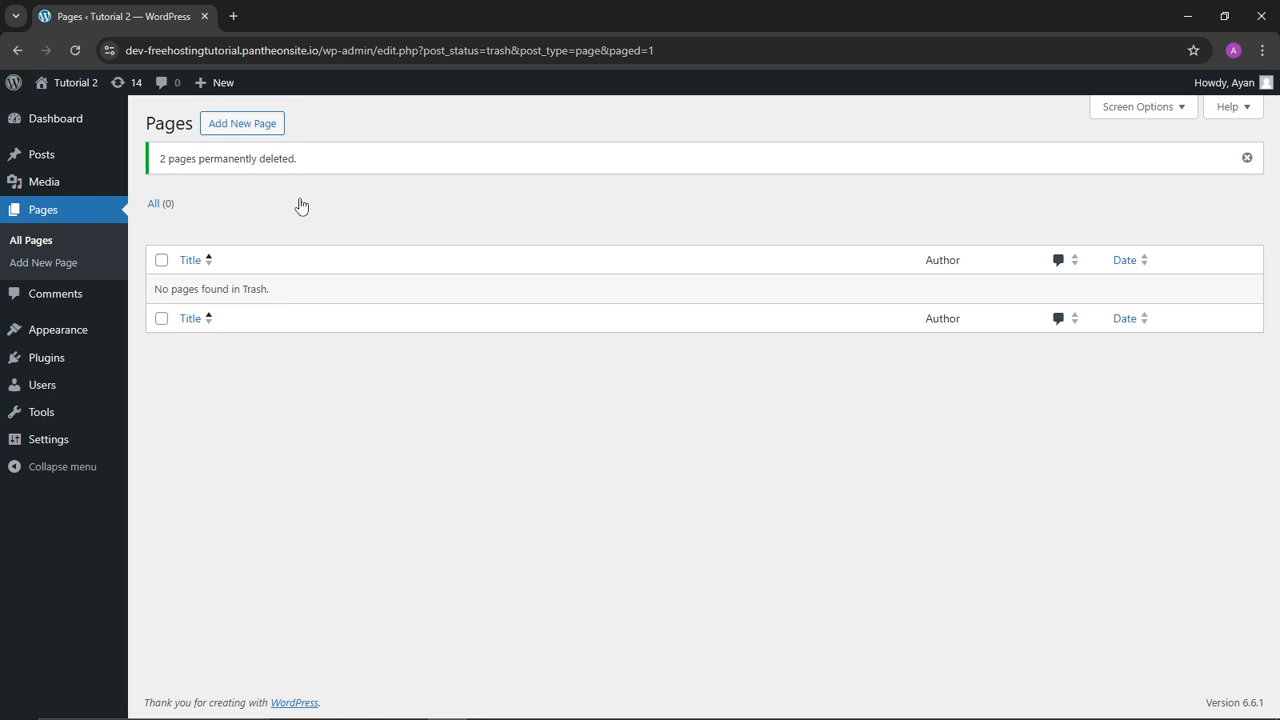
Open the site's Themes page and look through the installed themes.
left_click(76, 340)
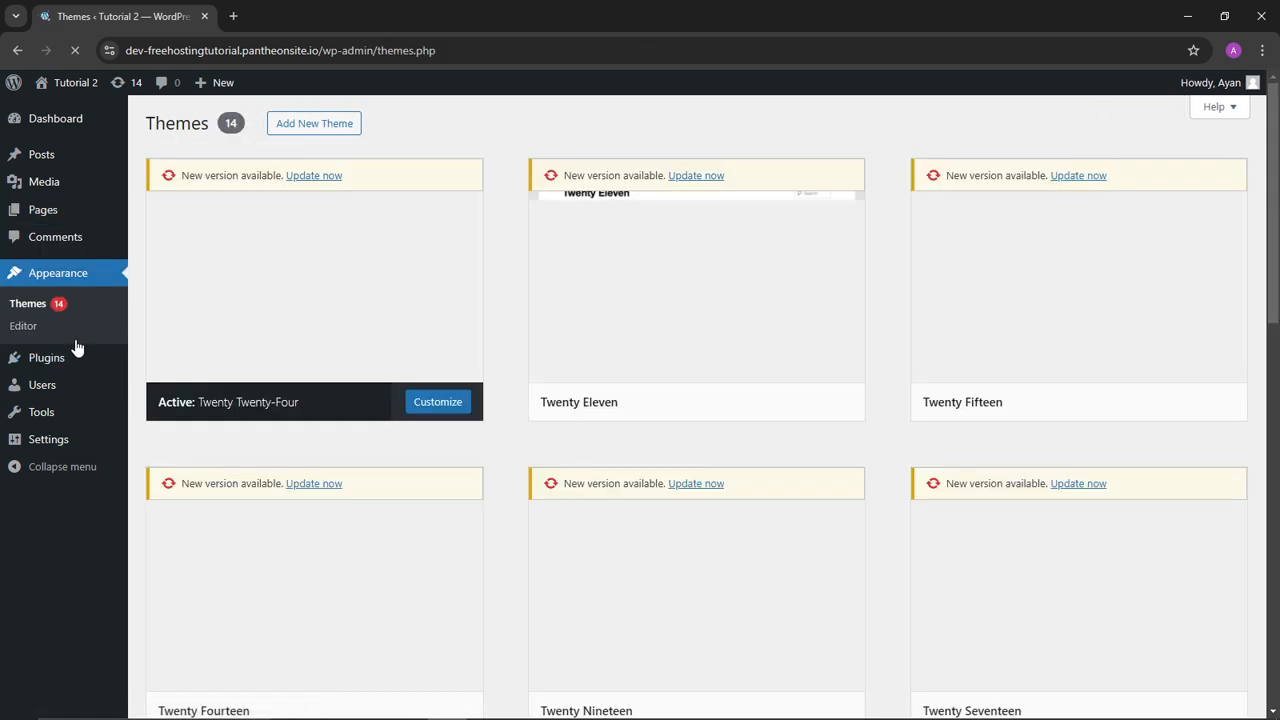
scroll(457, 420, "down", 2)
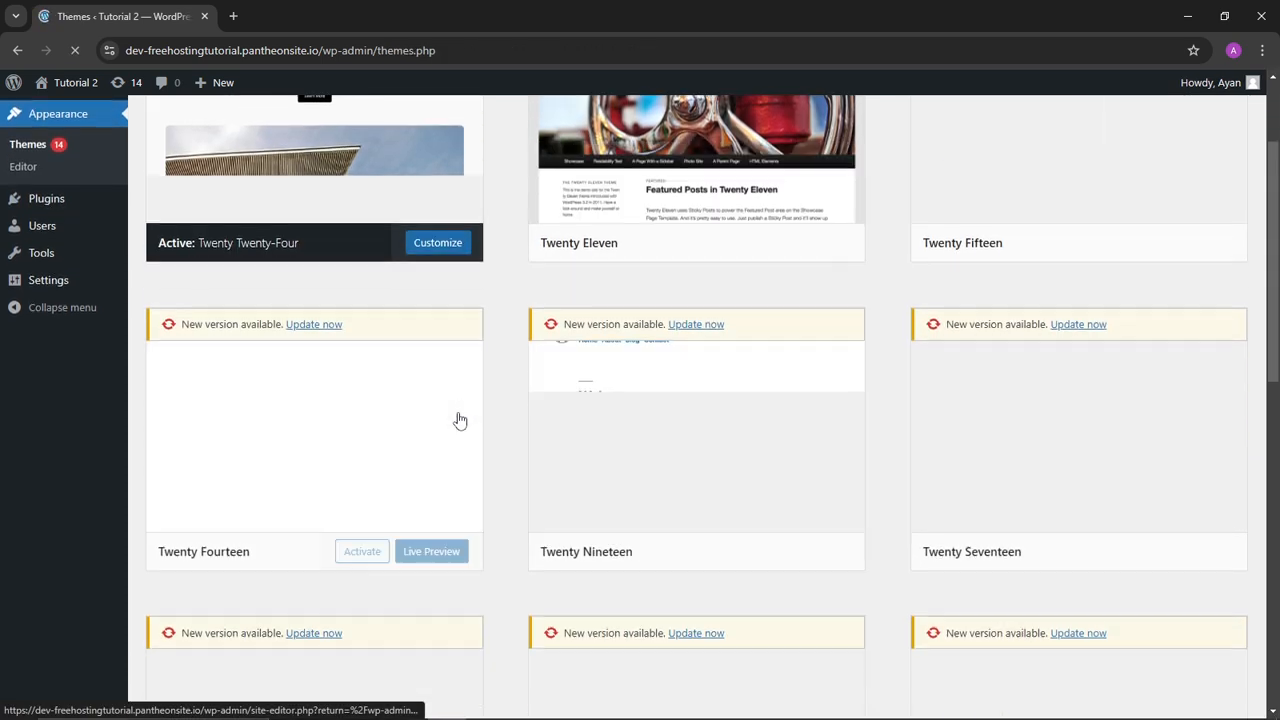
scroll(459, 420, "up", 2)
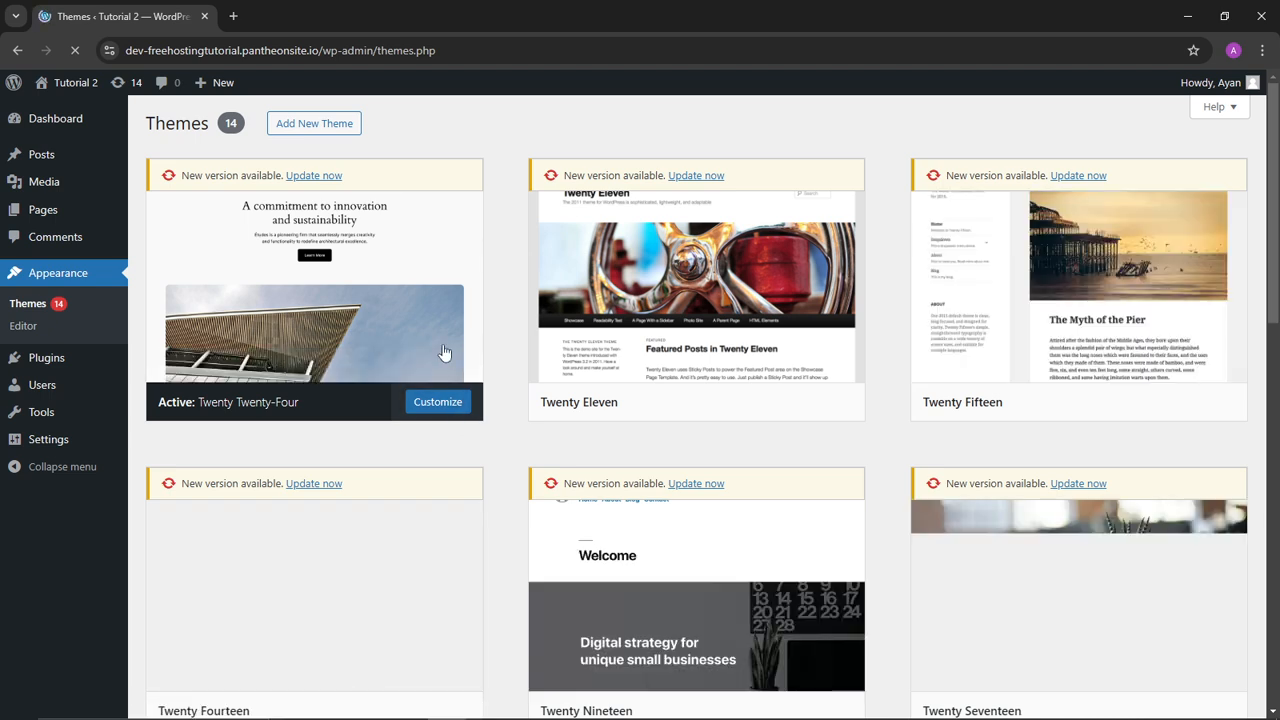
scroll(437, 405, "down", 5)
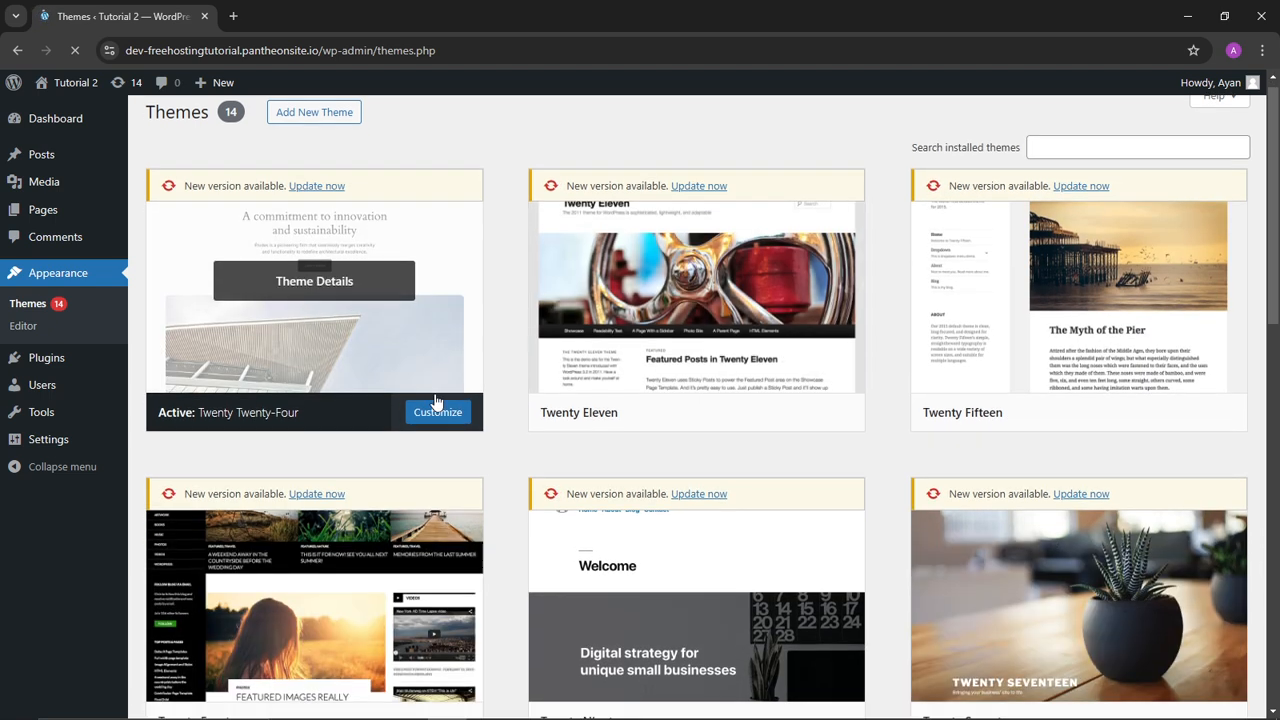
scroll(437, 403, "up", 4)
scroll(437, 402, "up", 1)
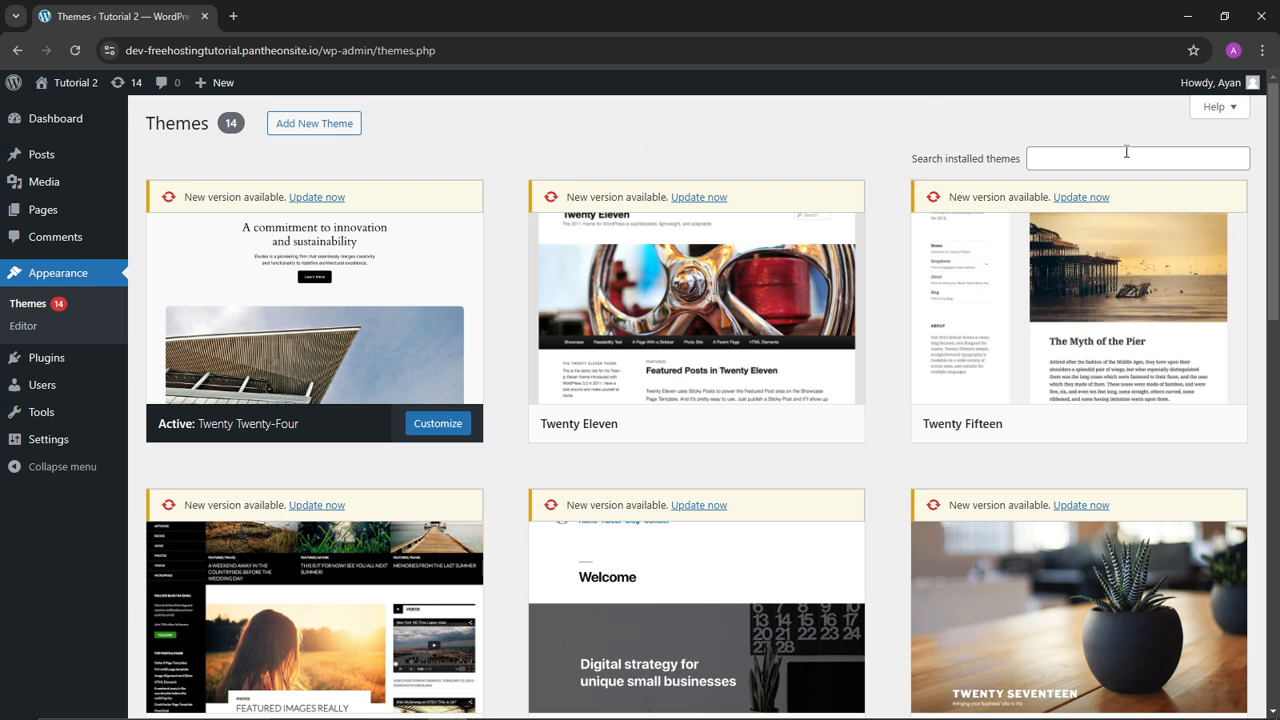
Search the new themes for "blocksy", and install and activate the Blocksy theme.
left_click(352, 125)
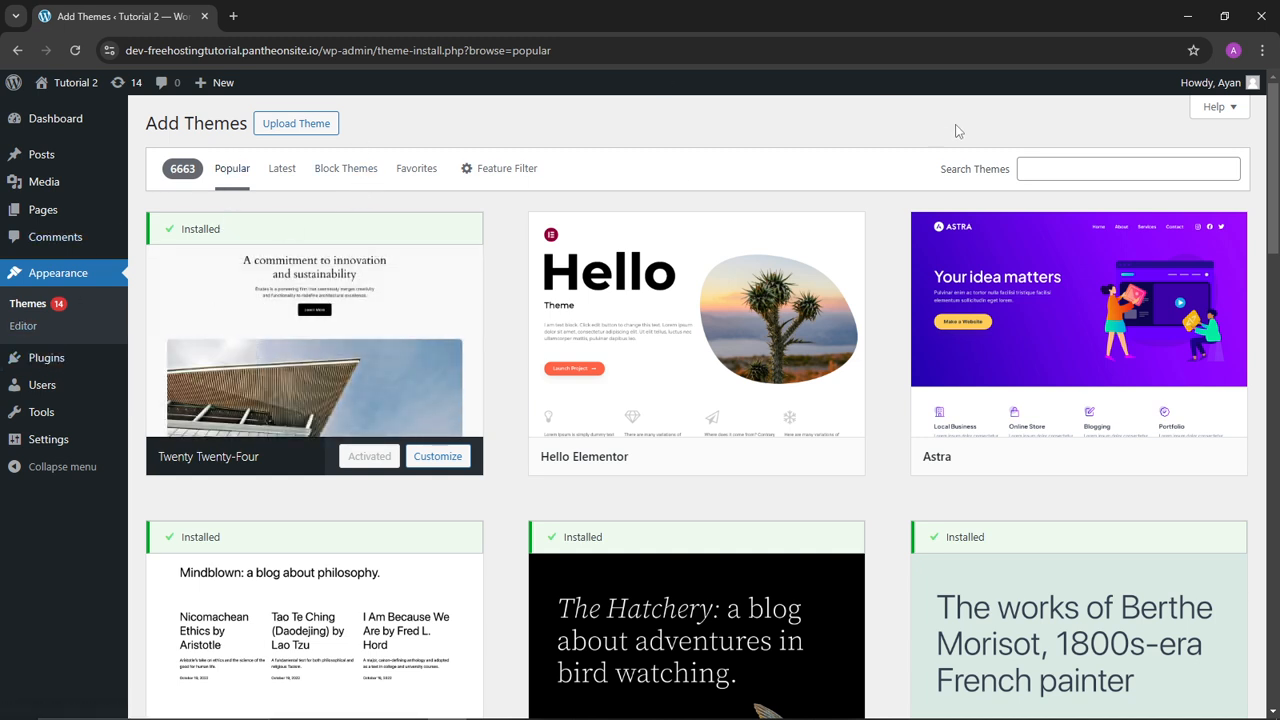
left_click(1048, 170)
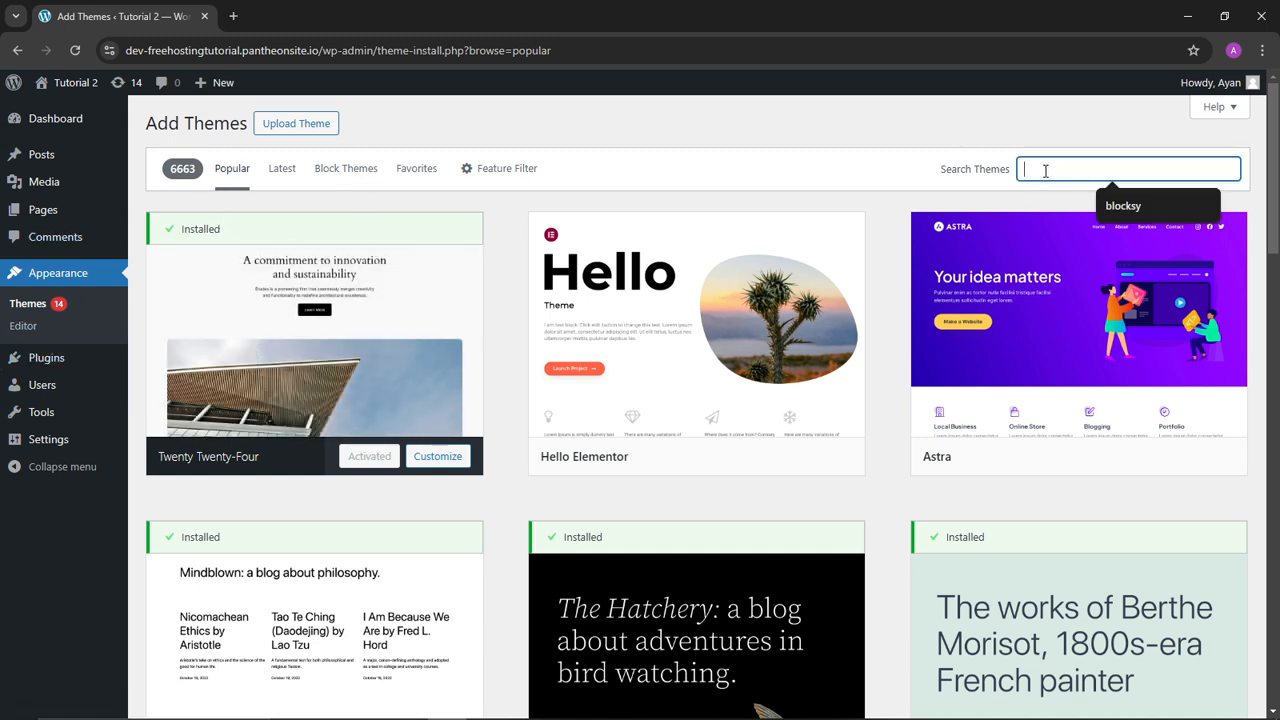
type("blockys")
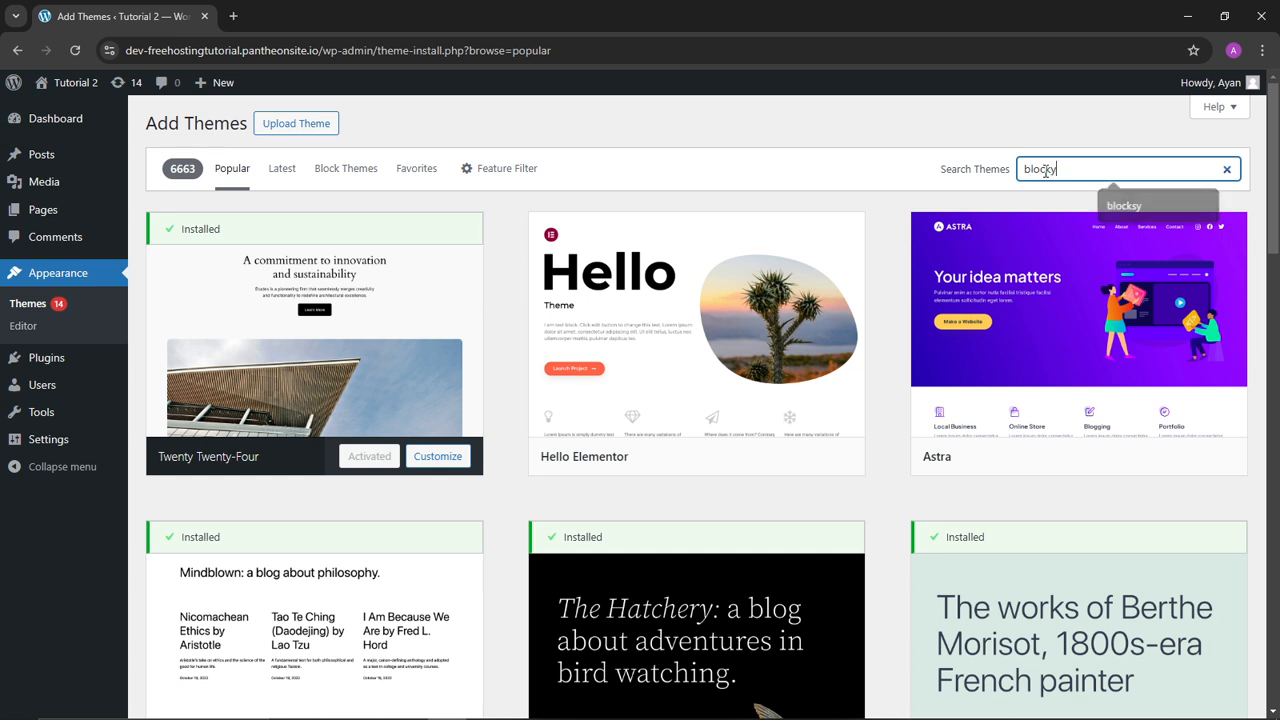
key("BackSpace")
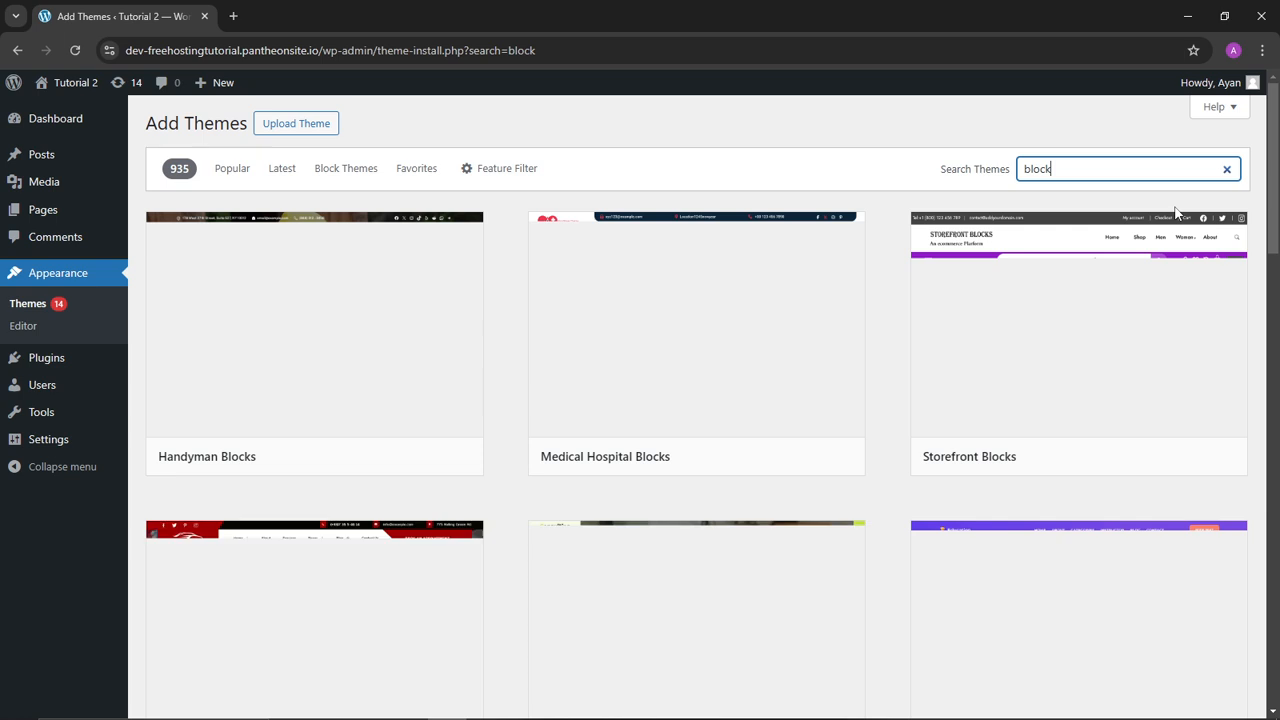
type("sy")
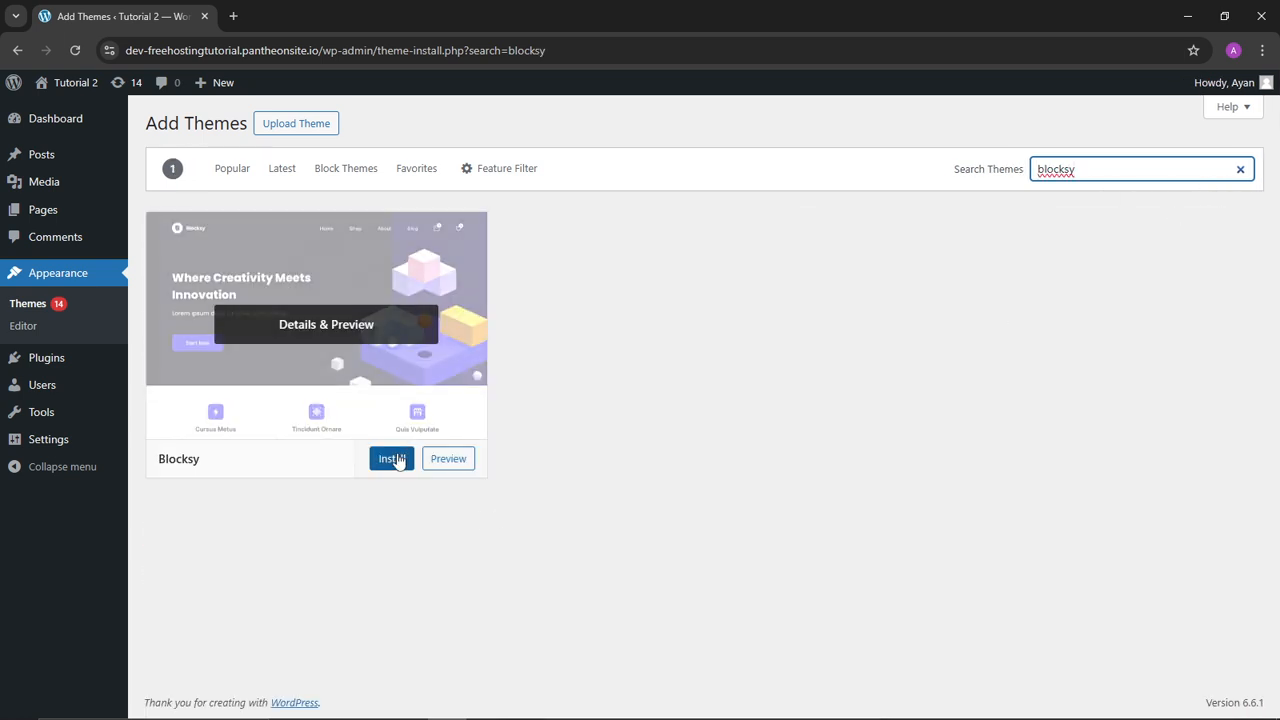
left_click(397, 459)
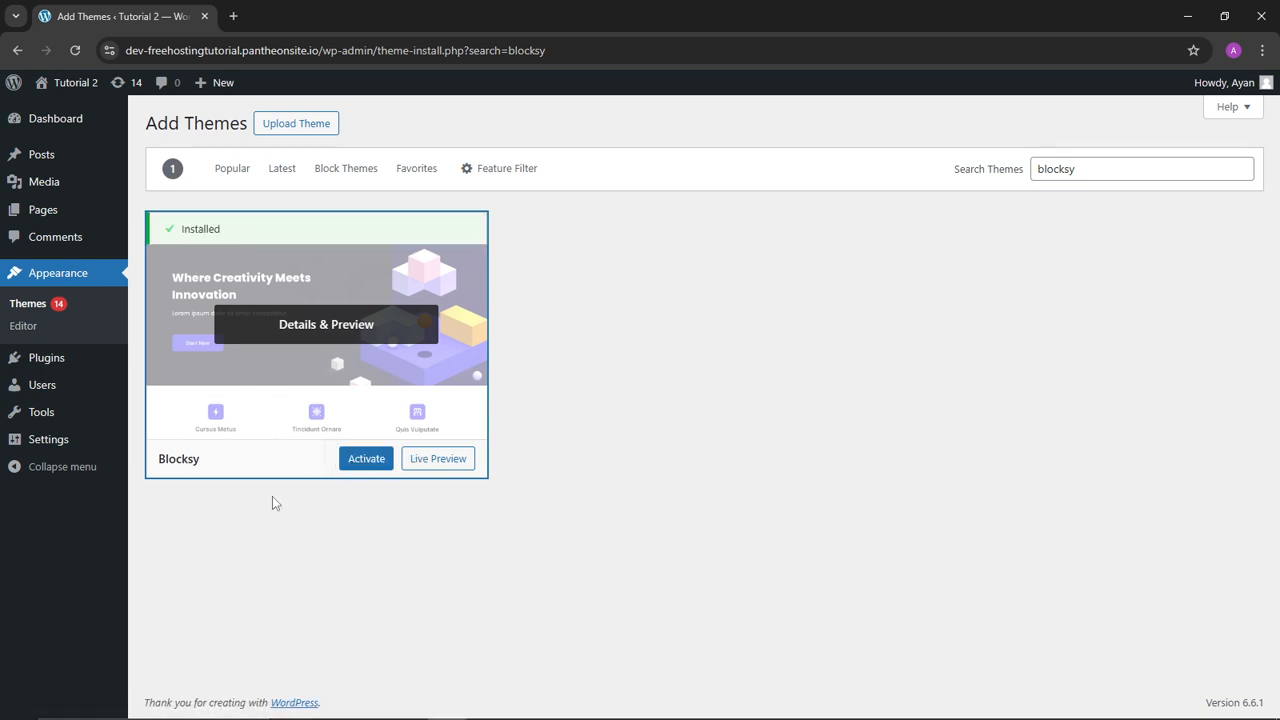
left_click(368, 461)
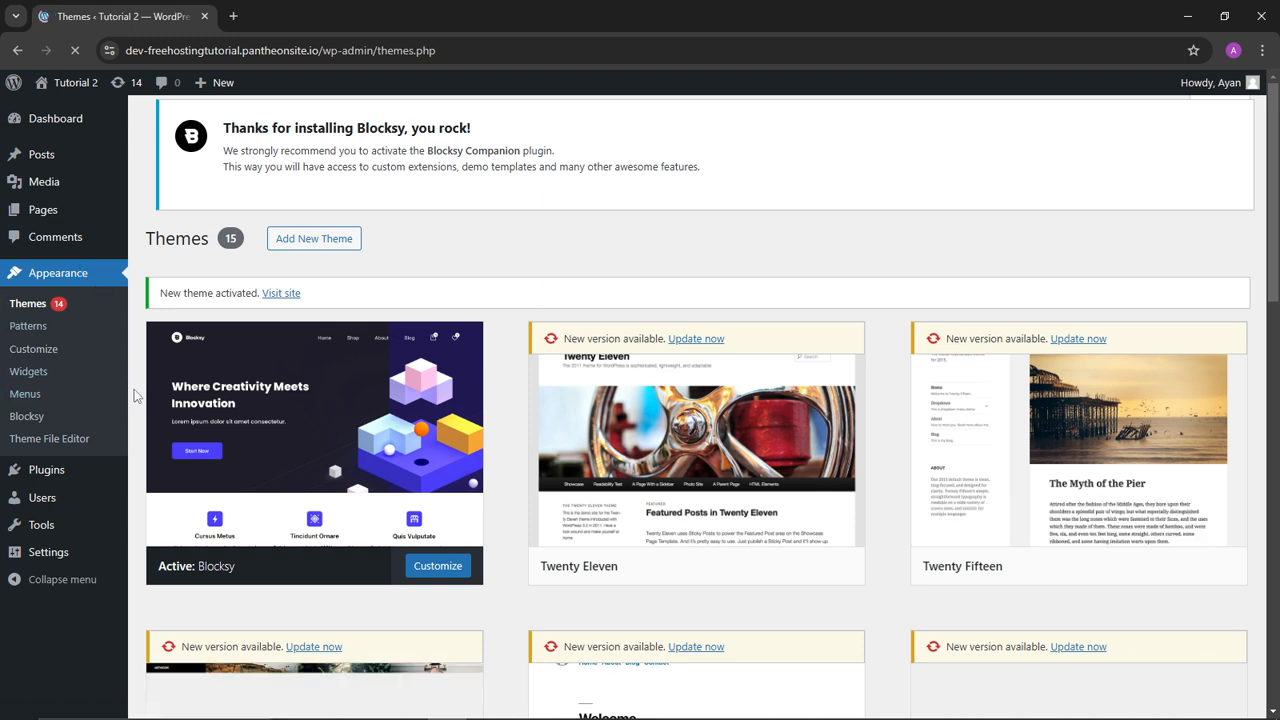
Delete the unused Twenty Eleven theme from the installed themes and confirm the deletion.
scroll(134, 389, "down", 2)
scroll(333, 252, "up", 1)
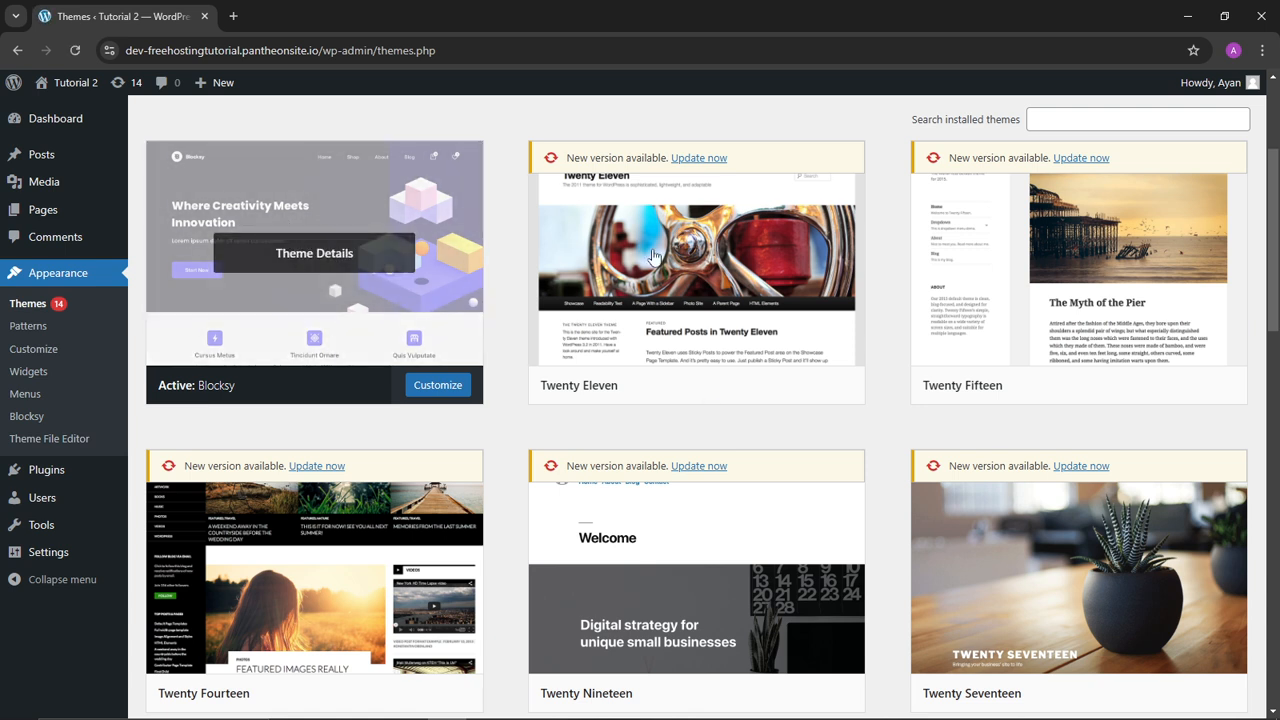
scroll(891, 569, "down", 3)
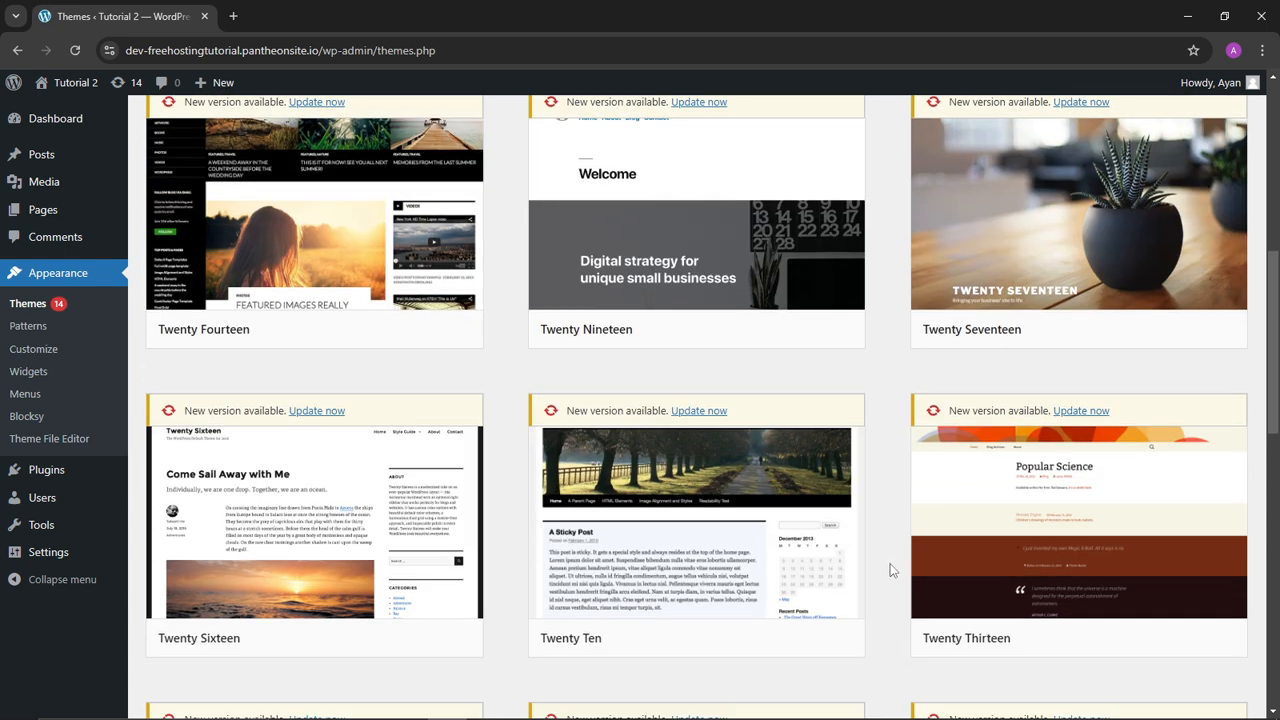
scroll(860, 555, "up", 5)
left_click(732, 477)
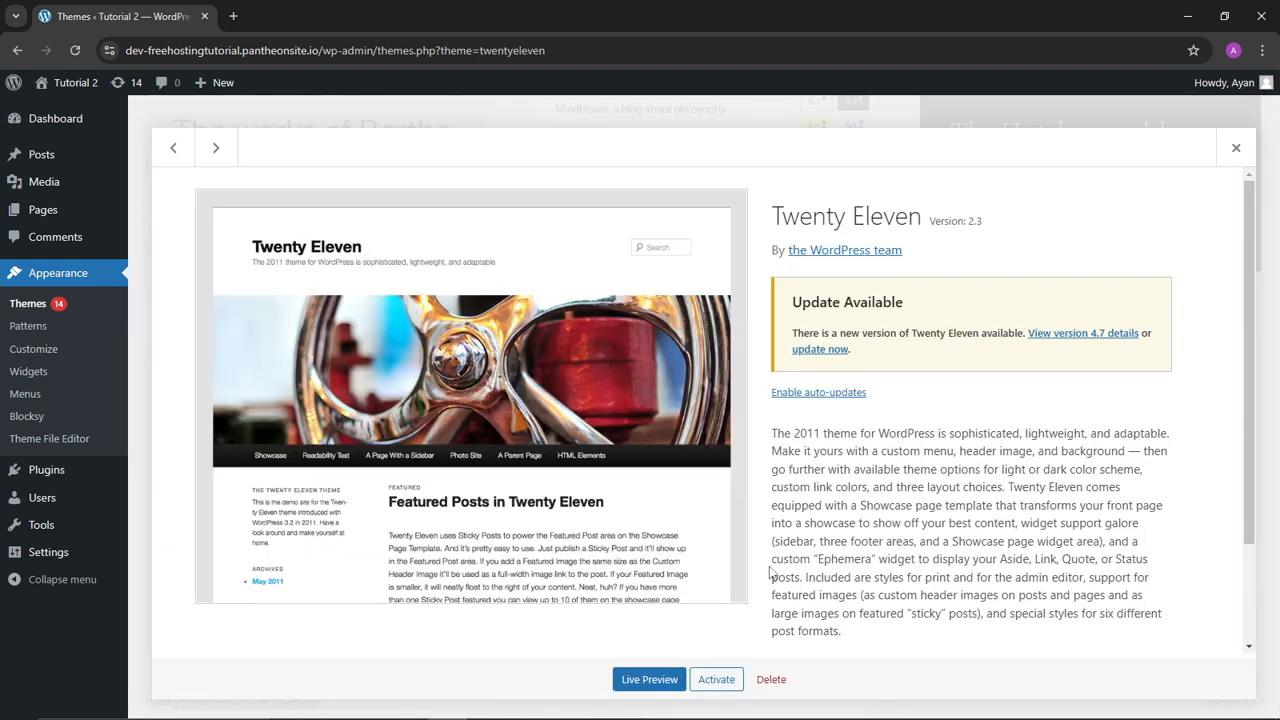
left_click(771, 680)
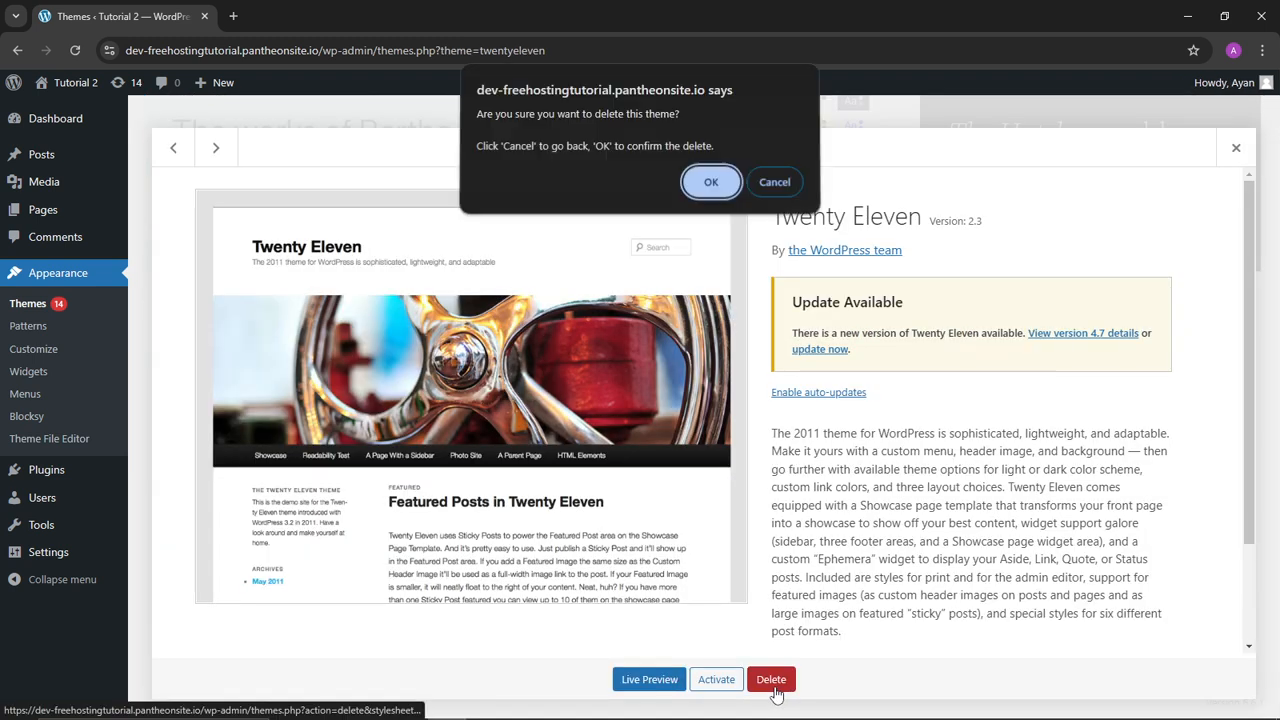
left_click(710, 184)
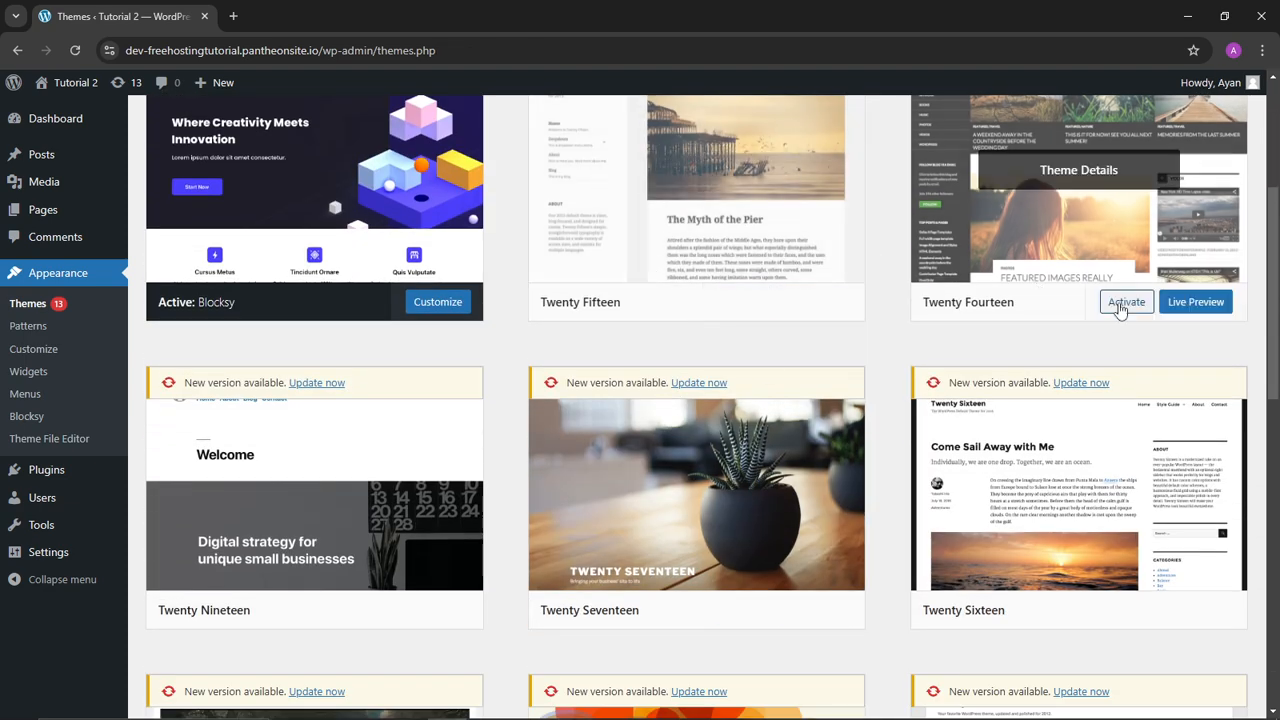
scroll(1120, 306, "down", 9)
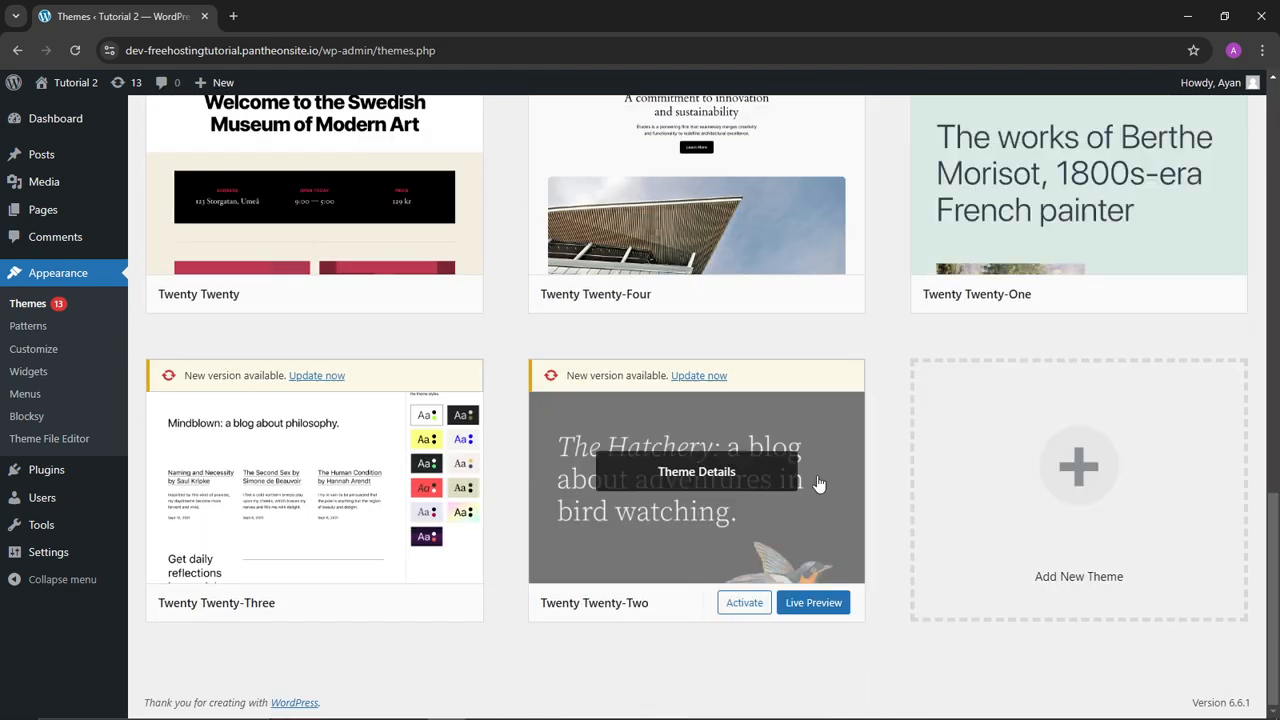
scroll(818, 484, "up", 10)
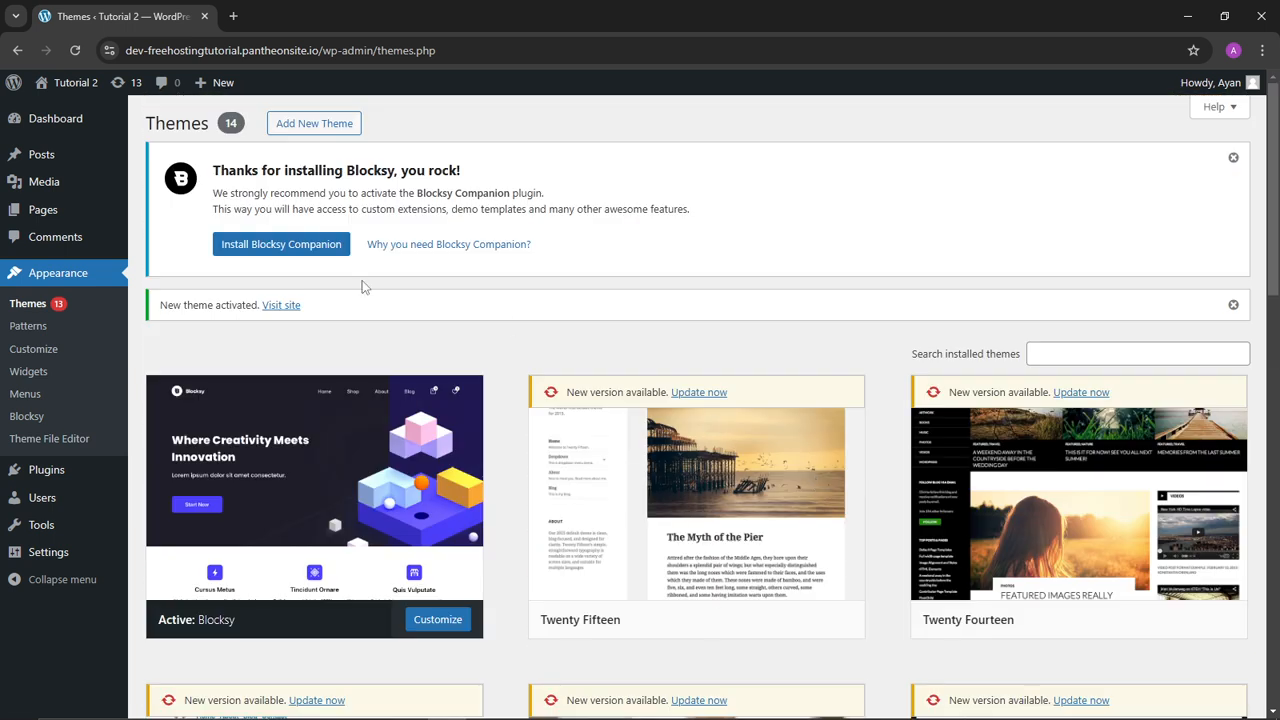
Open the Plugins page, review the demo course website's home page in Brave, and return to the WordPress admin in Chrome.
left_click(52, 475)
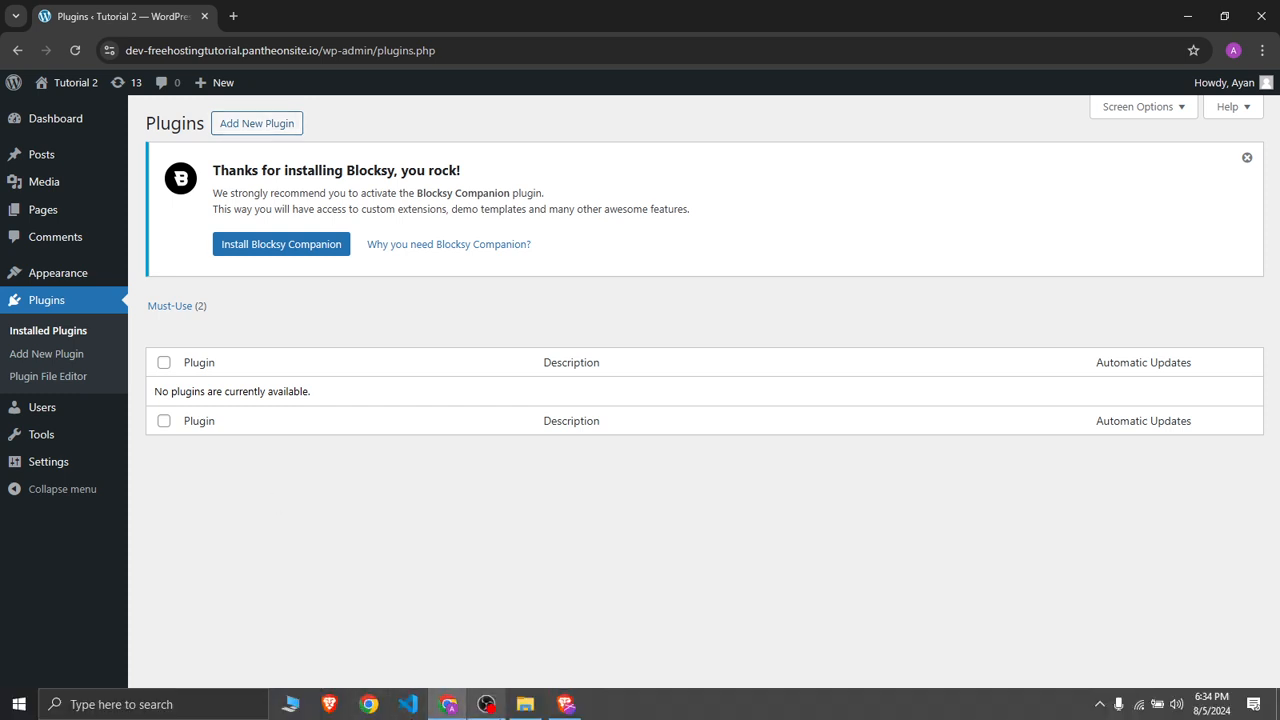
left_click(568, 706)
scroll(317, 198, "up", 7)
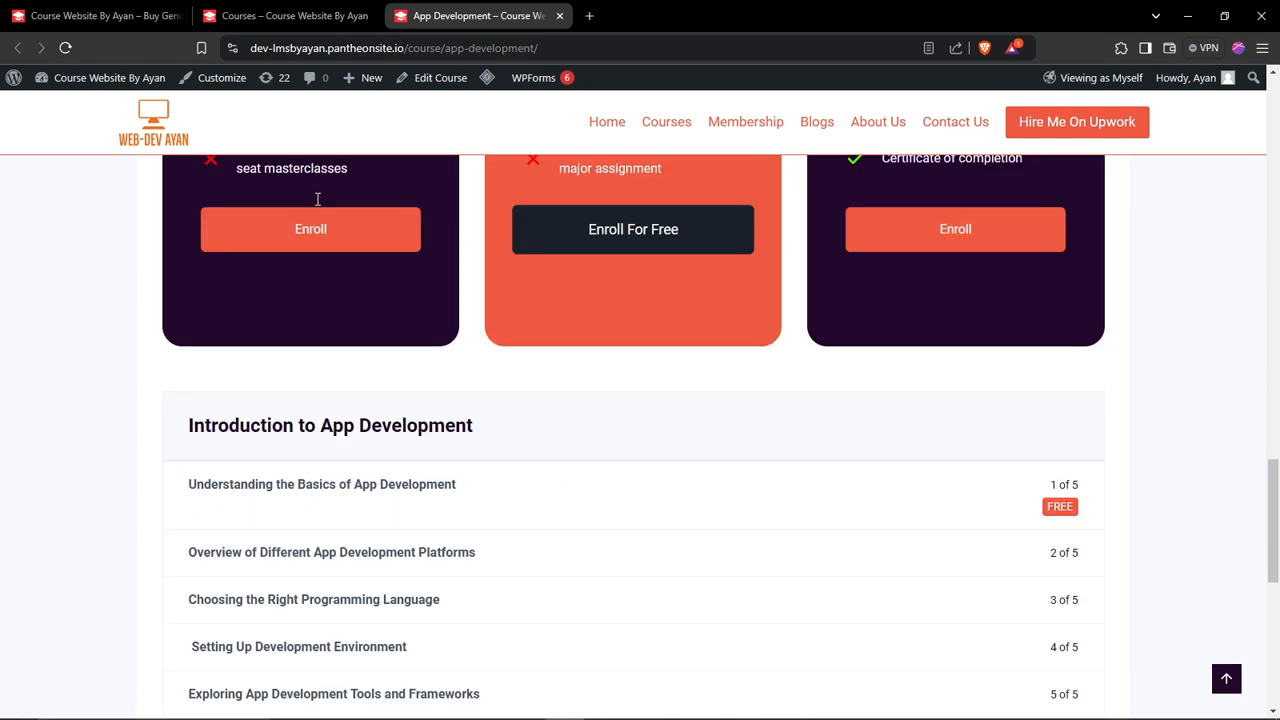
left_click(70, 14)
scroll(505, 282, "down", 10)
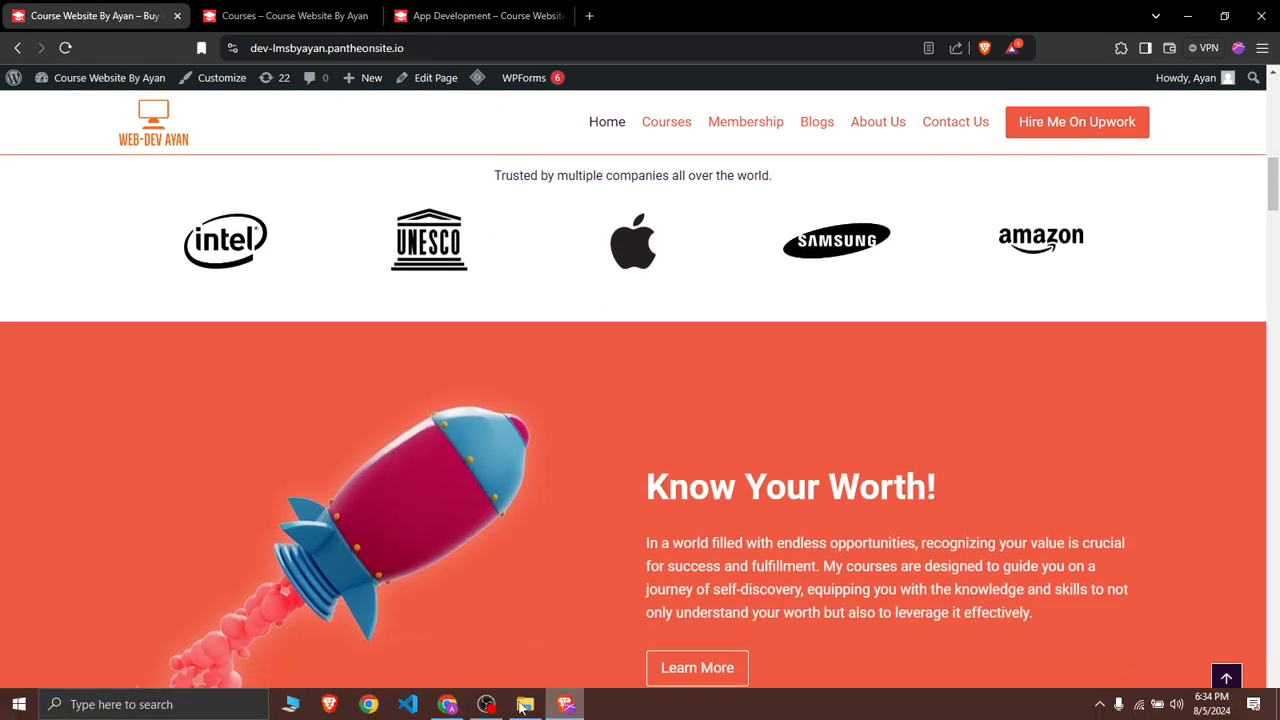
left_click(449, 706)
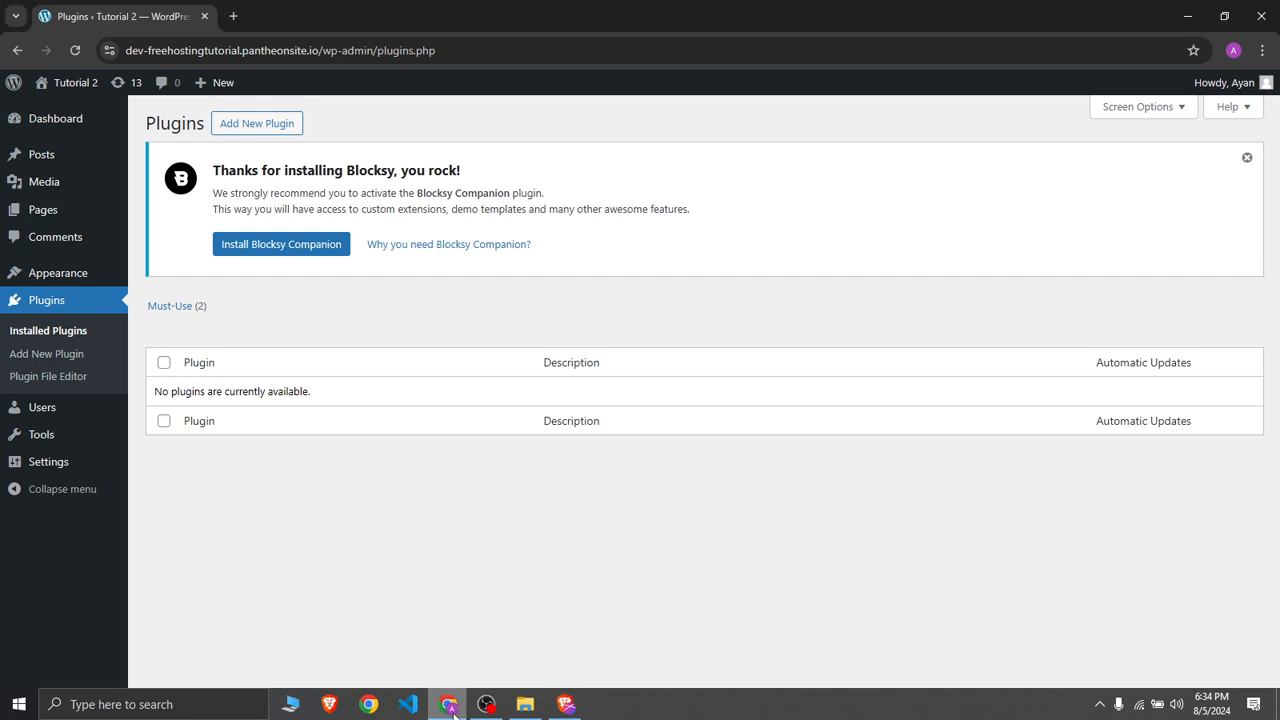
Search the new plugins for "lifter lms" and dismiss the Blocksy Companion notice.
left_click(240, 138)
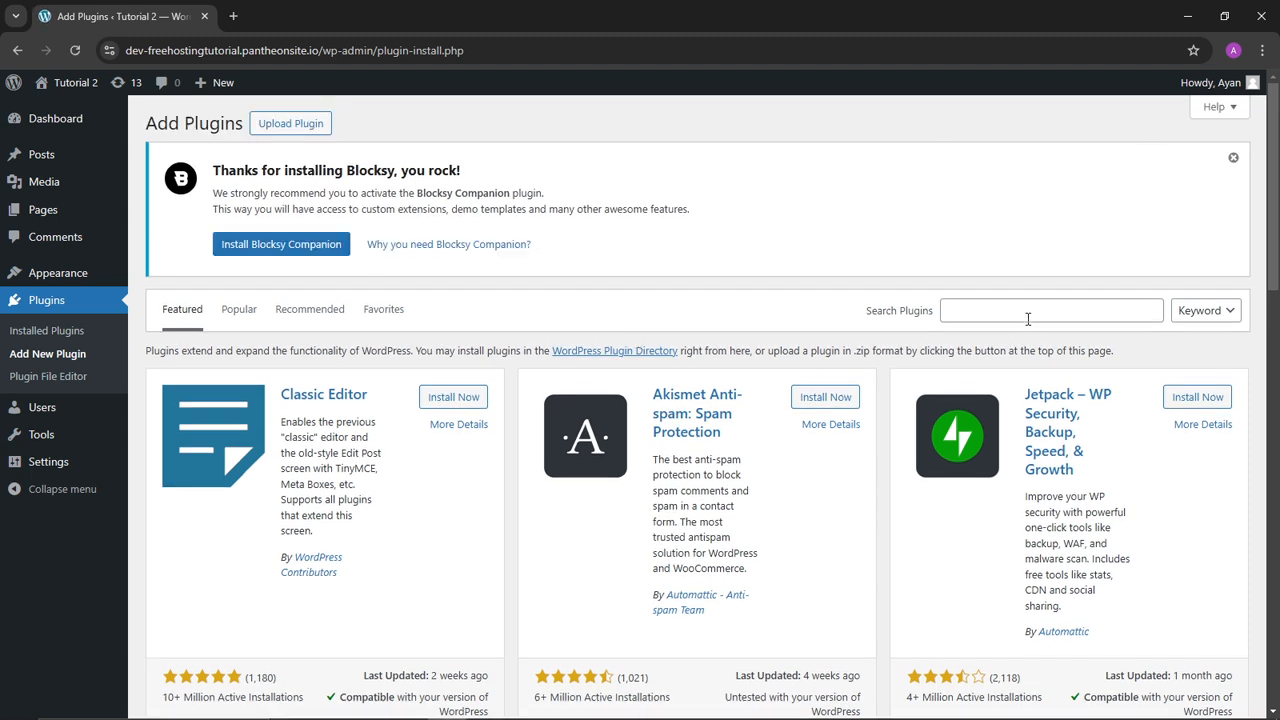
left_click(1028, 318)
left_click(1046, 346)
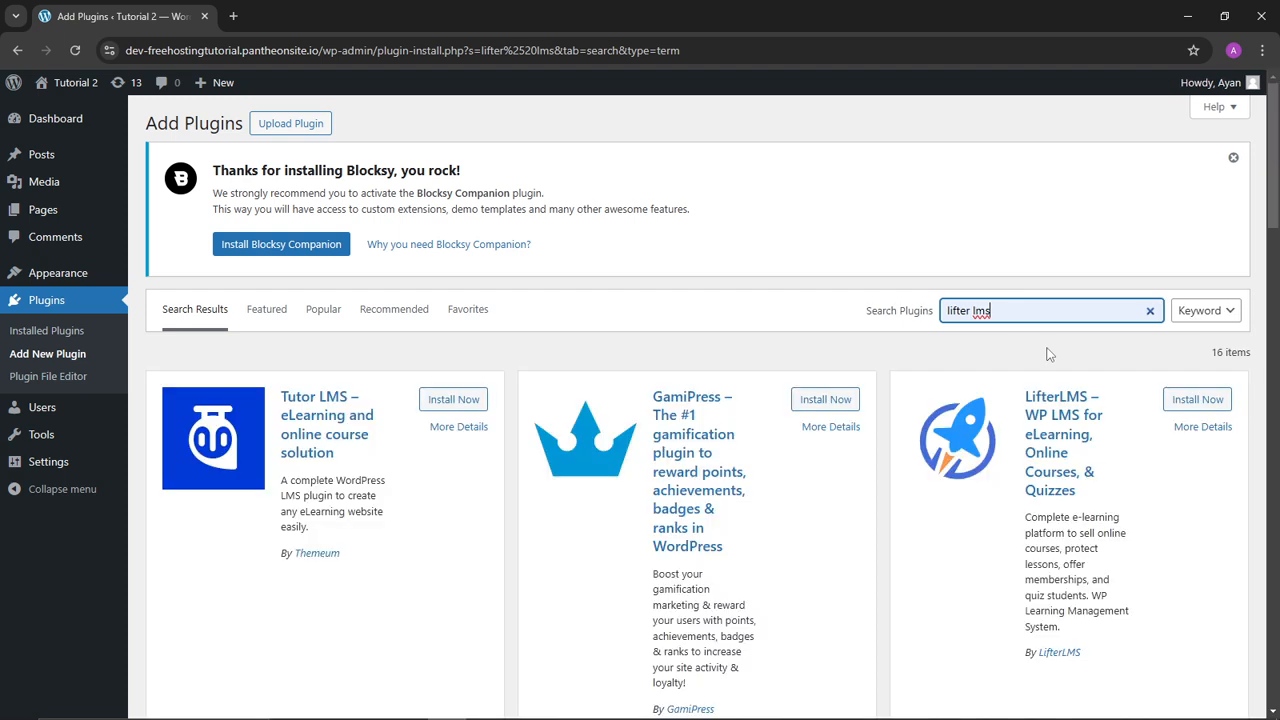
left_click(1233, 157)
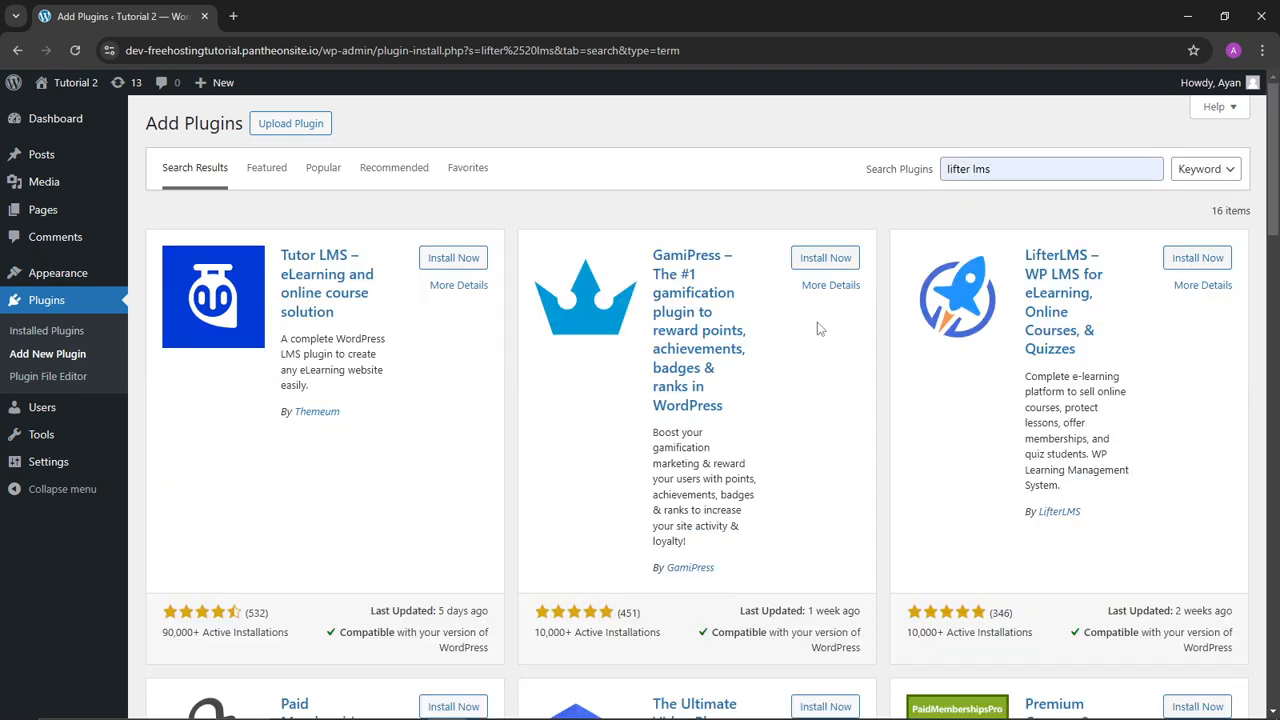
Compare the active installations of Tutor LMS and LifterLMS, and install and activate the LifterLMS plugin.
left_click_drag(164, 638, 195, 636)
left_click(185, 637)
double_click(908, 636)
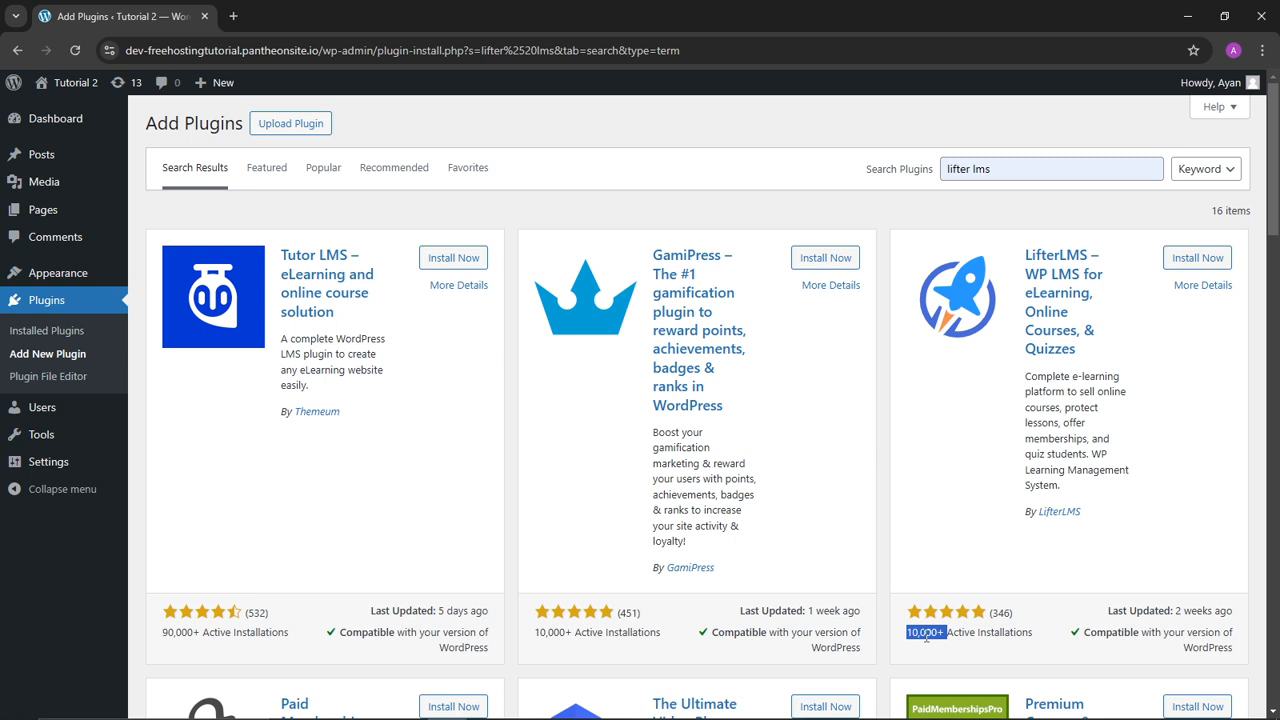
left_click(1205, 258)
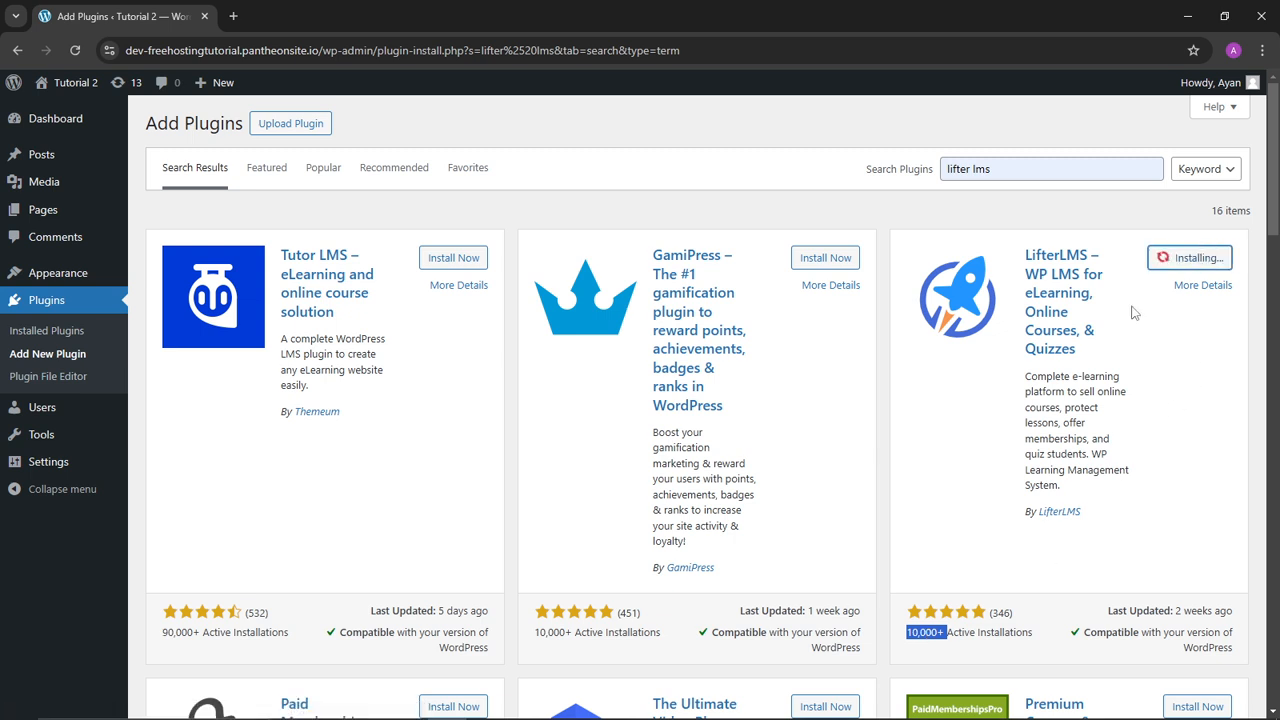
left_click(1204, 260)
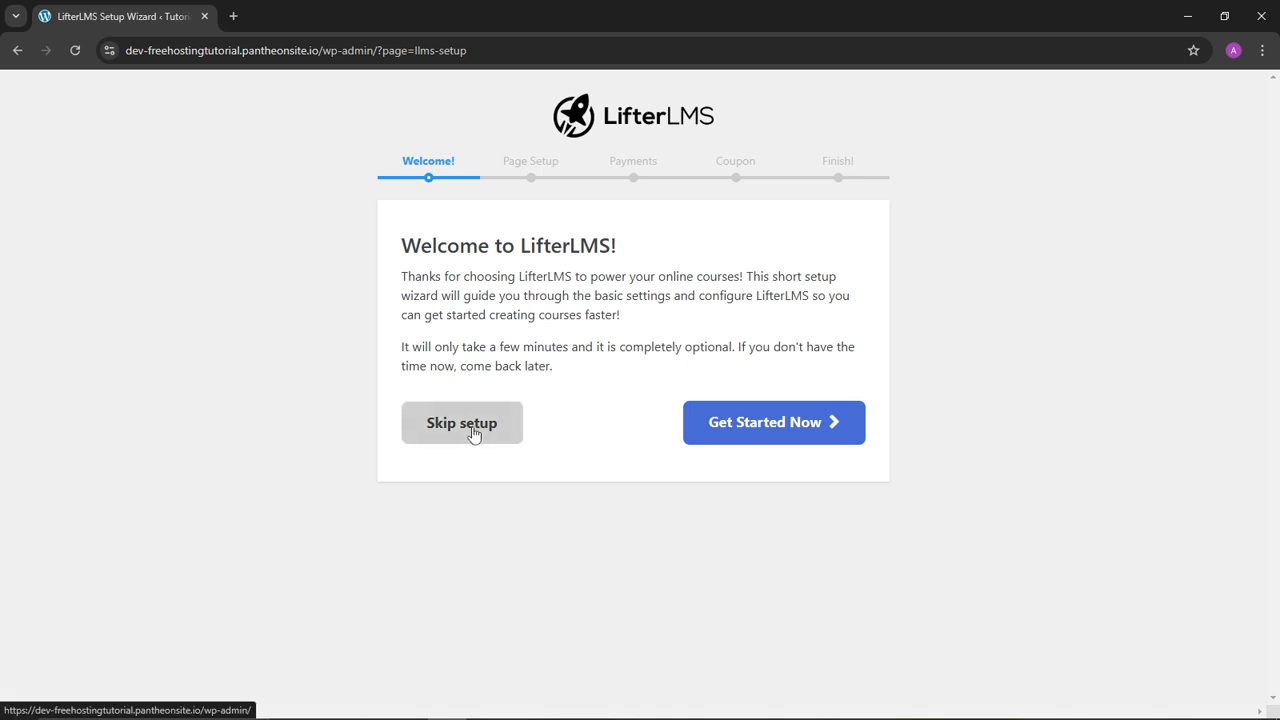
Start the LifterLMS setup wizard and accept the automatic creation of the Course Catalog, Membership Catalog, Checkout and Student Dashboard pages.
left_click(725, 410)
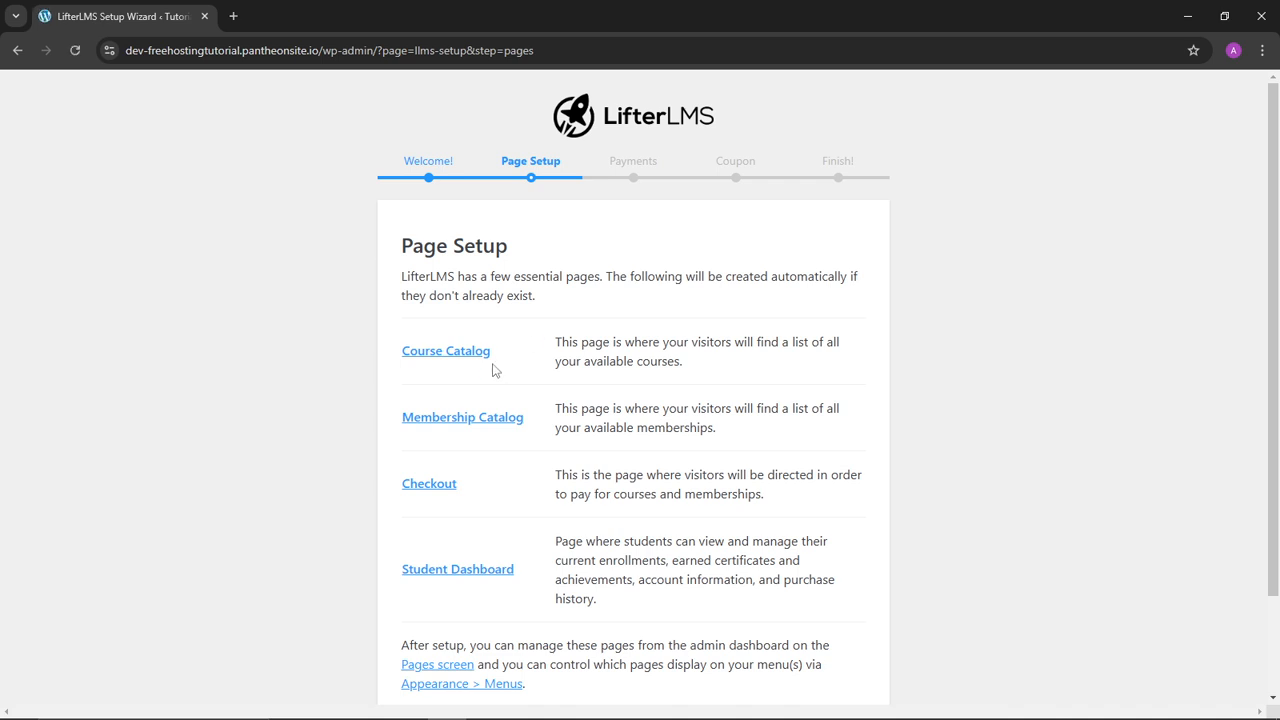
scroll(493, 370, "down", 1)
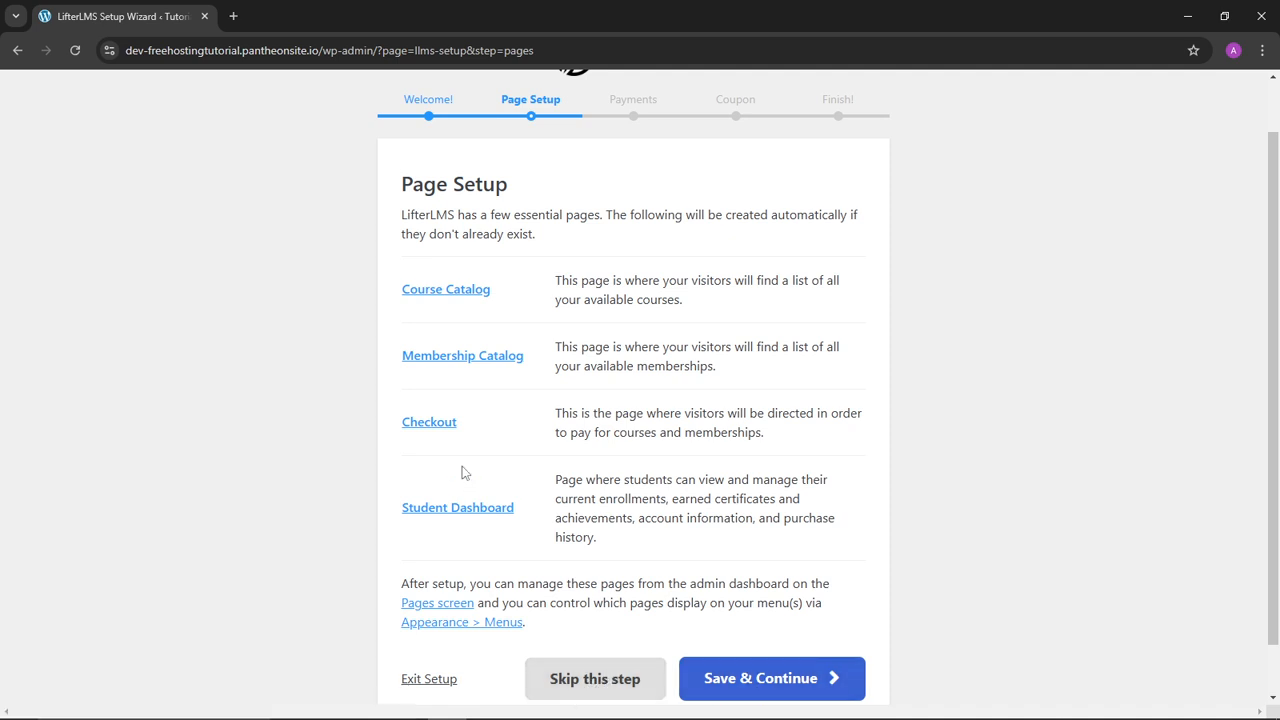
left_click(768, 680)
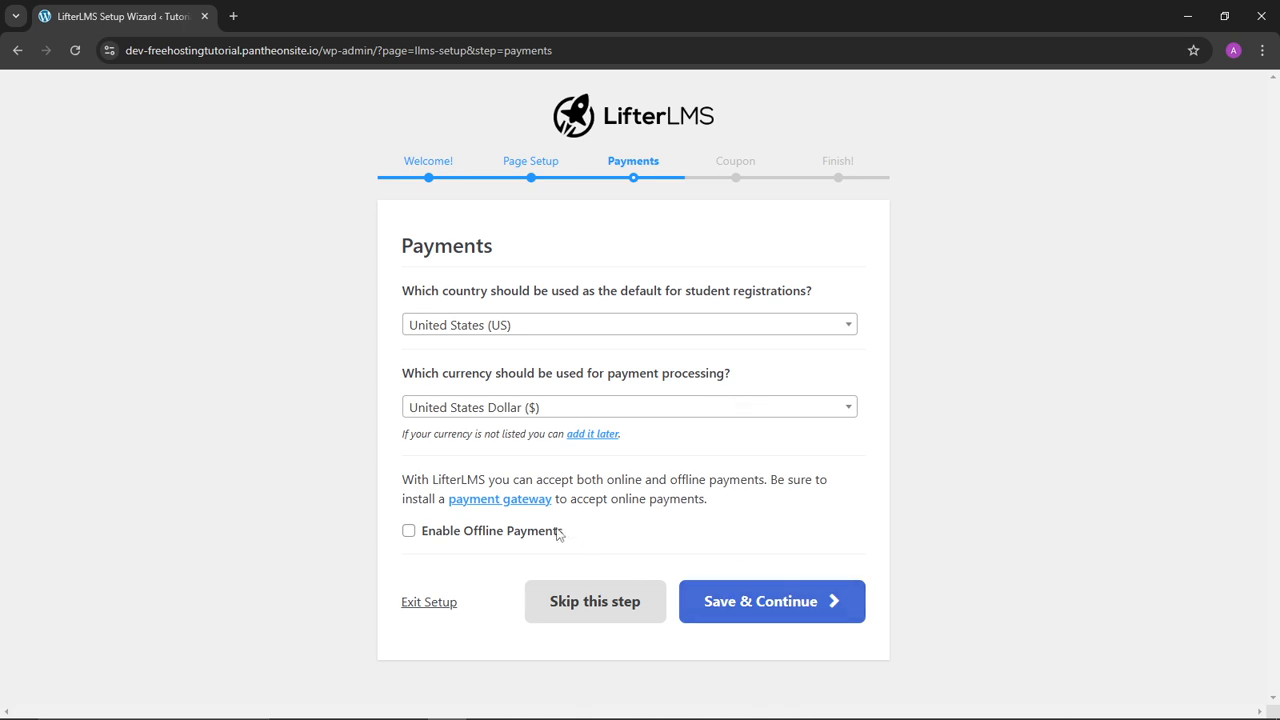
Enable offline payments, save the payment settings, and decline sharing usage data in exchange for a coupon.
left_click(486, 534)
left_click(738, 596)
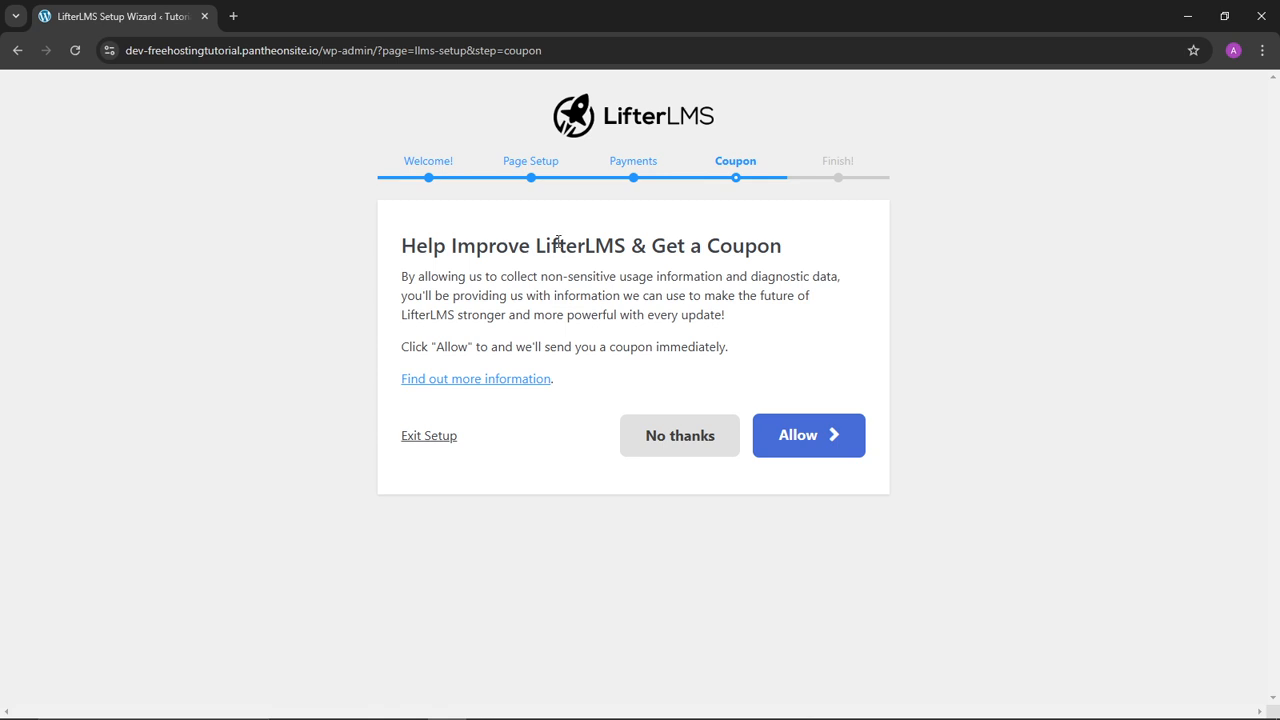
left_click(718, 437)
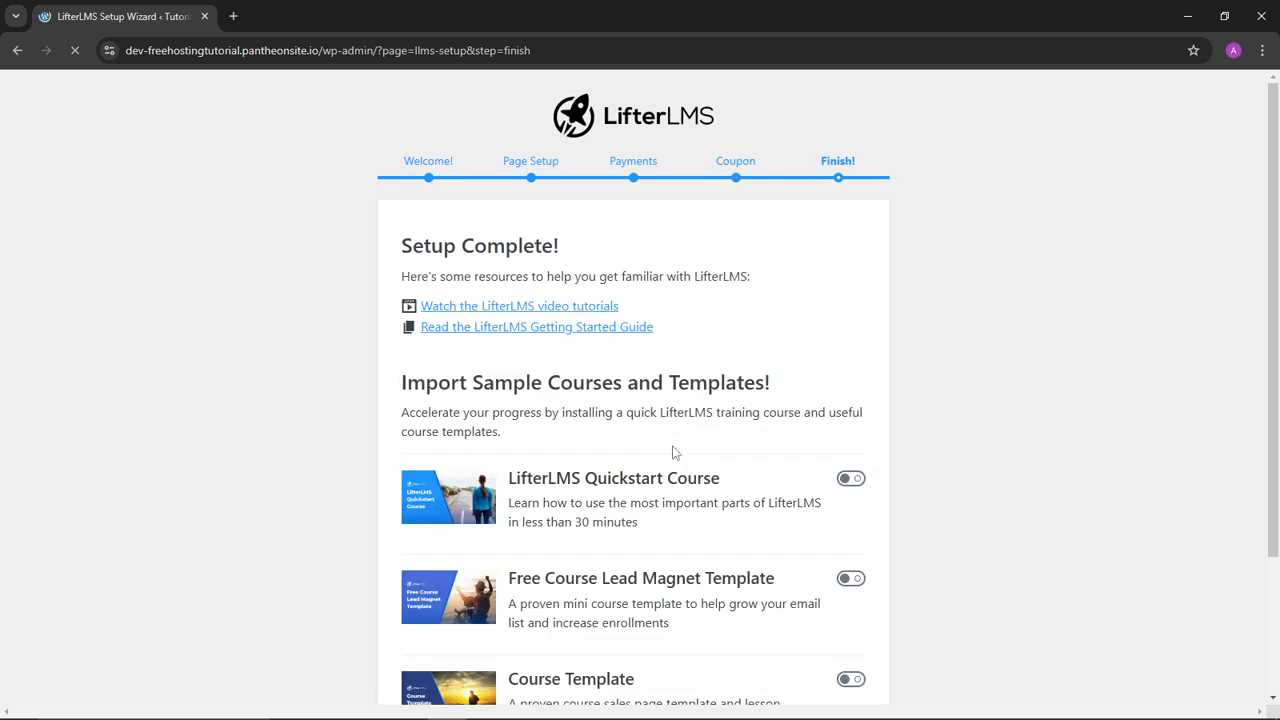
Review the sample courses and templates offered, and finish the setup wizard by starting a course from scratch without importing any.
scroll(663, 514, "down", 2)
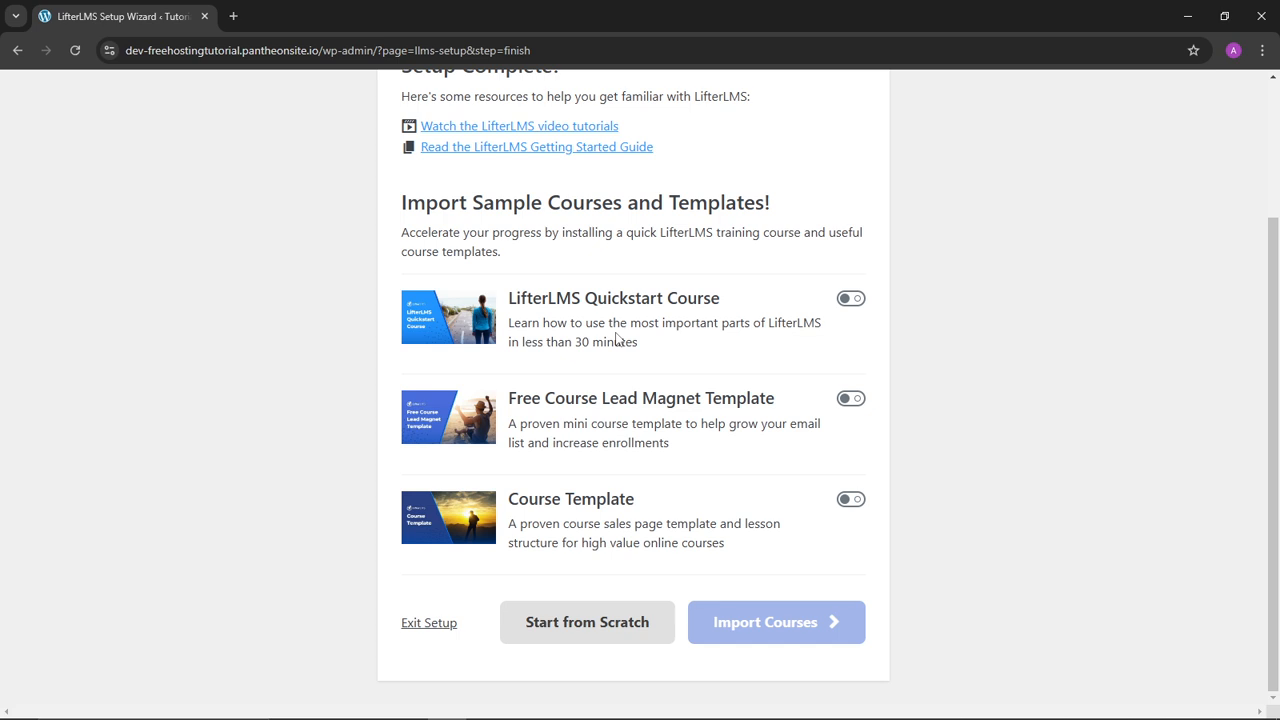
scroll(615, 342, "up", 2)
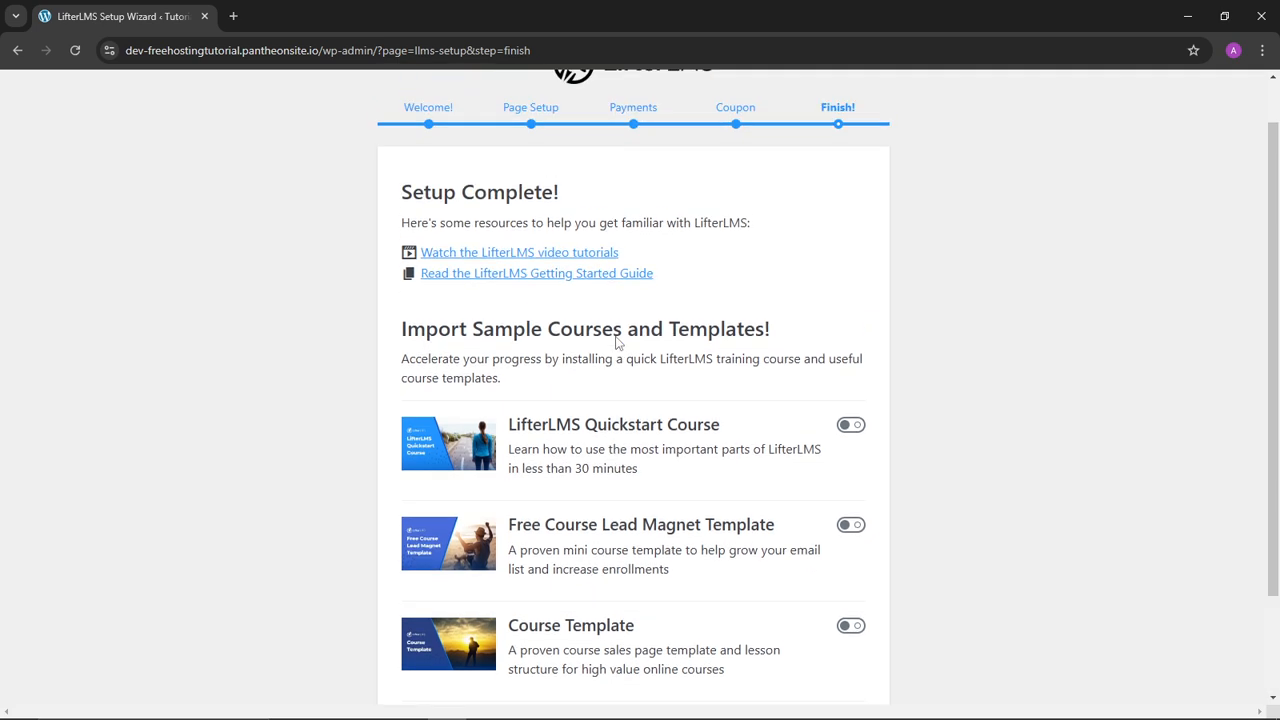
scroll(616, 340, "down", 2)
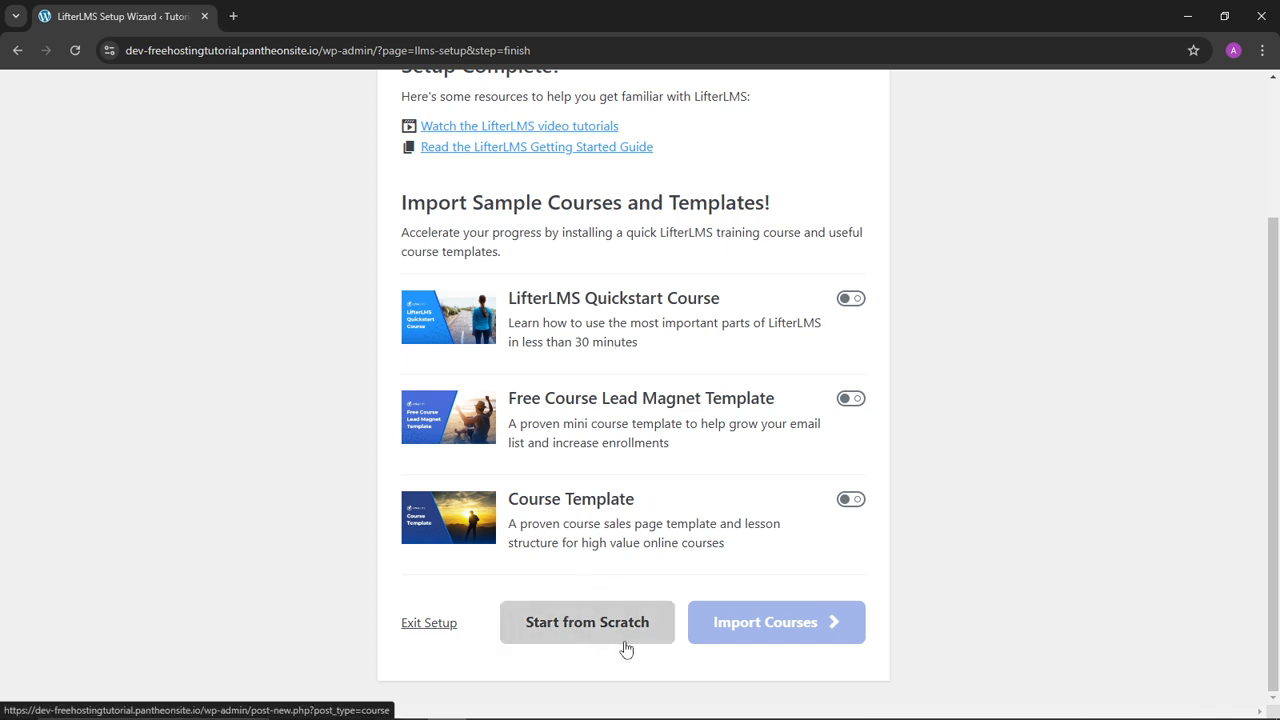
left_click(594, 626)
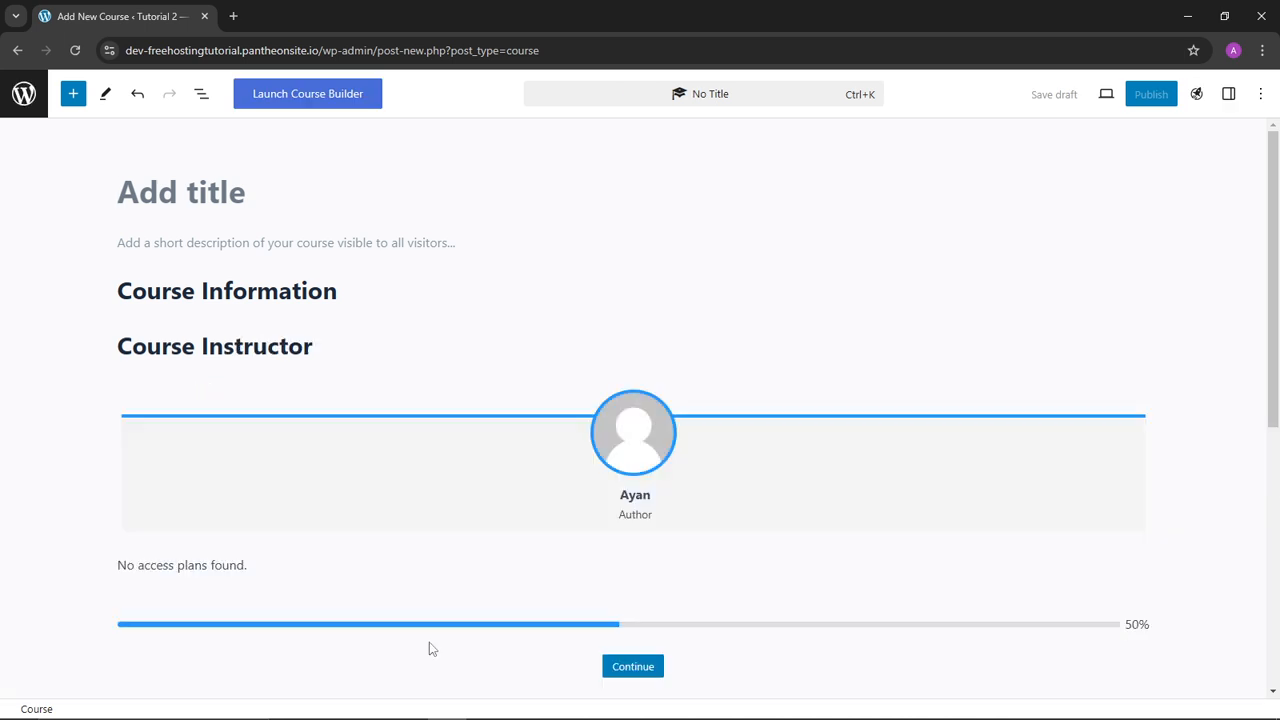
Look over the default layout of the new course and return to the Courses list.
scroll(423, 540, "down", 5)
scroll(423, 540, "up", 5)
left_click(24, 98)
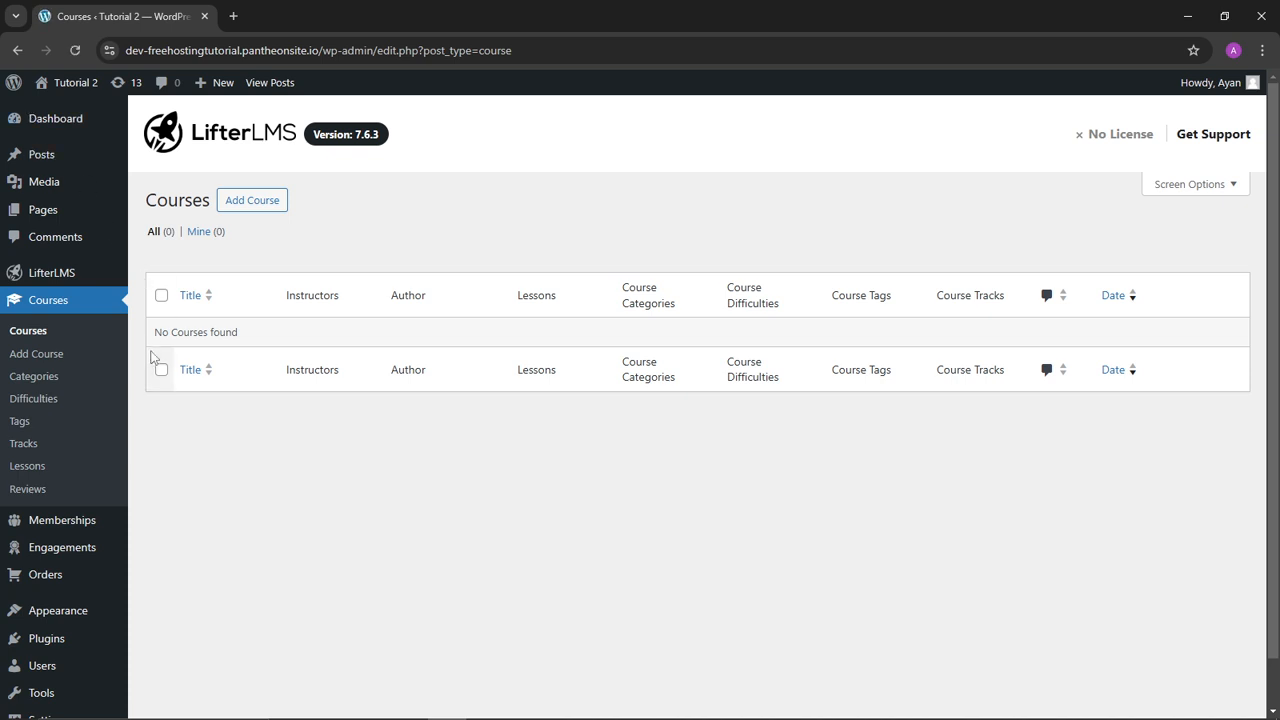
Open the LifterLMS dashboard, check the student report behind the Registrations figure, and return to the dashboard.
mouse_move(62, 280)
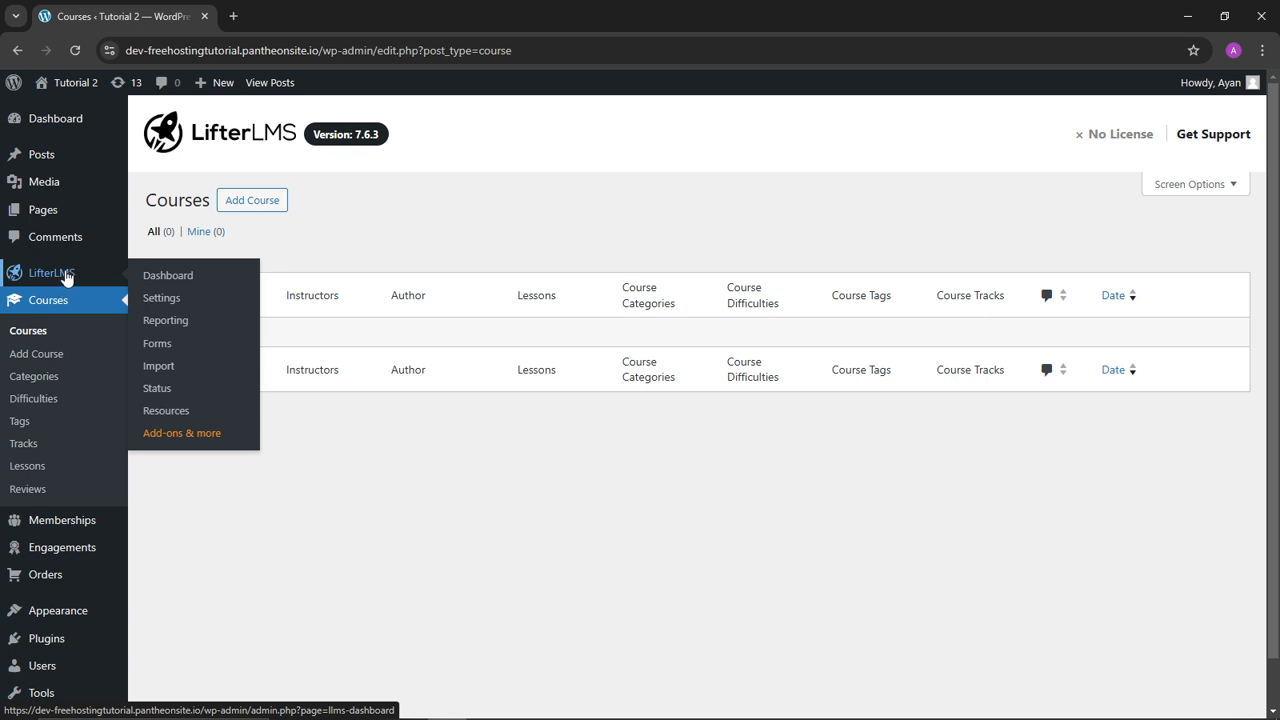
mouse_move(22, 578)
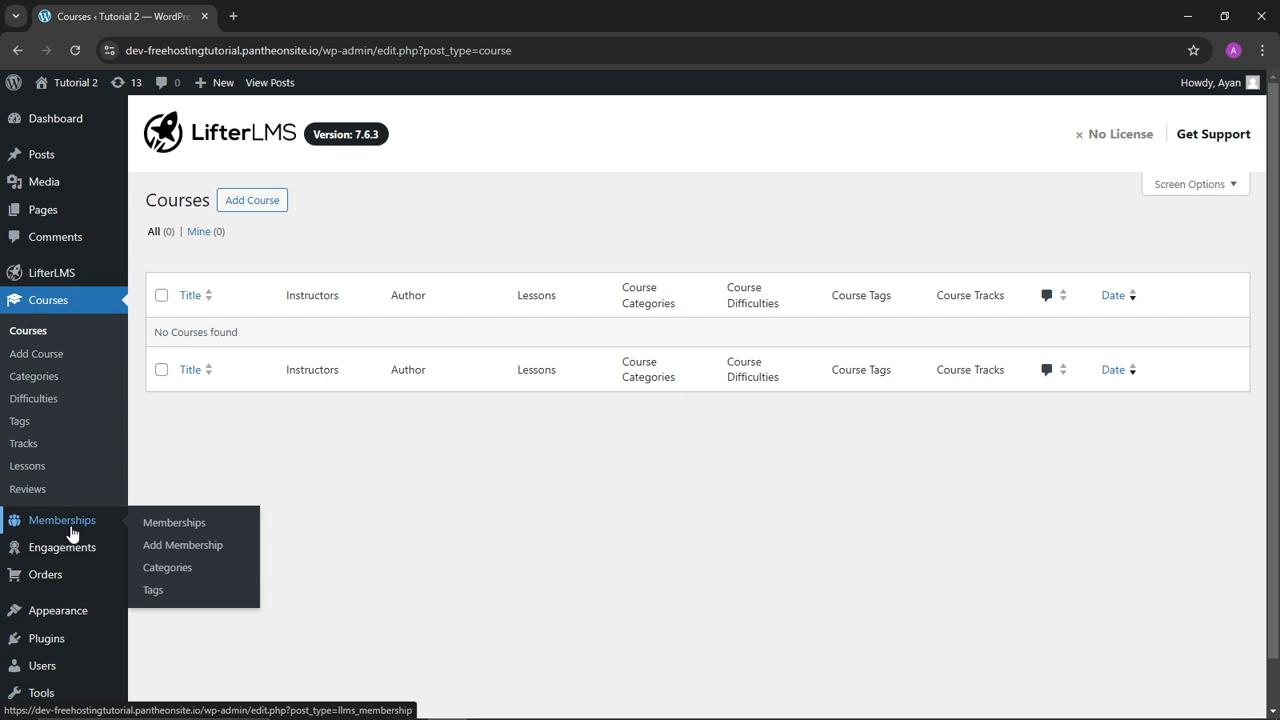
mouse_move(68, 552)
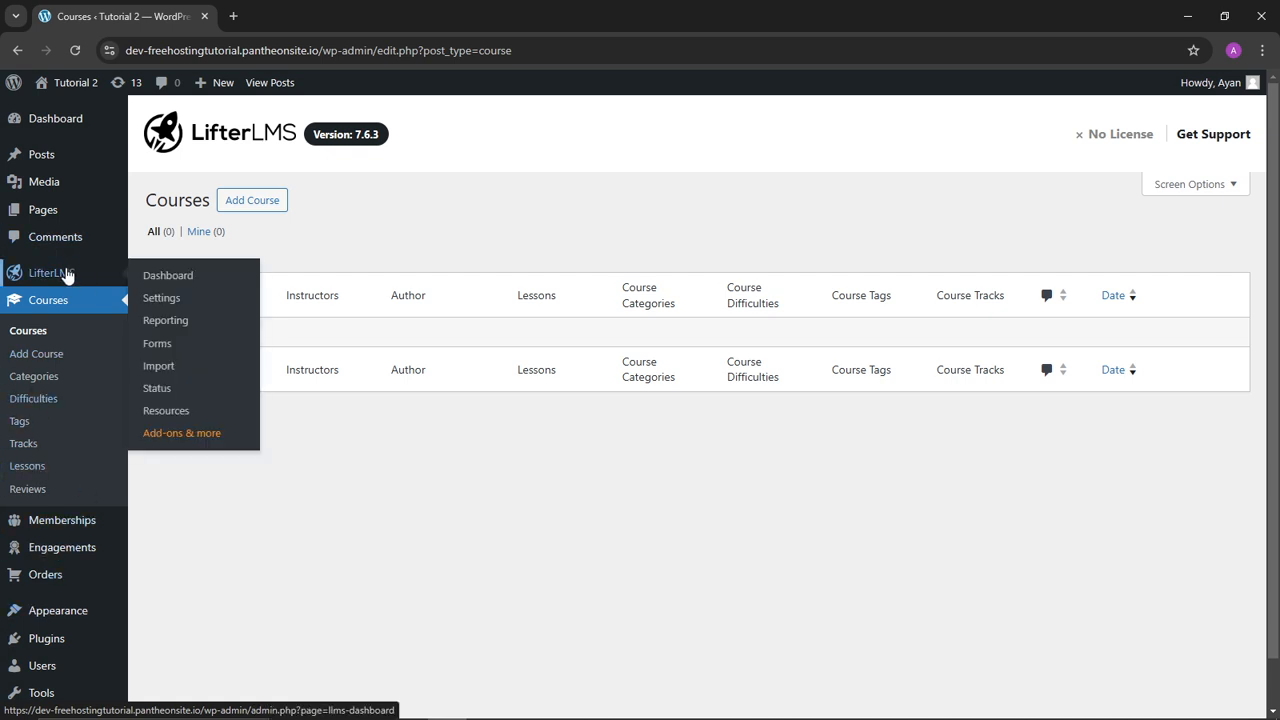
left_click(143, 277)
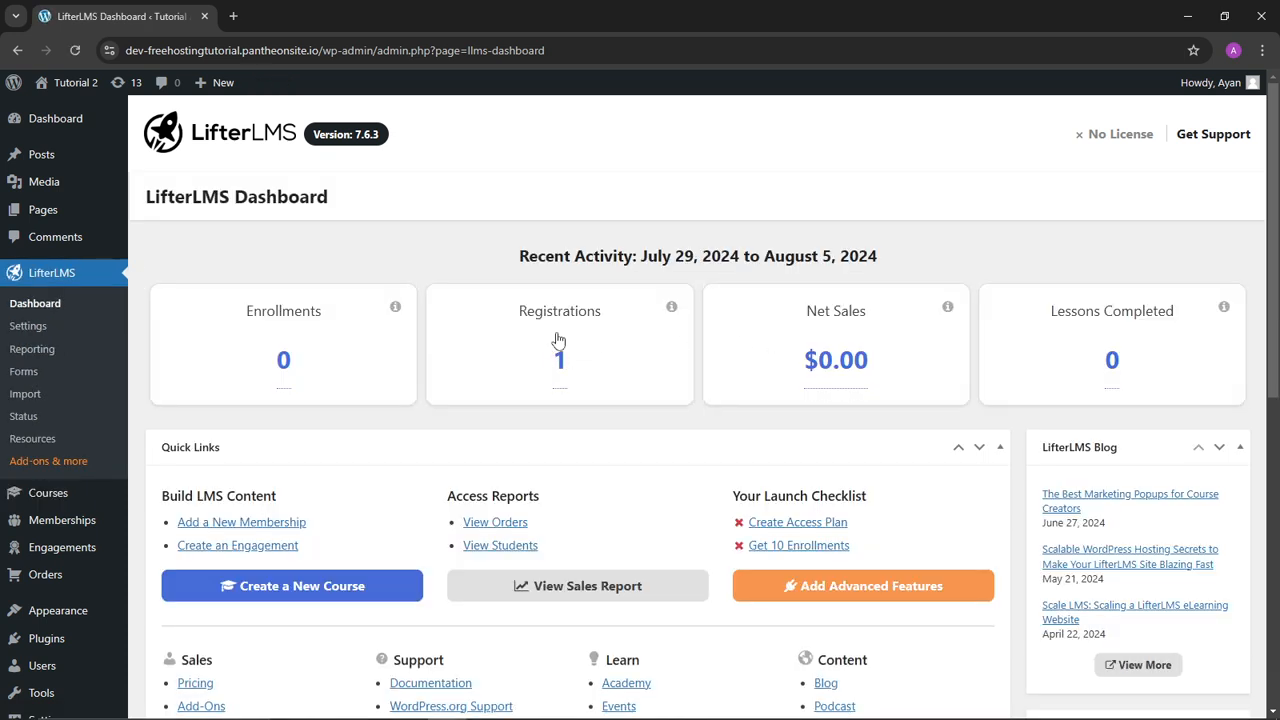
scroll(550, 343, "down", 4)
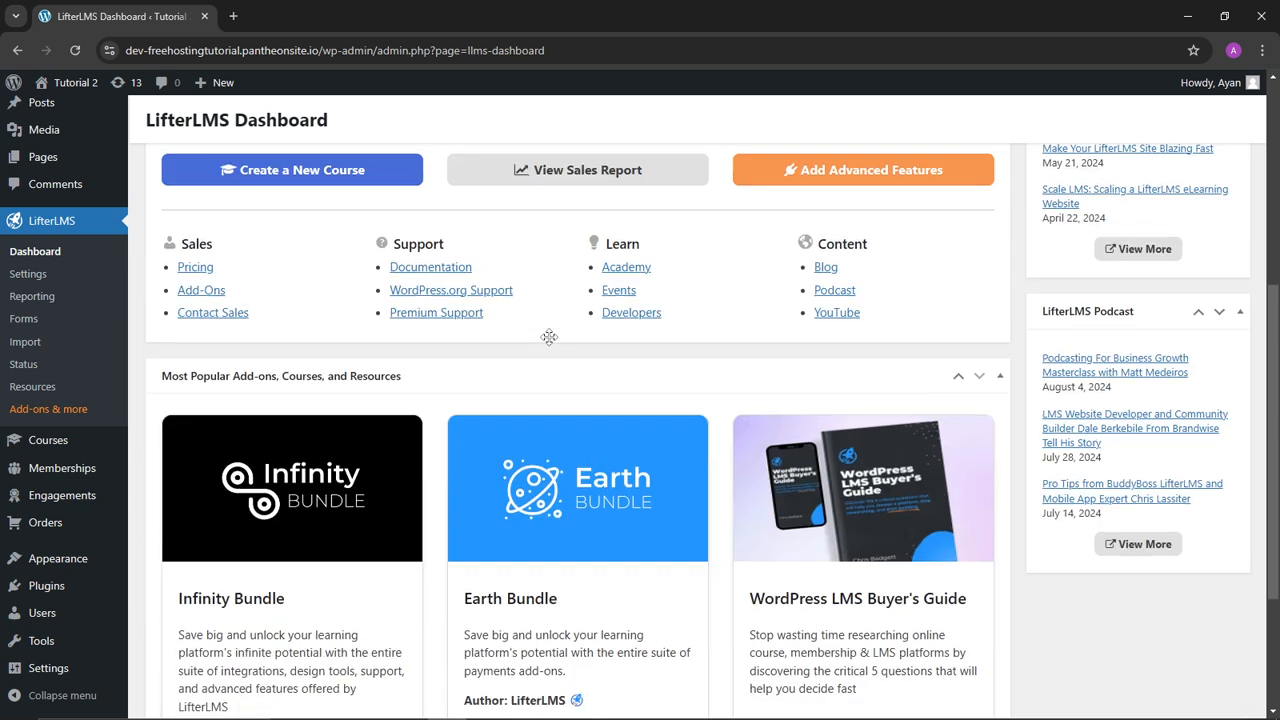
scroll(550, 343, "up", 4)
left_click(560, 368)
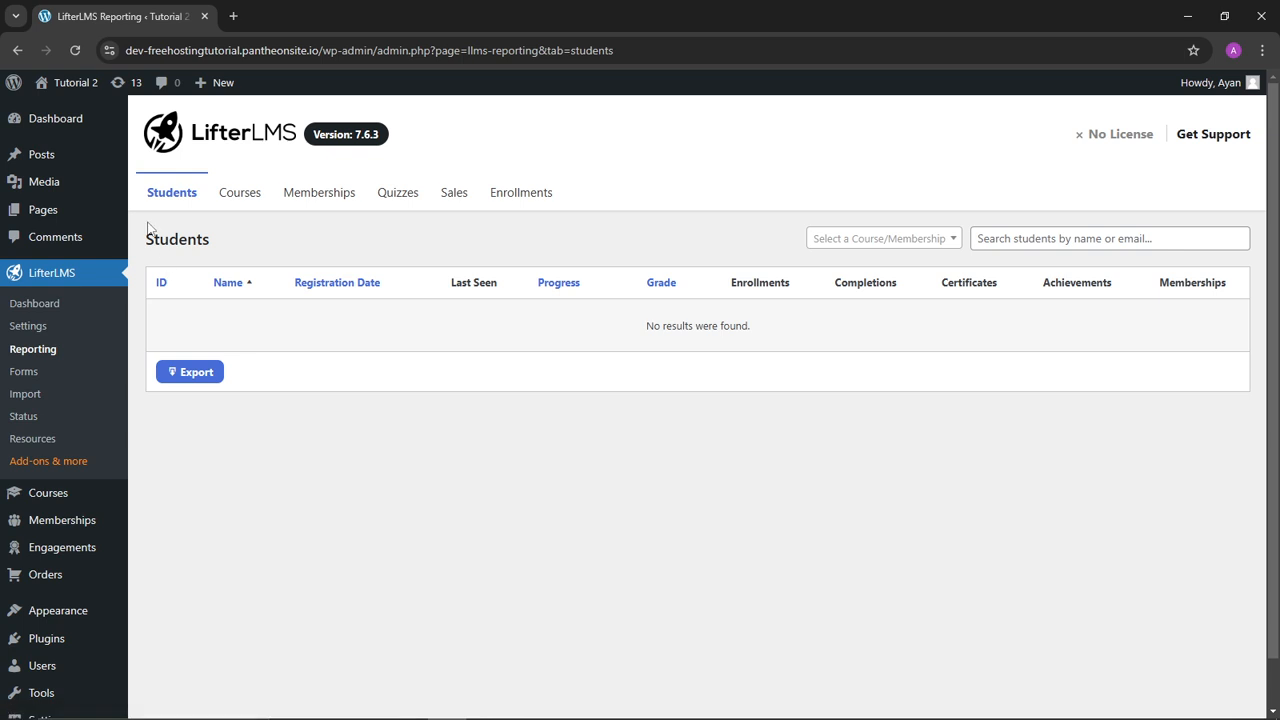
left_click(17, 50)
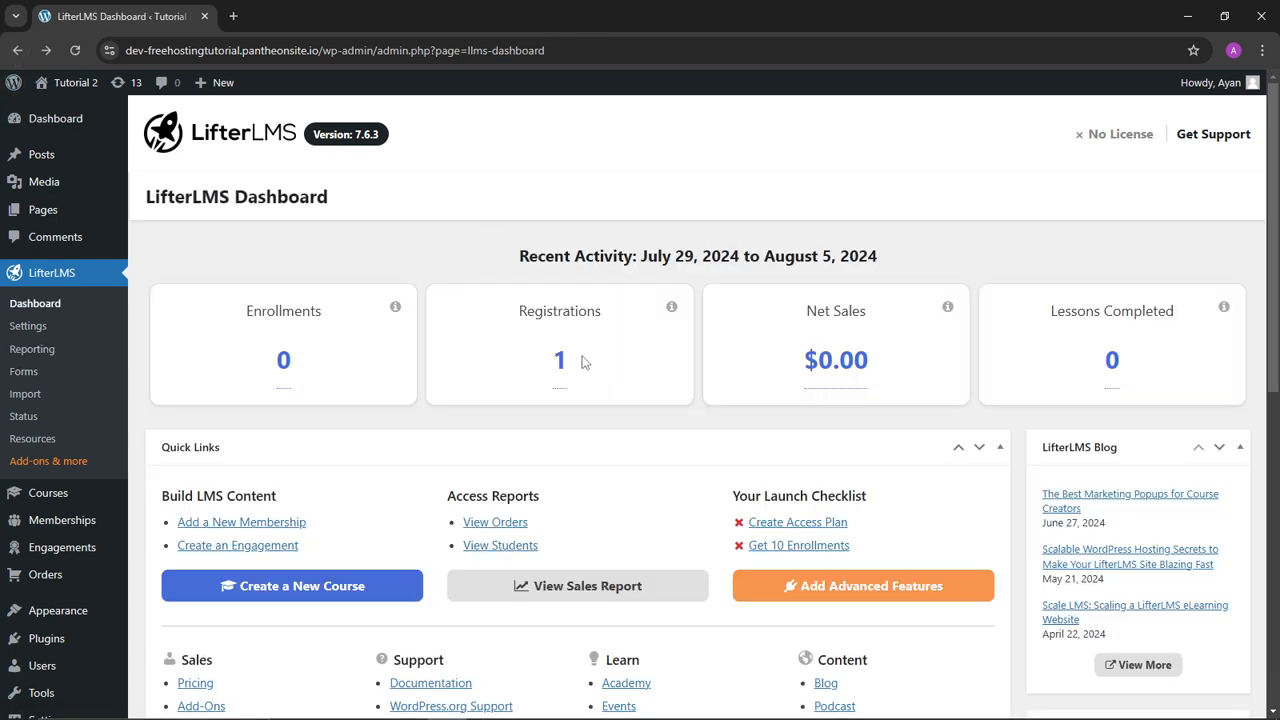
Examine the LifterLMS dashboard's activity summary, quick links and most popular add-ons.
scroll(886, 414, "down", 1)
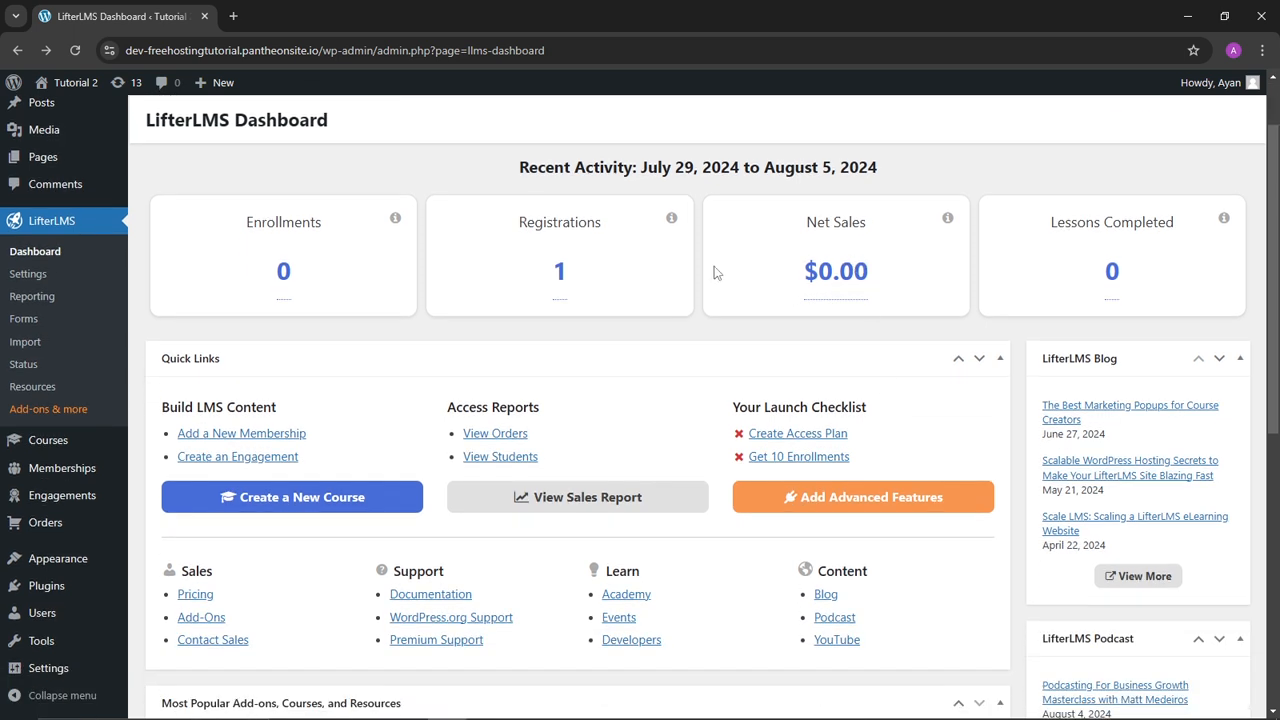
scroll(781, 304, "down", 3)
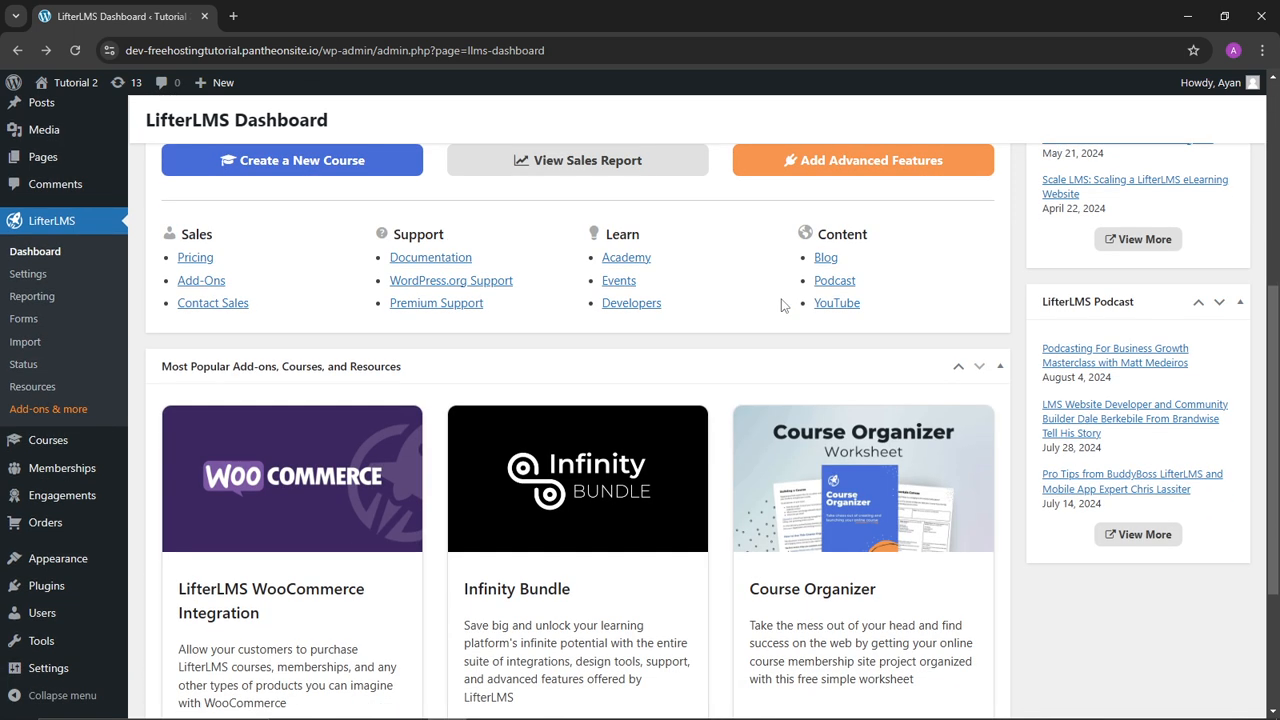
scroll(531, 400, "up", 4)
scroll(183, 512, "down", 4)
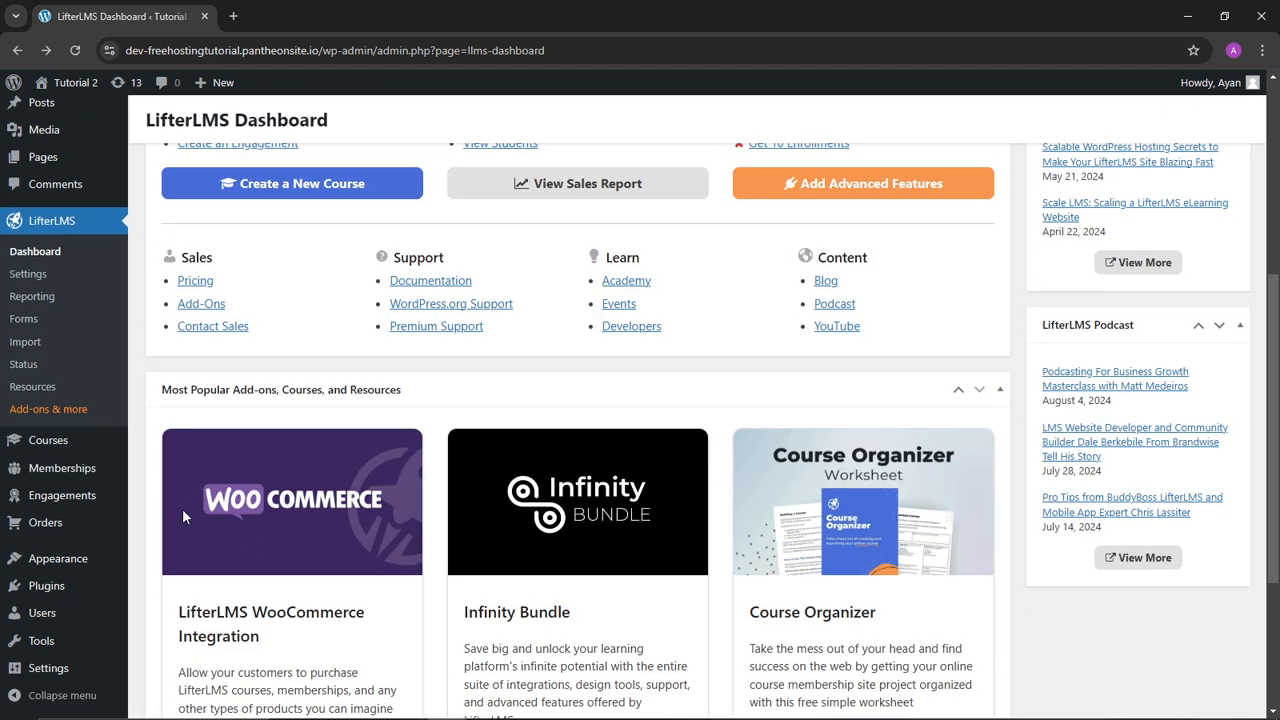
scroll(126, 371, "up", 5)
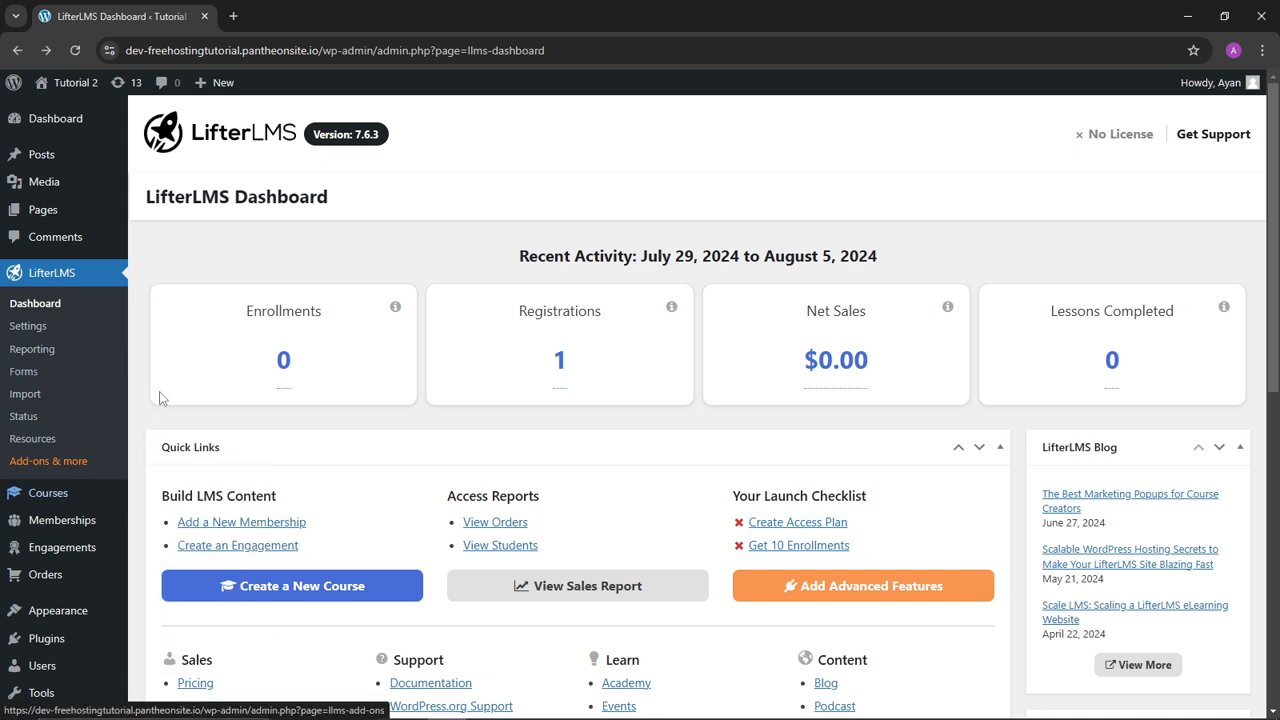
Add a new course titled "Web Development" with the short description "By buying this course, you will start earning money.".
left_click(65, 493)
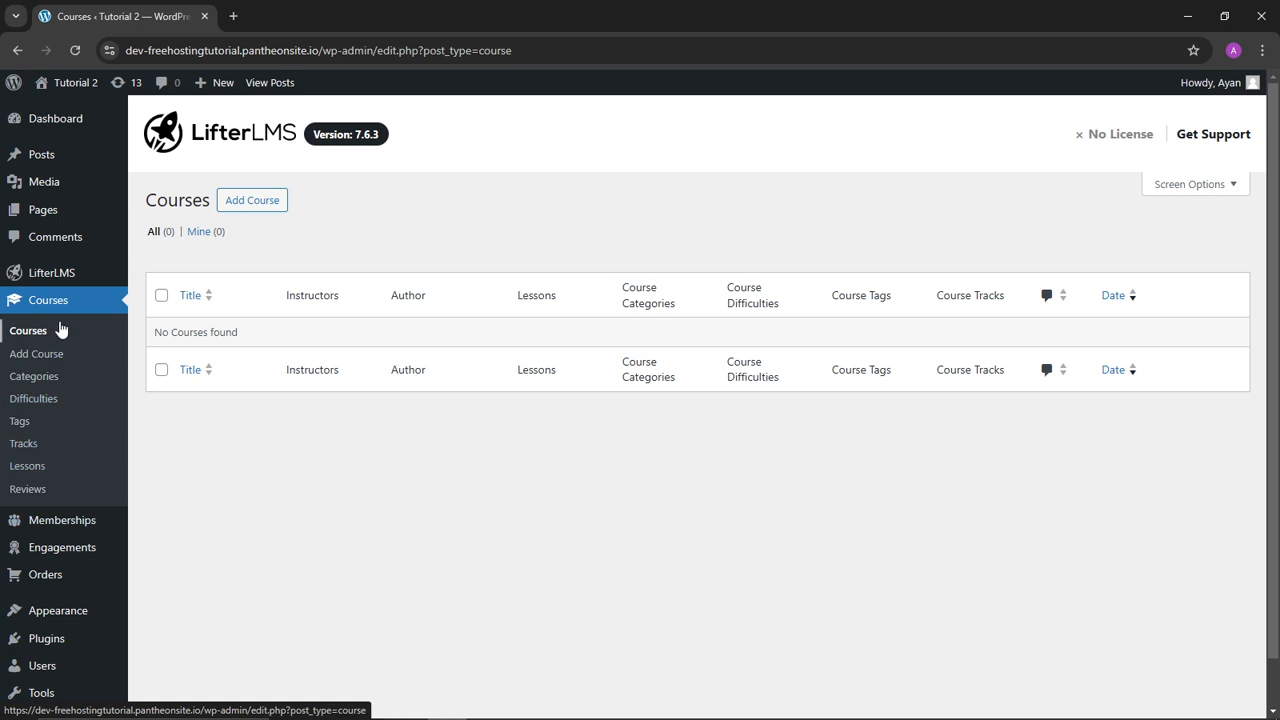
left_click(264, 210)
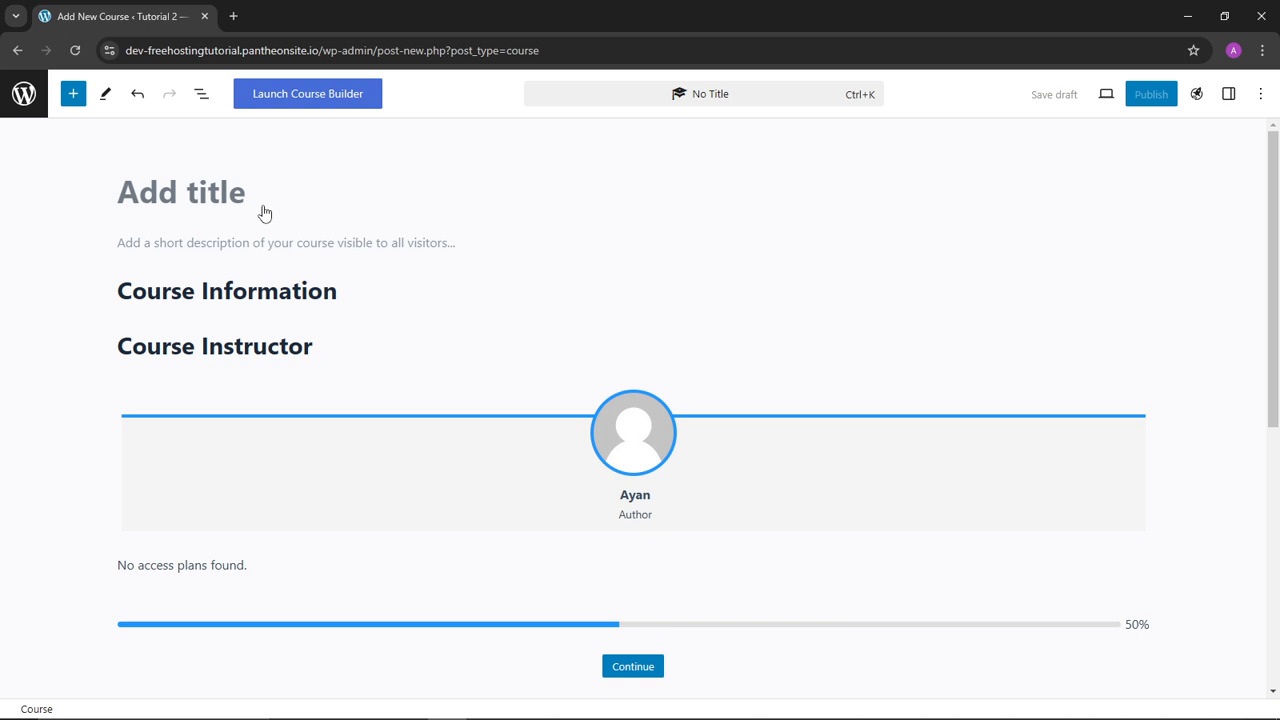
left_click(224, 191)
type("We ")
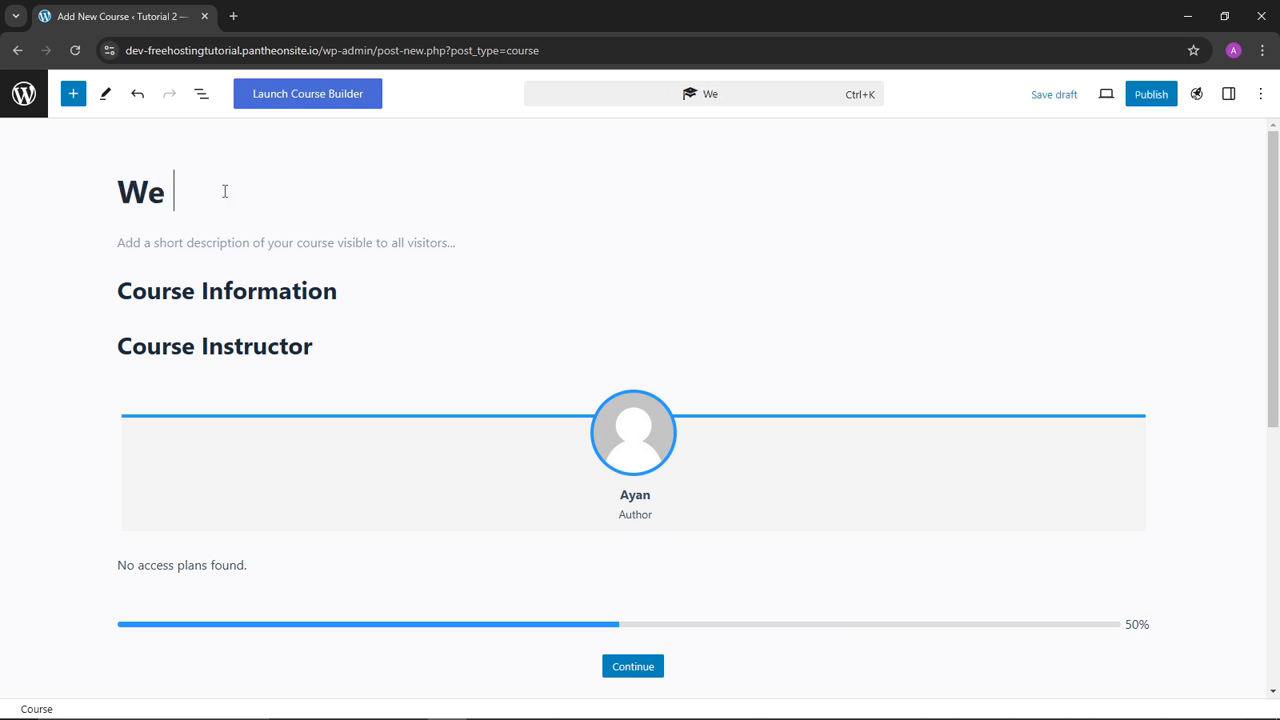
type("b Development")
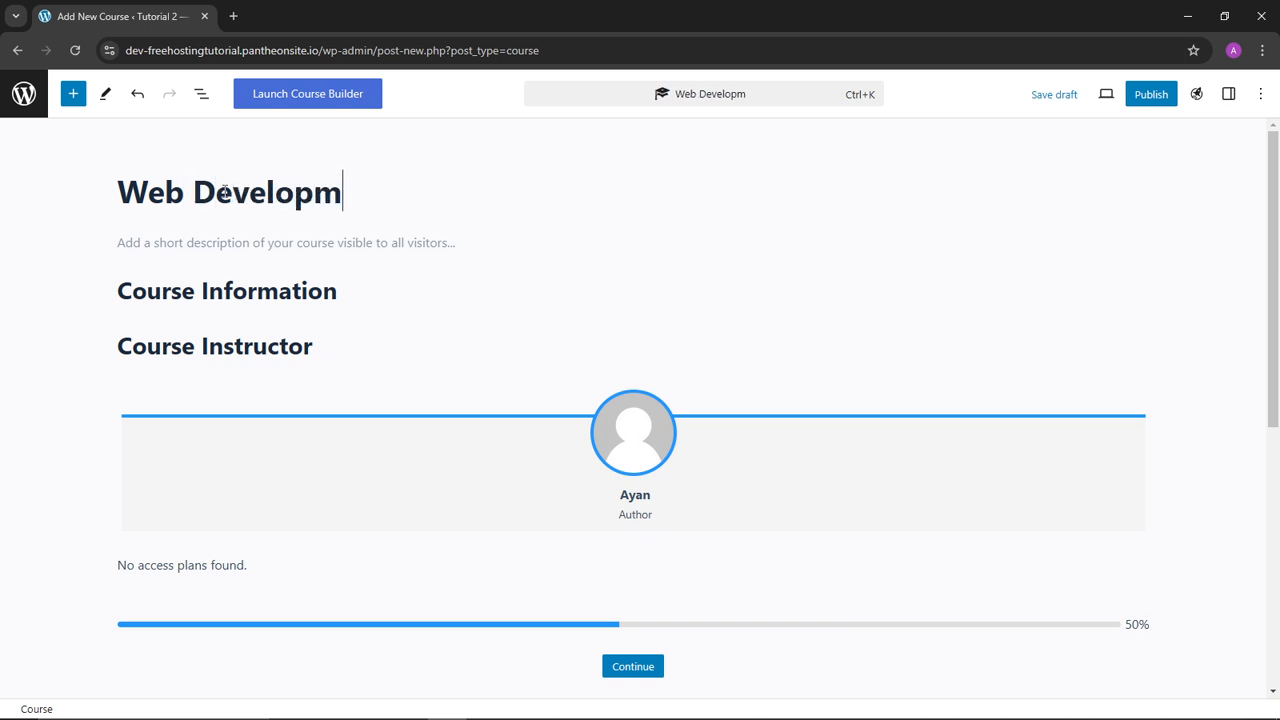
left_click(171, 250)
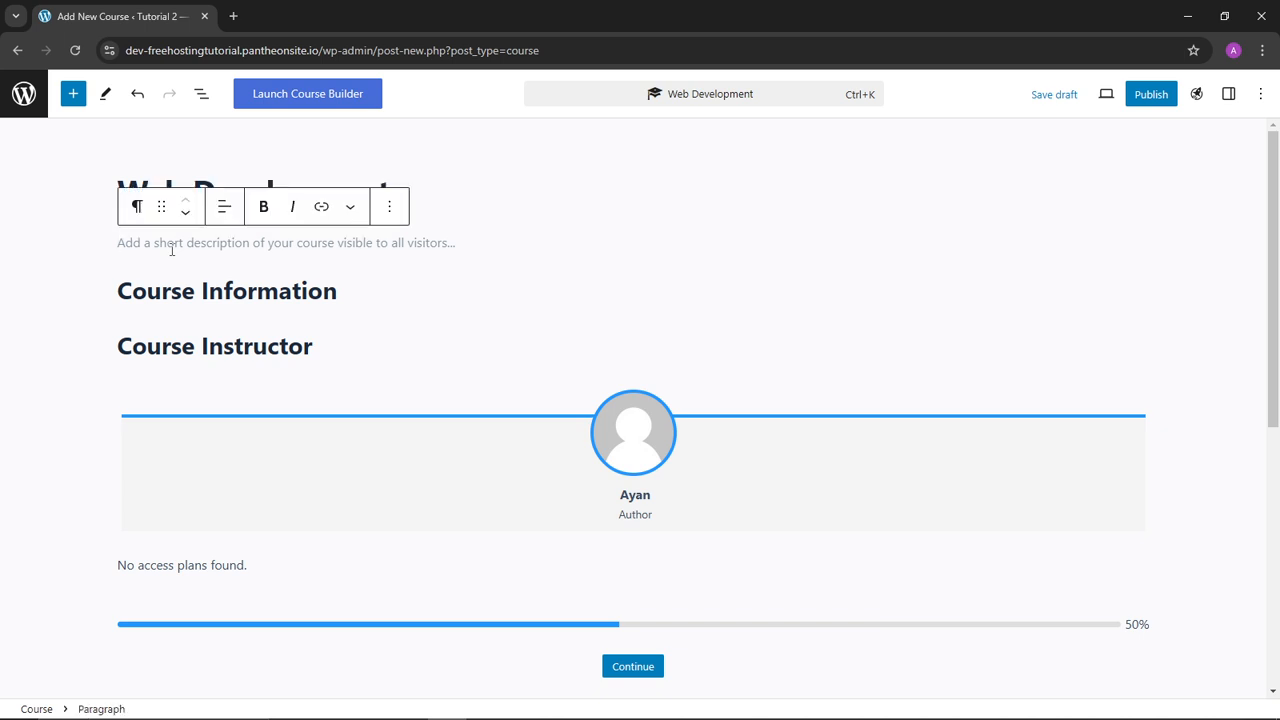
type("By buying this course, you will start earning money.")
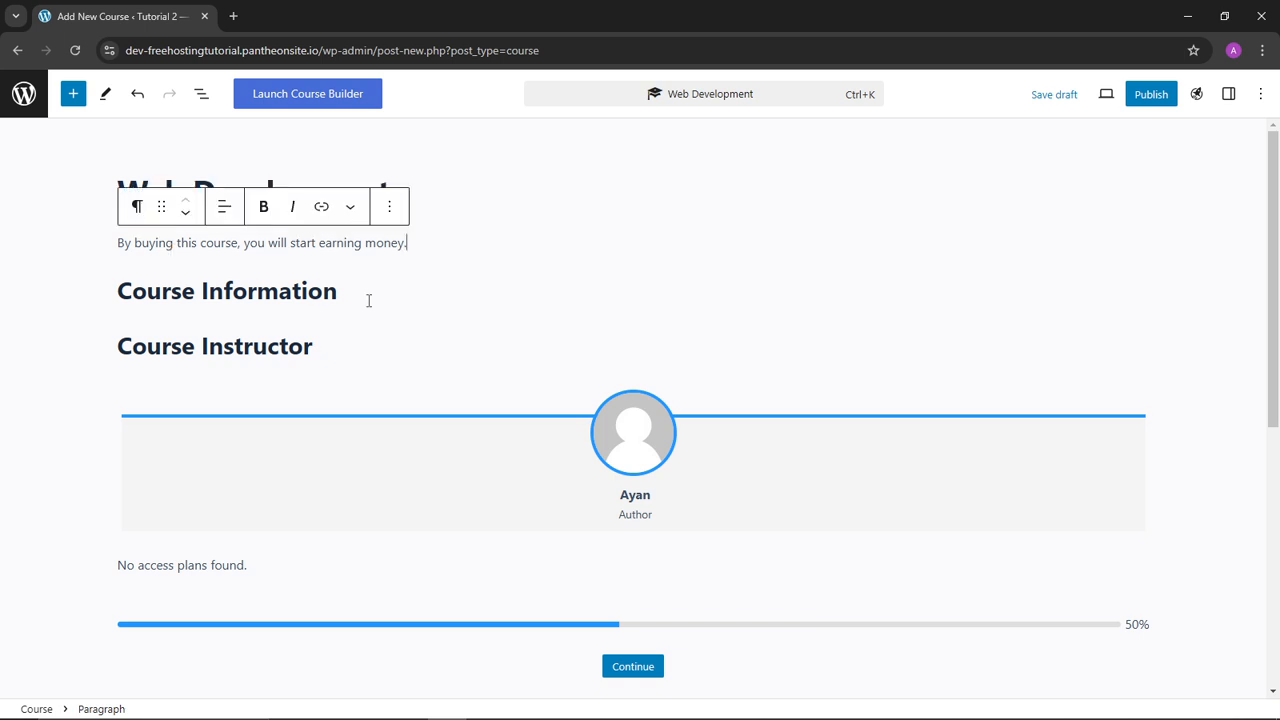
Examine the blocks available for insertion below Course Information and the editing options of the Course Information, Course Instructor and description blocks.
mouse_move(586, 322)
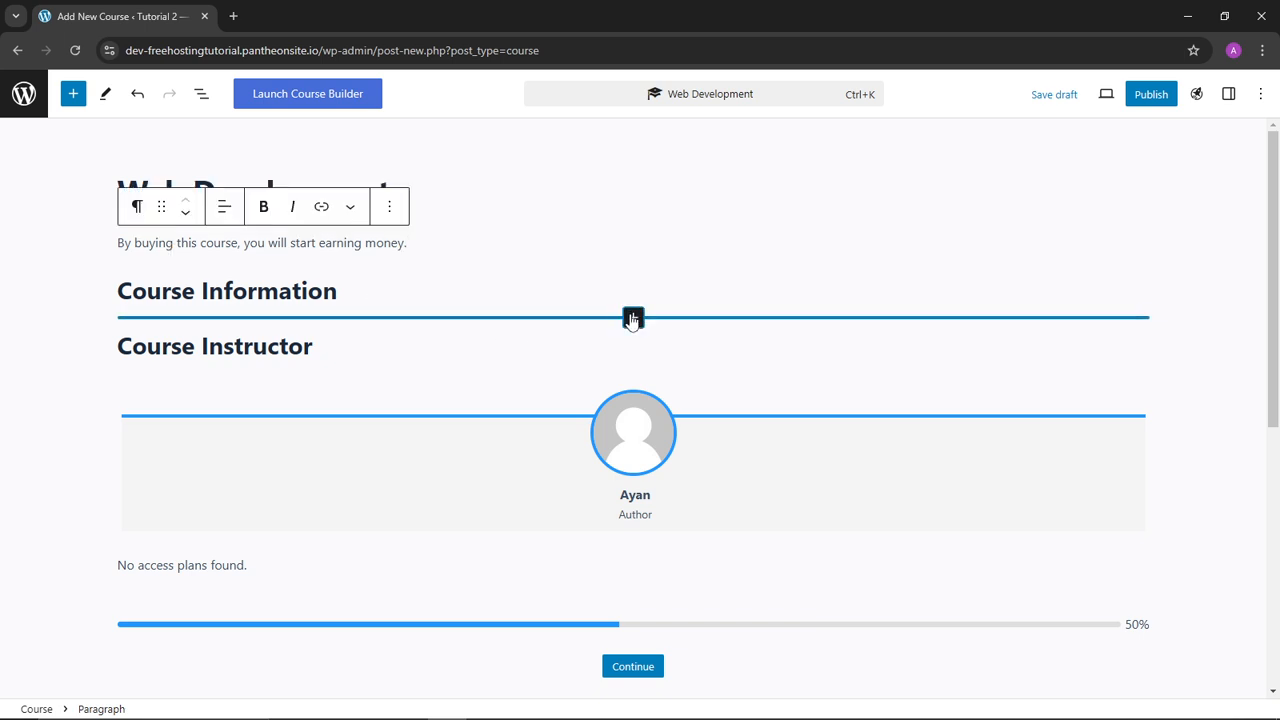
left_click(632, 318)
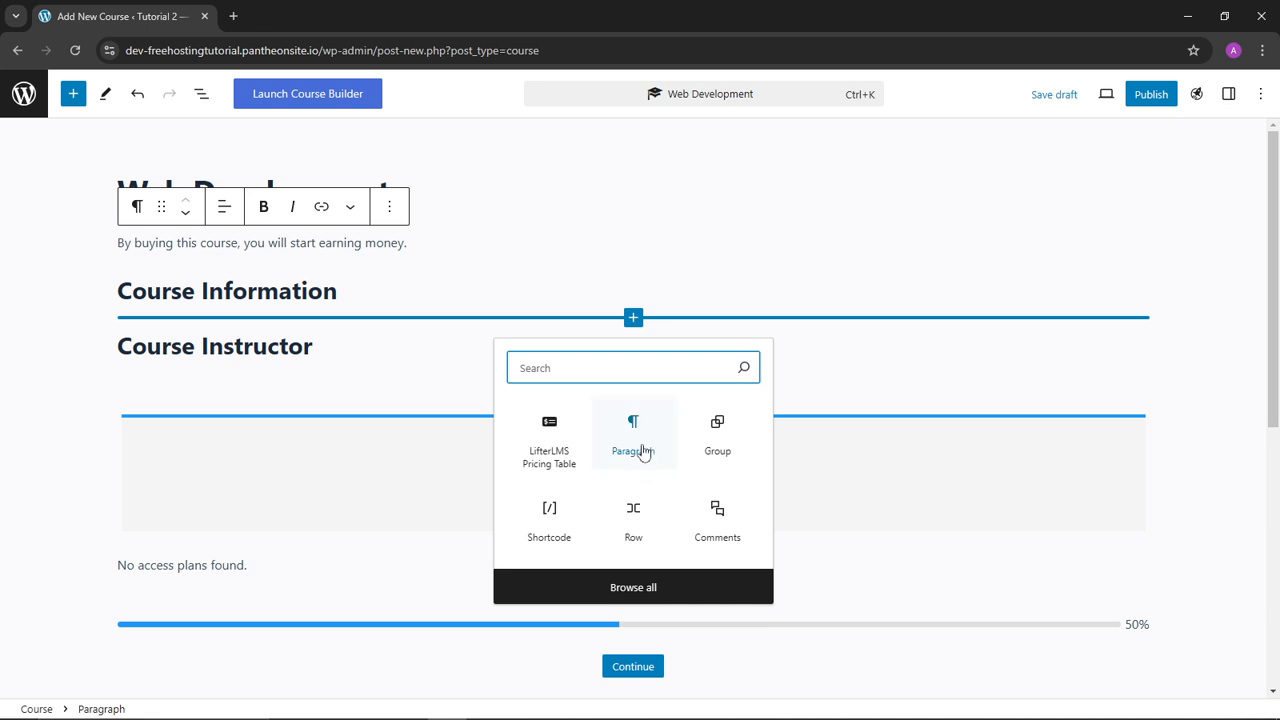
left_click(463, 316)
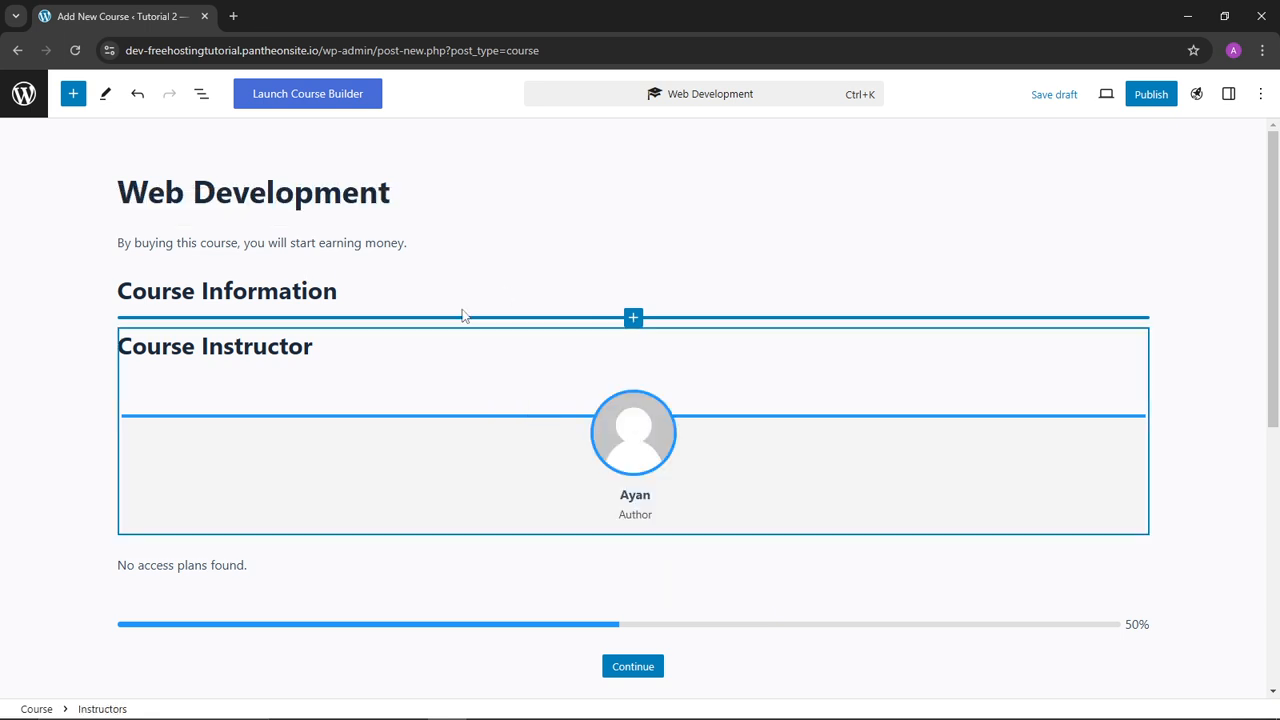
left_click(352, 285)
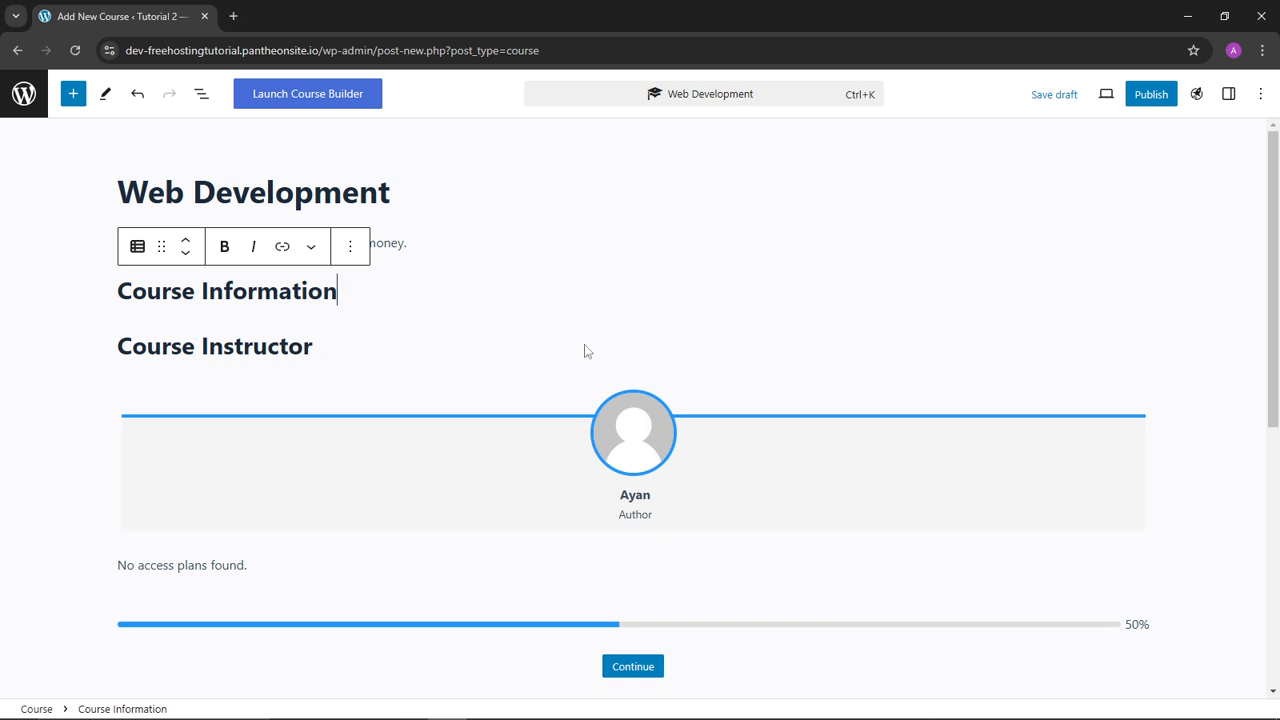
left_click(376, 448)
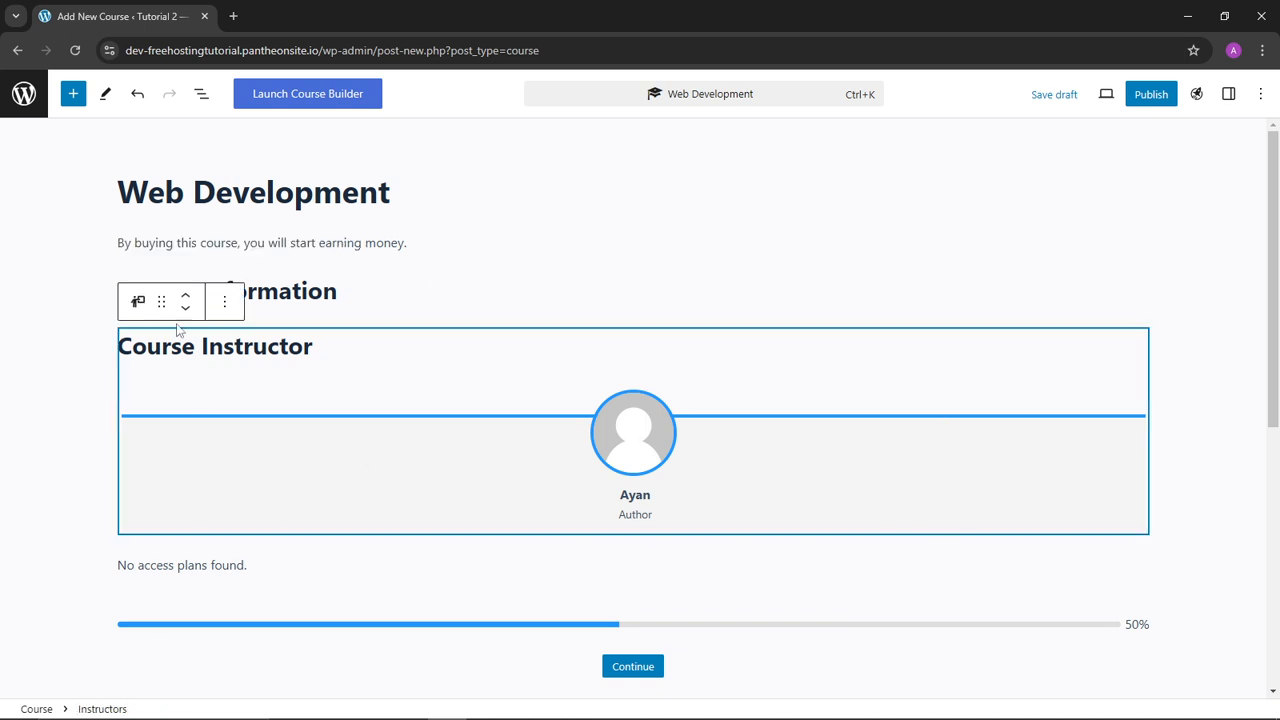
left_click(360, 290)
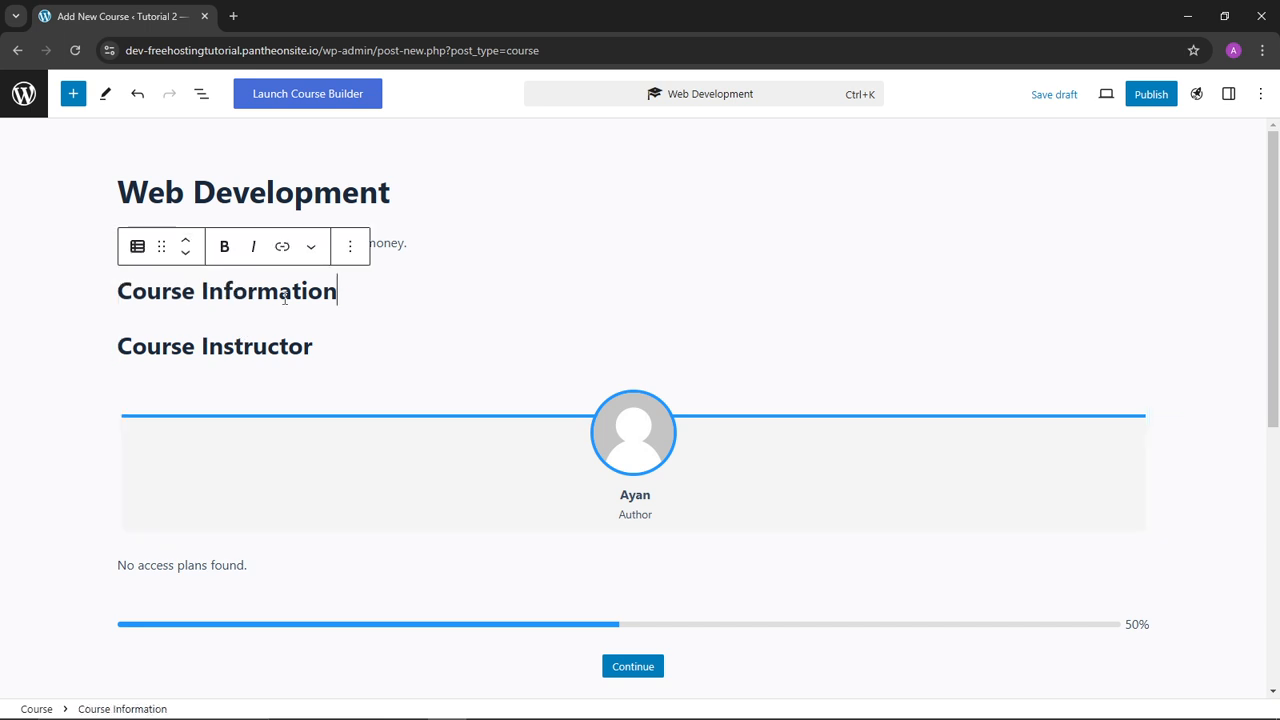
left_click(158, 248)
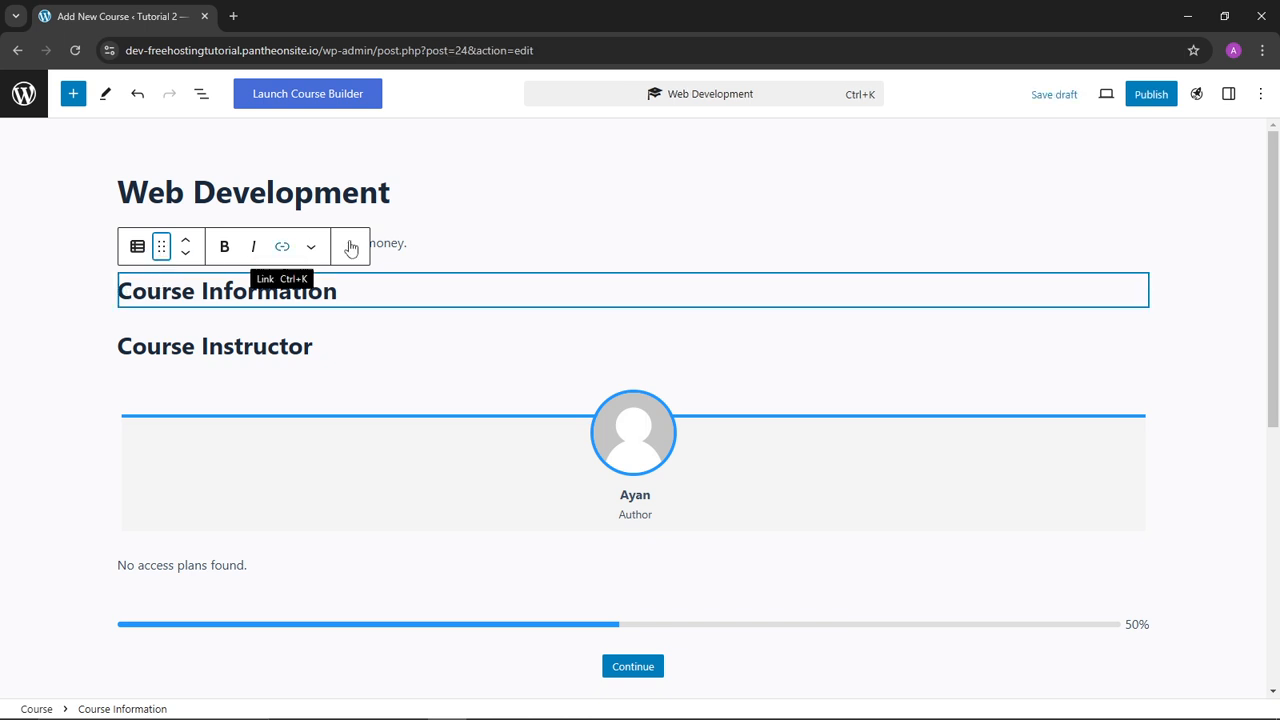
left_click(397, 243)
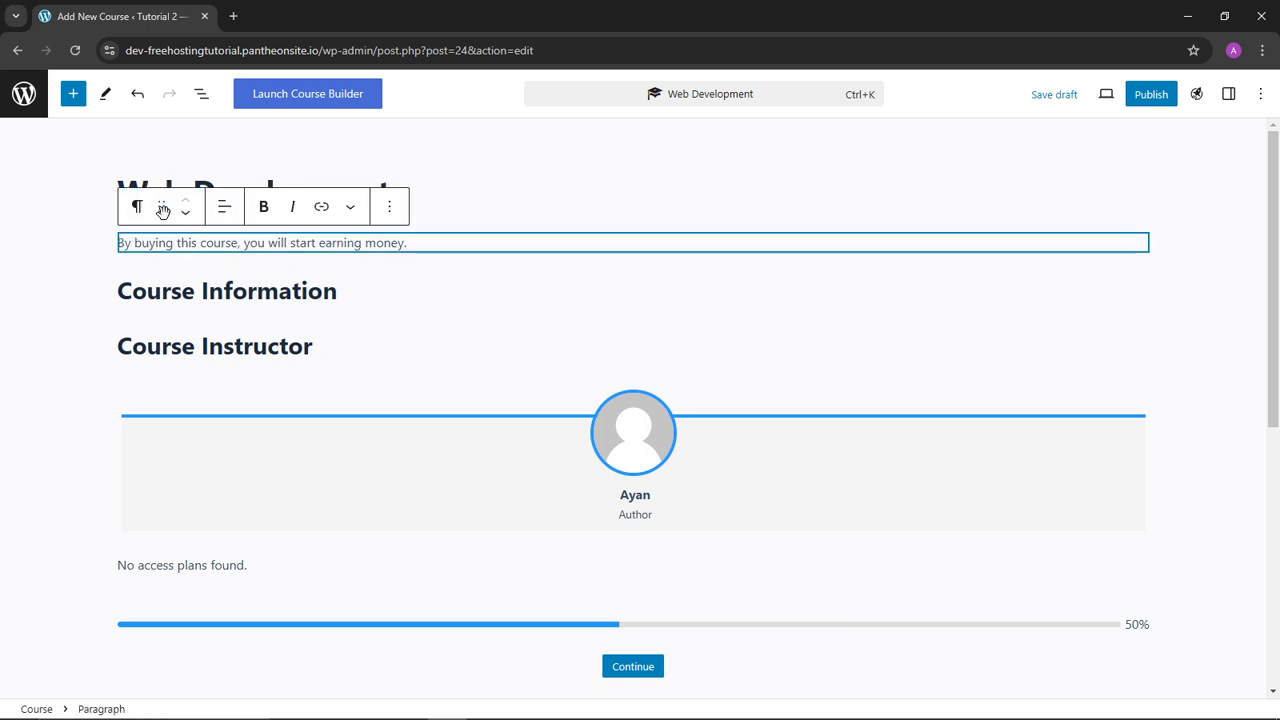
Insert an empty Paragraph block between the Course Information and Course Instructor sections.
left_click(420, 192)
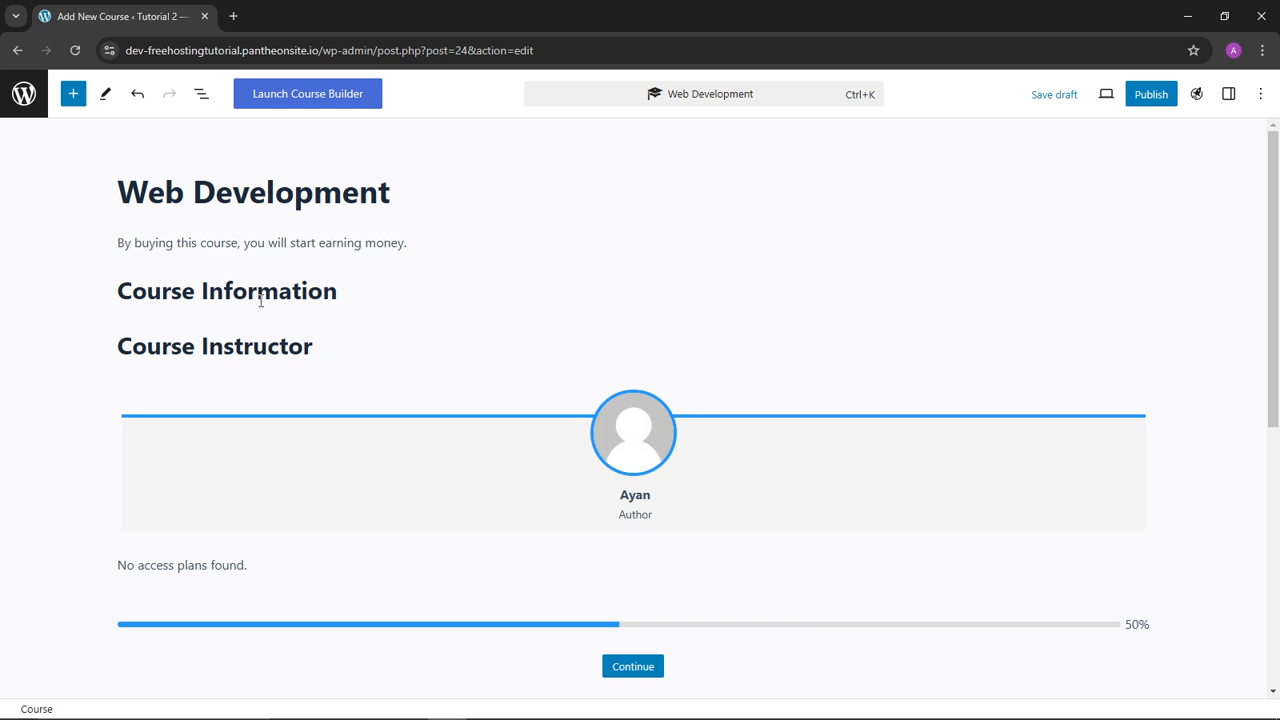
mouse_move(286, 321)
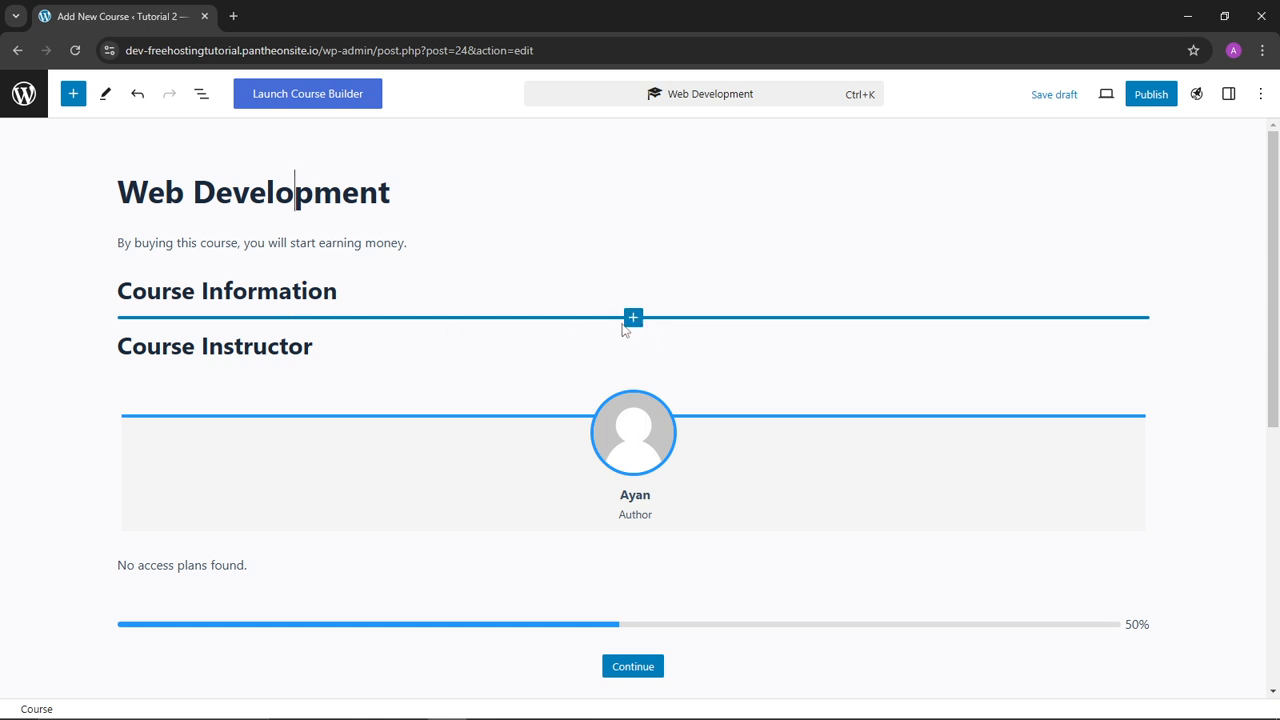
left_click(285, 294)
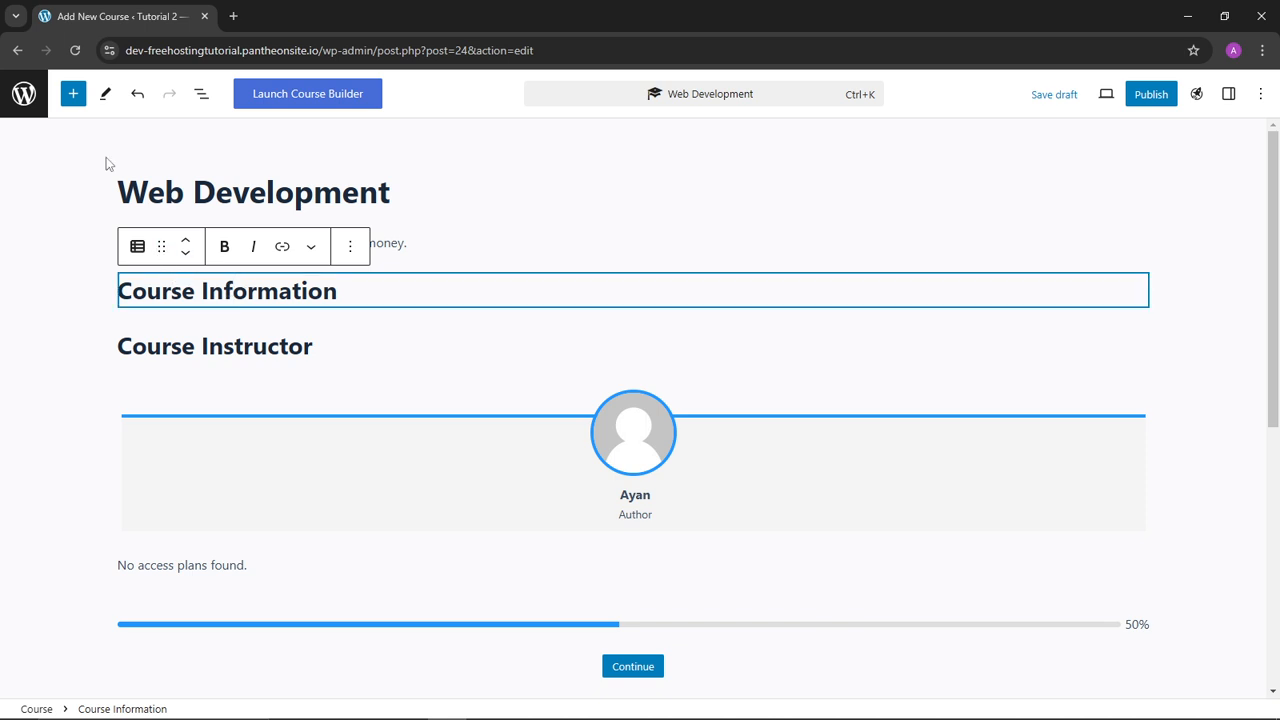
left_click(73, 94)
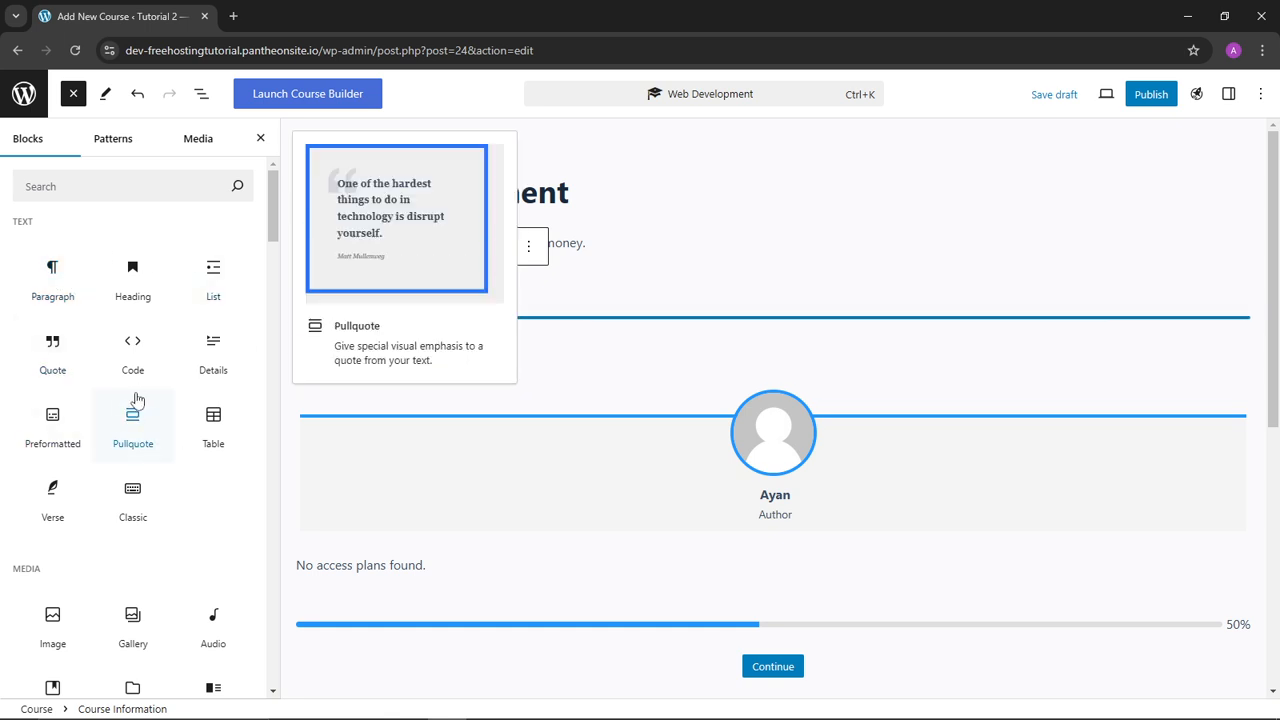
left_click_drag(52, 277, 515, 320)
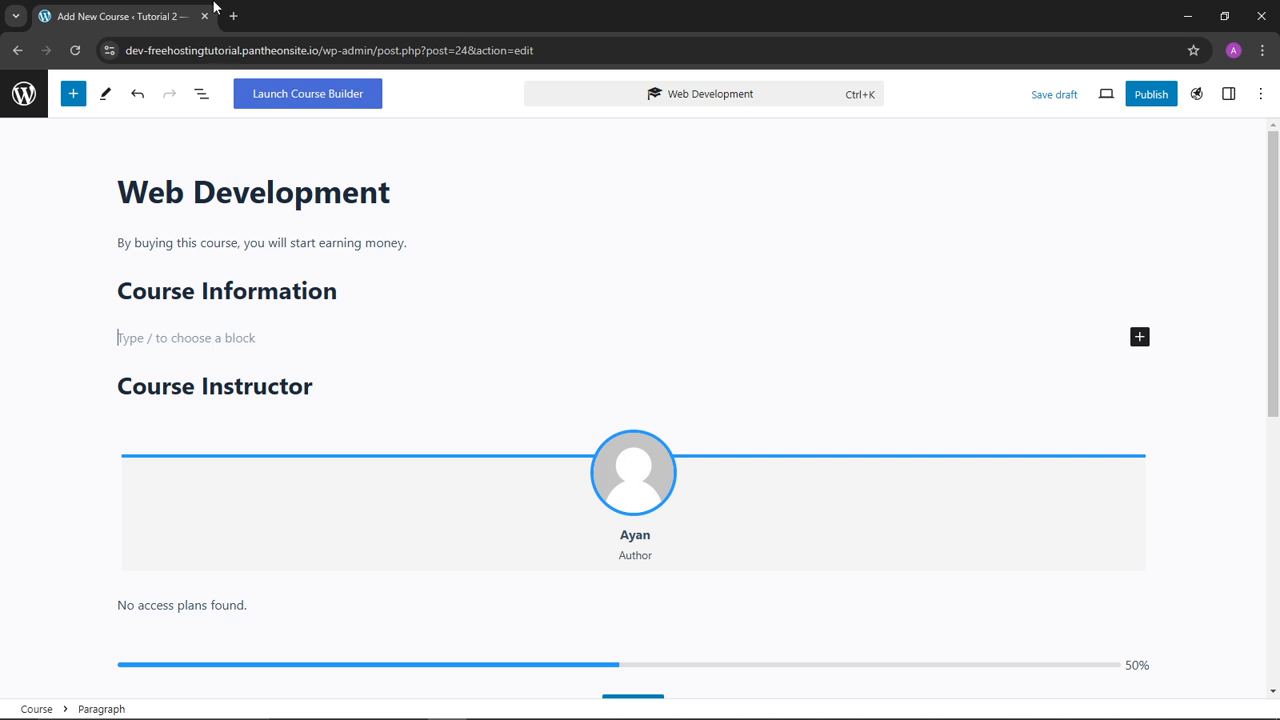
Switch to Brave and open the Web Development course from the demo site's Courses page in a new tab.
mouse_move(471, 718)
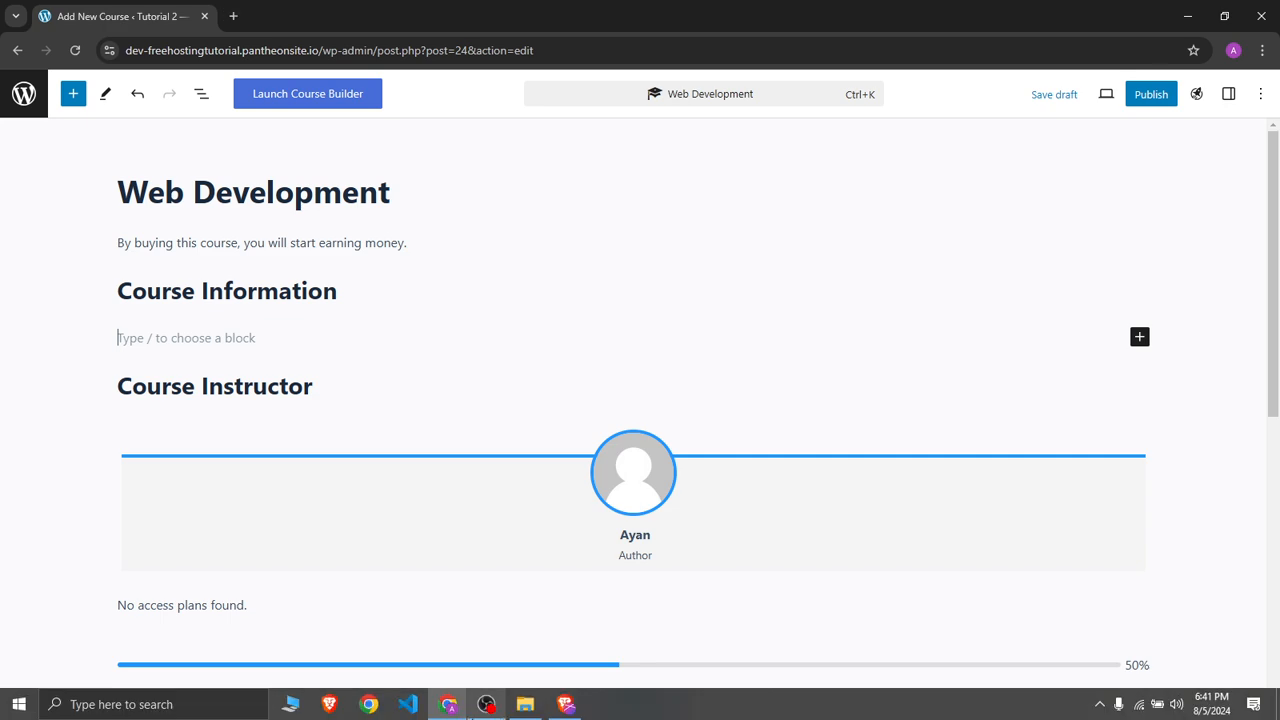
left_click(566, 704)
left_click(290, 15)
scroll(397, 183, "up", 3)
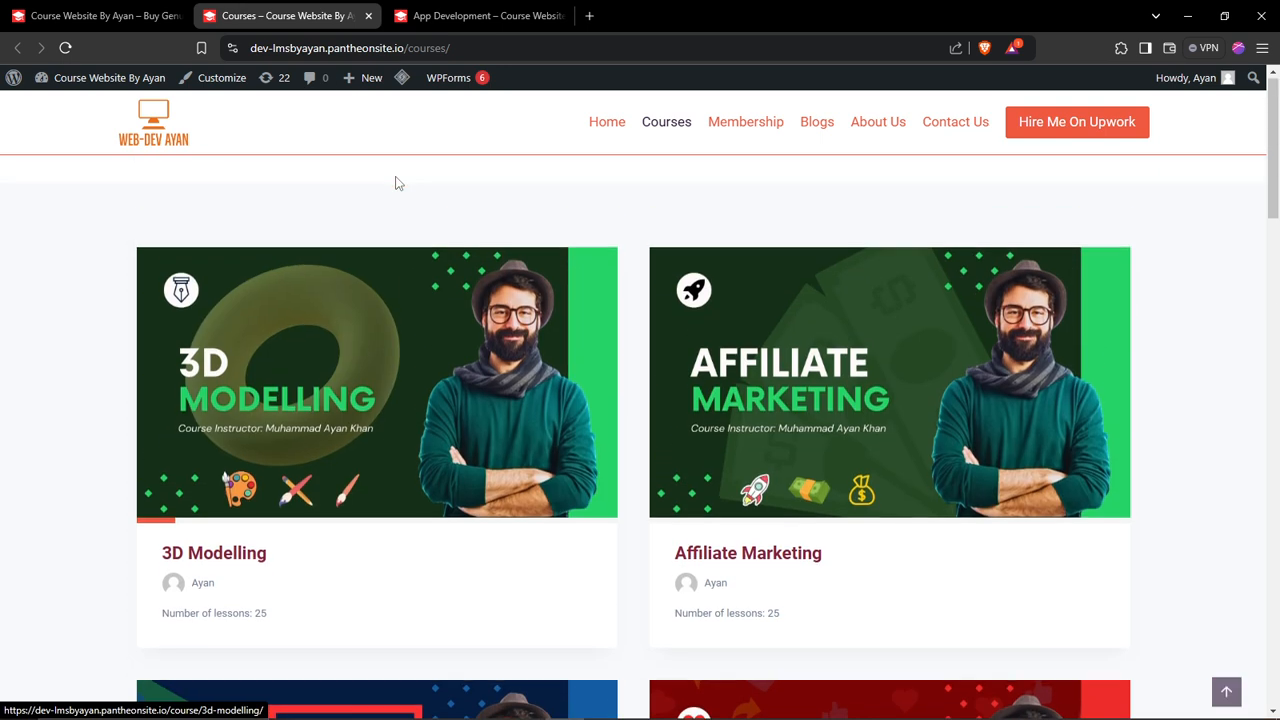
scroll(397, 183, "down", 8)
scroll(397, 183, "down", 6)
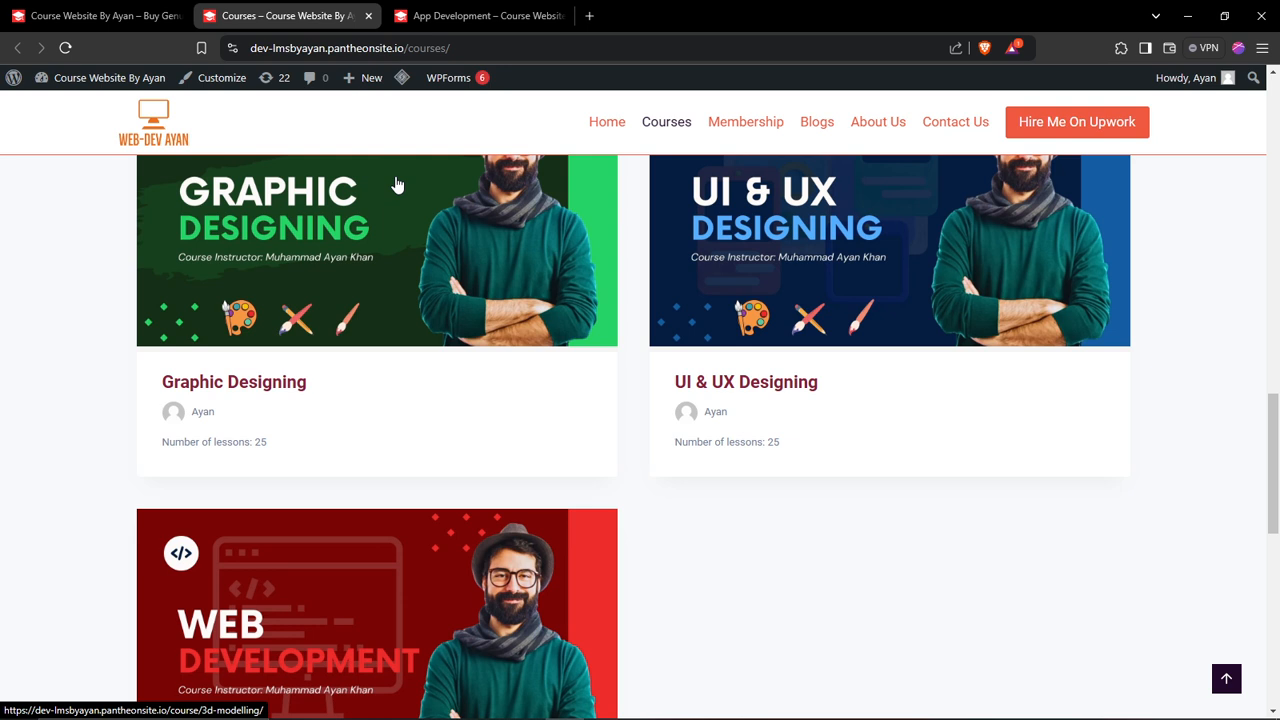
scroll(414, 586, "down", 2)
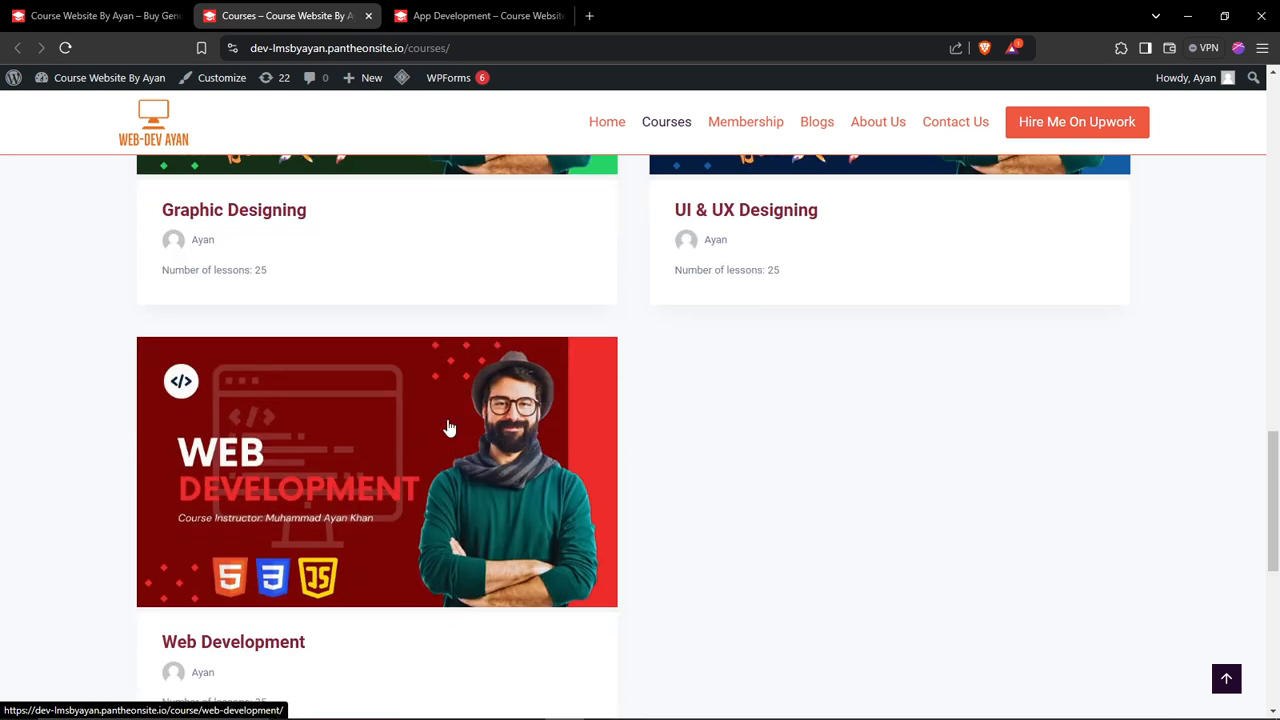
middle_click(449, 428)
left_click(475, 12)
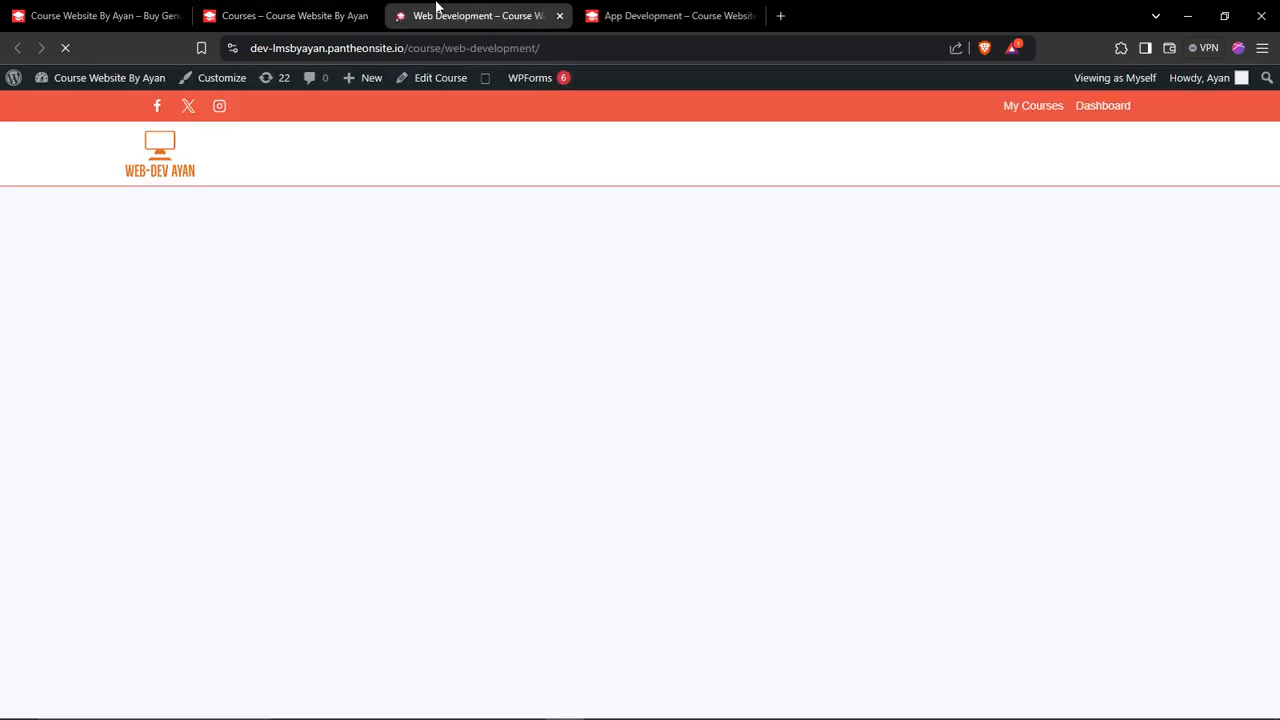
Copy the demo's Course Information text, from the "Welcome to the Ultimate WordPress Mastery Course" paragraph through the bold closing sentence above Course Instructor.
scroll(365, 293, "down", 2)
scroll(365, 293, "up", 2)
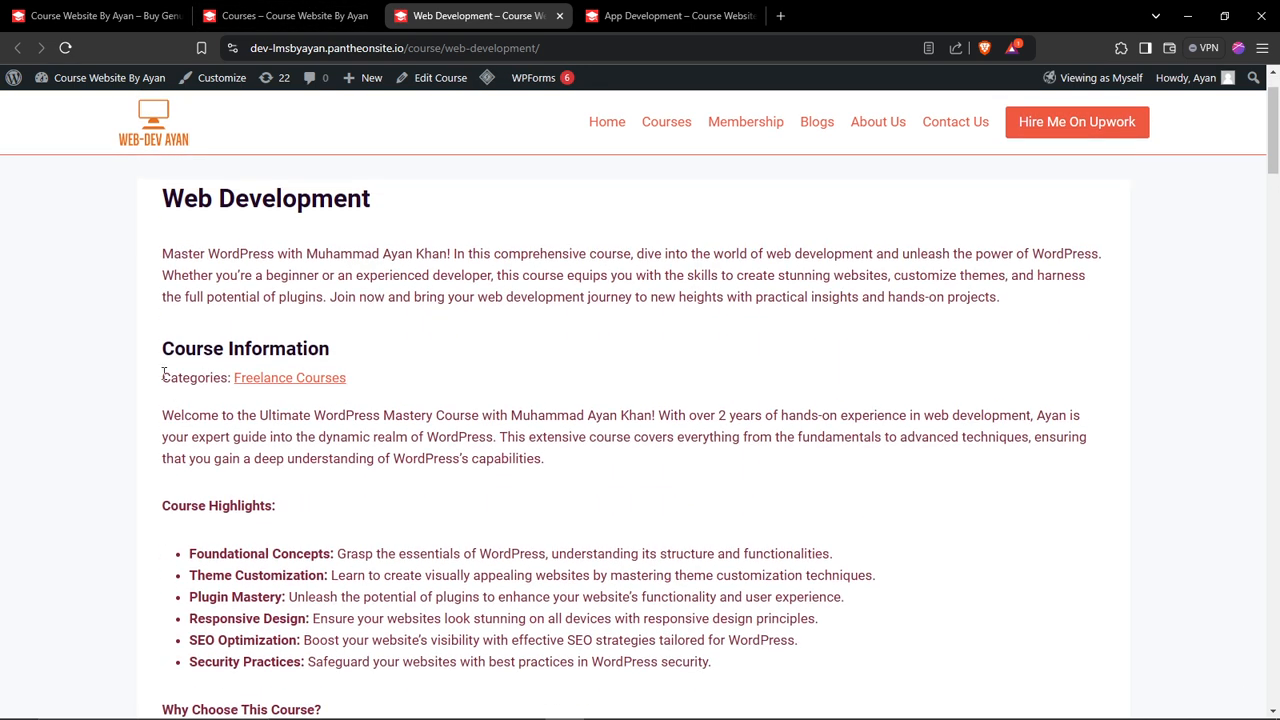
left_click_drag(163, 412, 1062, 476)
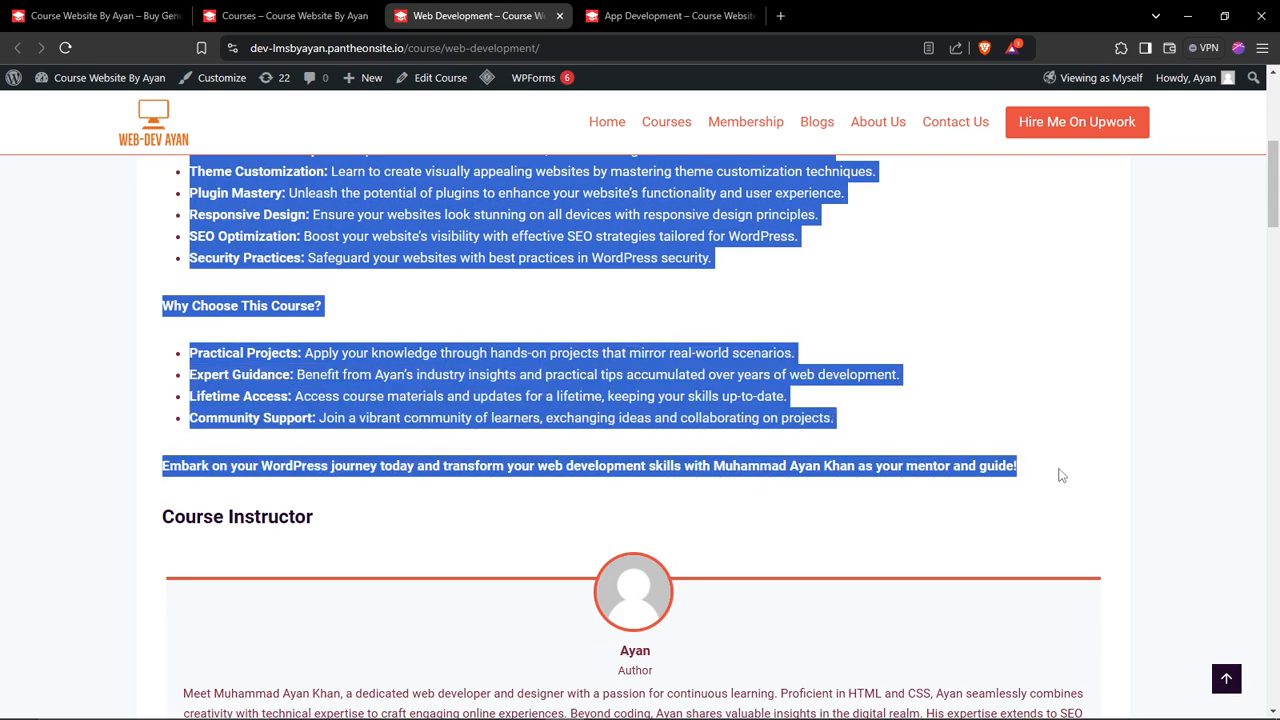
left_click(576, 420)
scroll(576, 420, "up", 3)
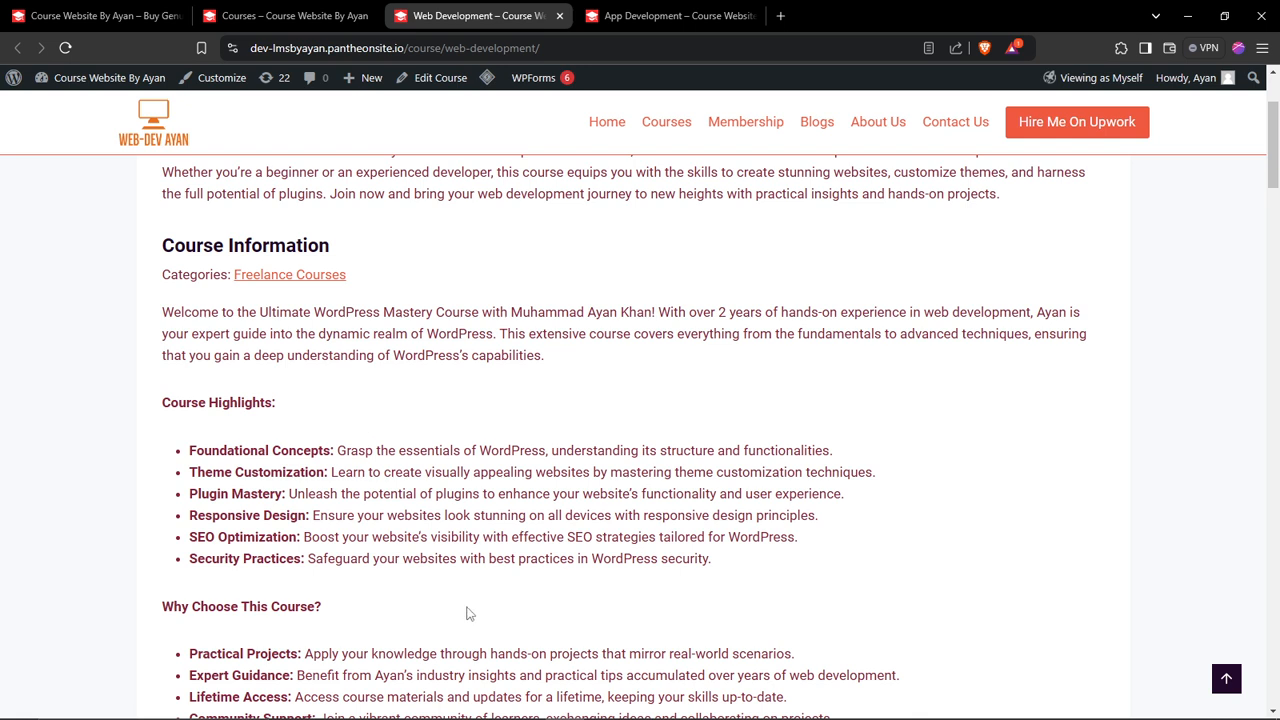
Switch back to Chrome and paste the copied course text into the empty paragraph below Course Information.
left_click(449, 706)
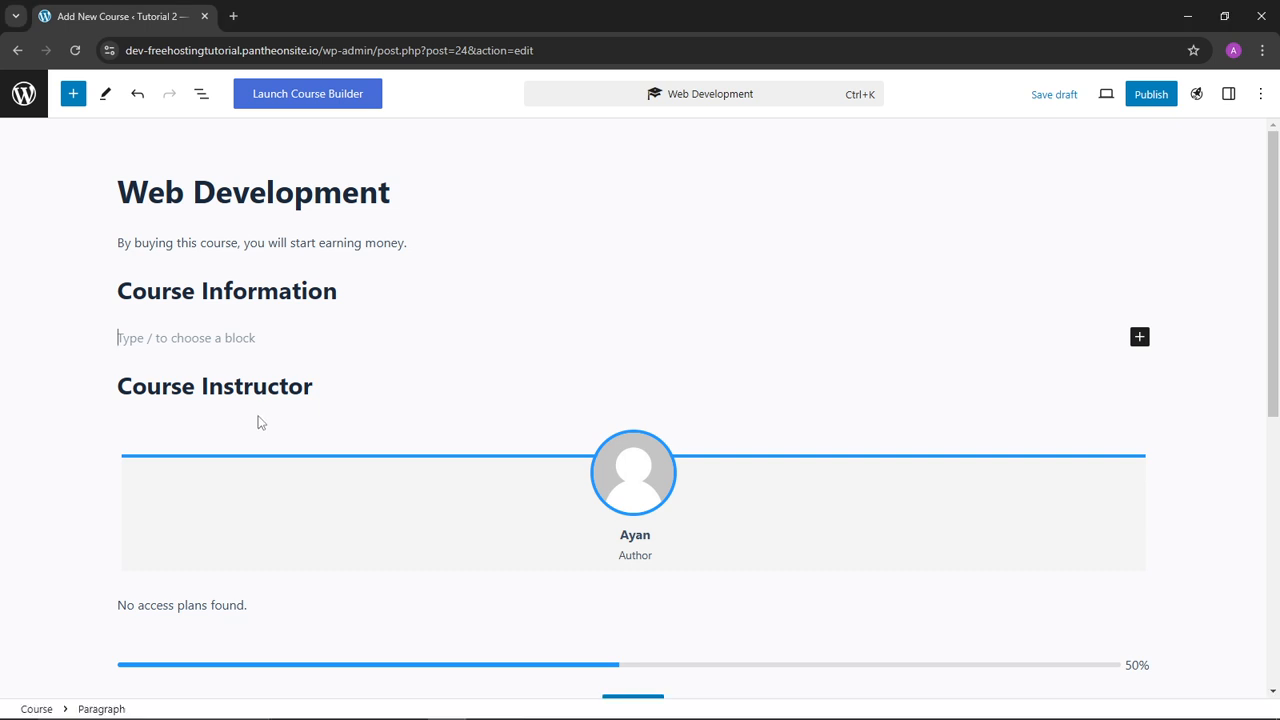
right_click(227, 337)
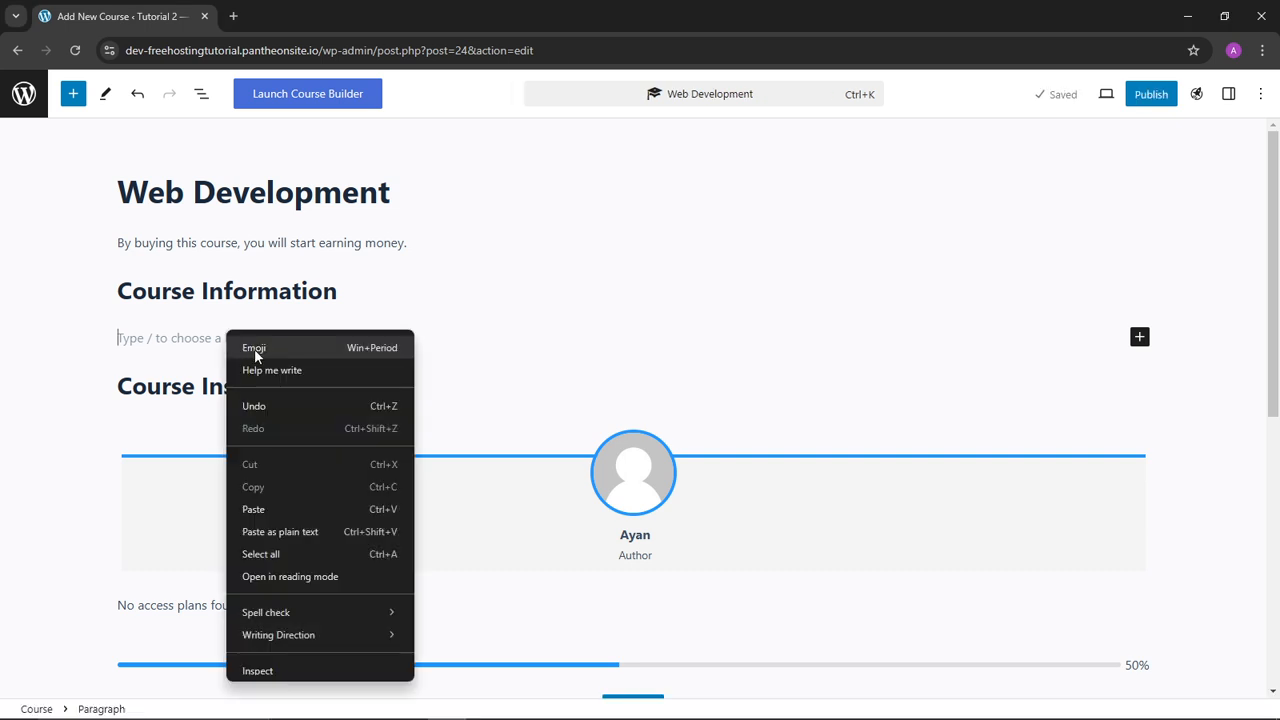
left_click(257, 509)
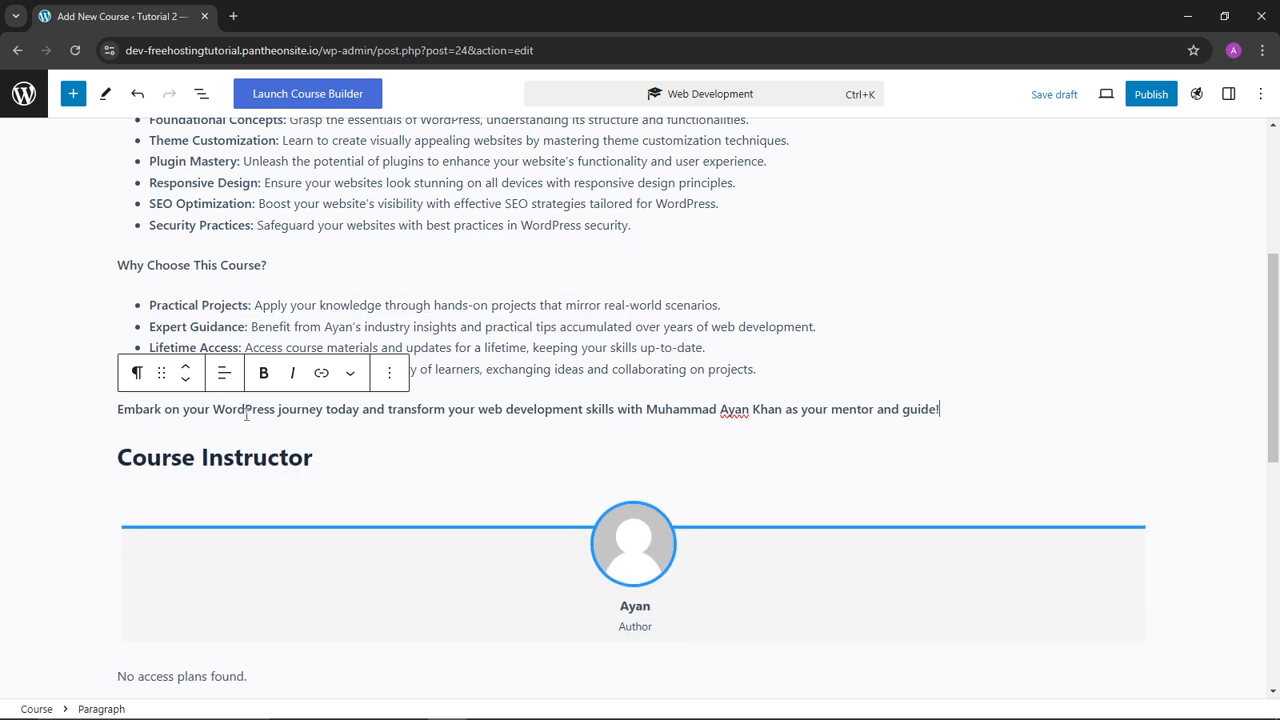
scroll(430, 365, "up", 3)
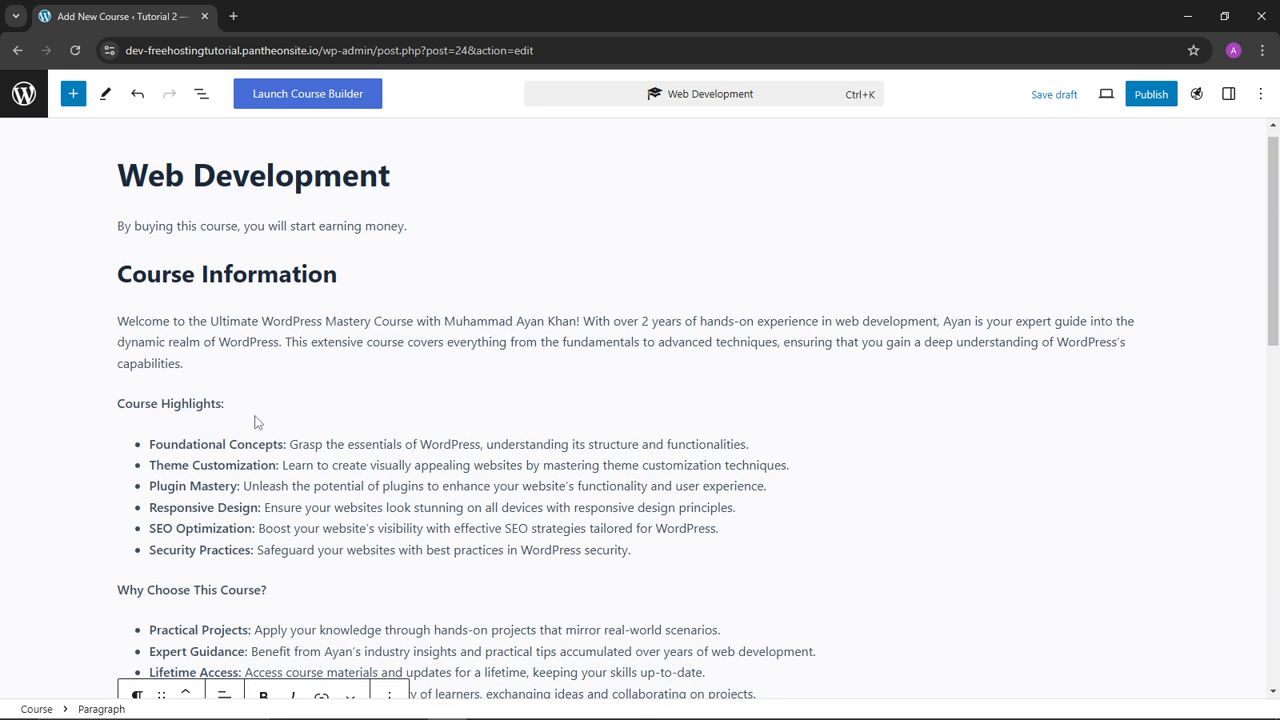
Examine the pasted welcome paragraph, Course Highlights heading and bullet list as separate blocks.
left_click(253, 423)
scroll(253, 423, "down", 4)
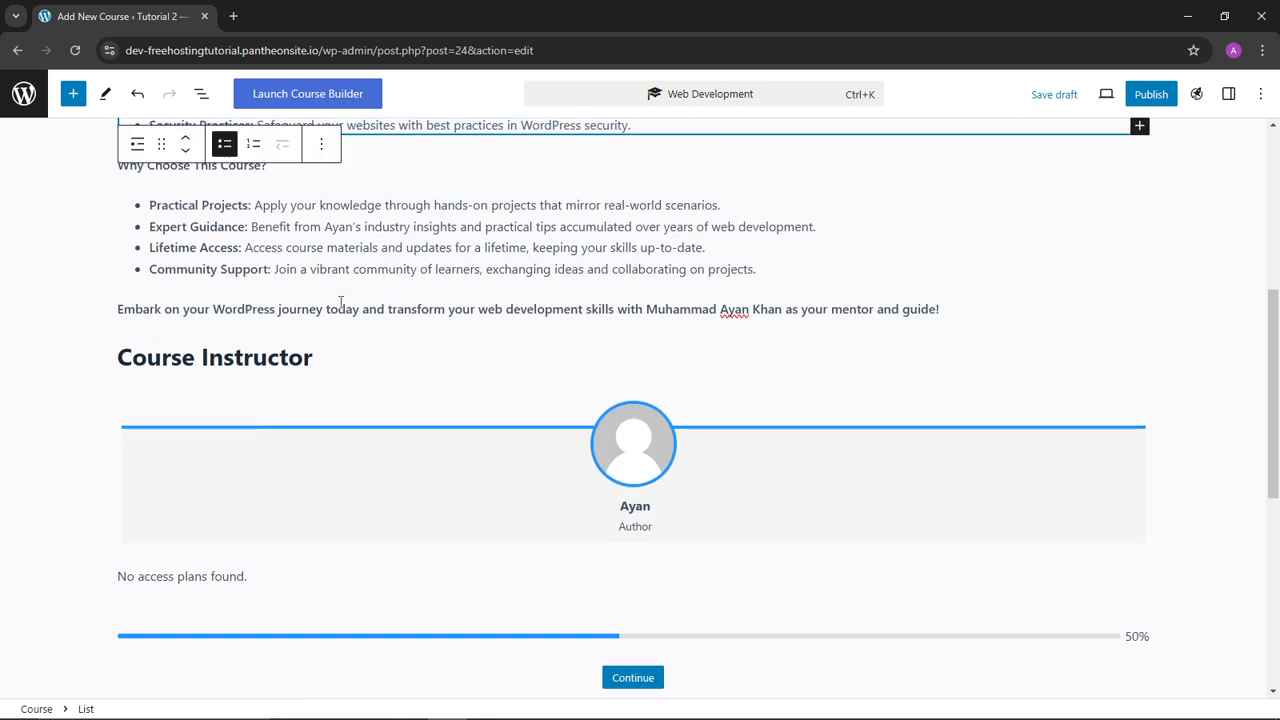
scroll(340, 303, "up", 4)
left_click(367, 300)
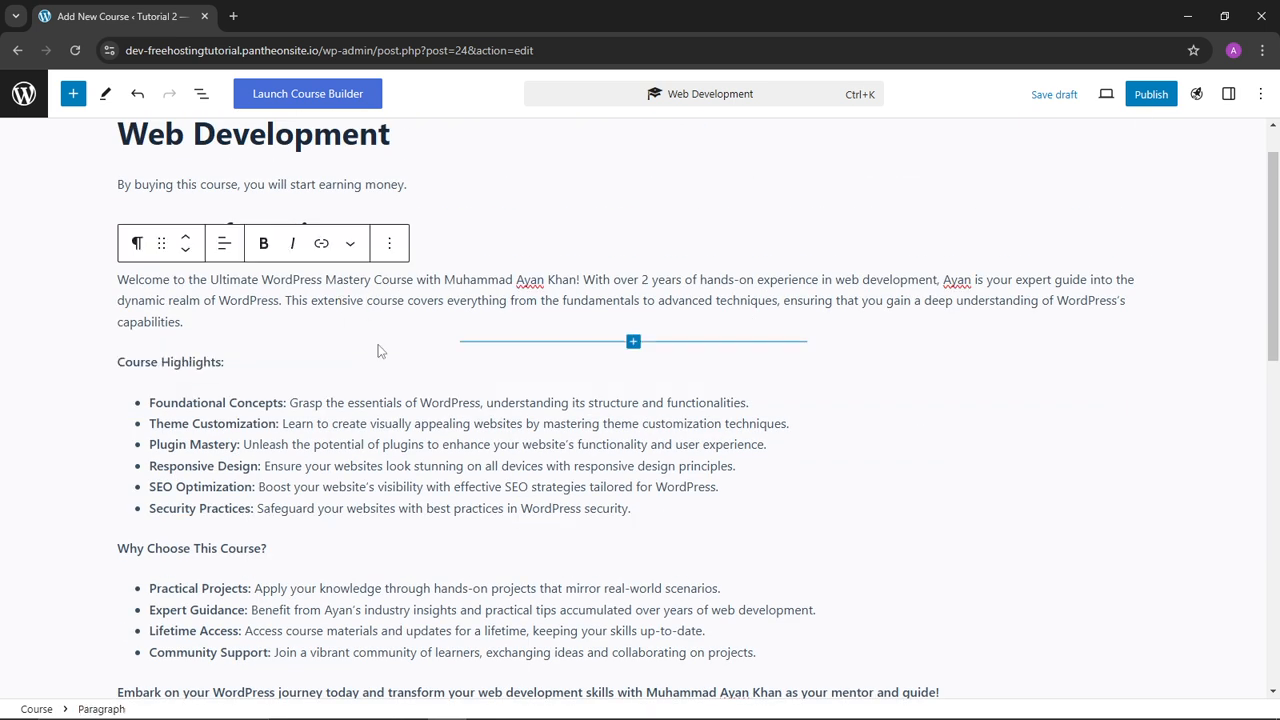
left_click(190, 362)
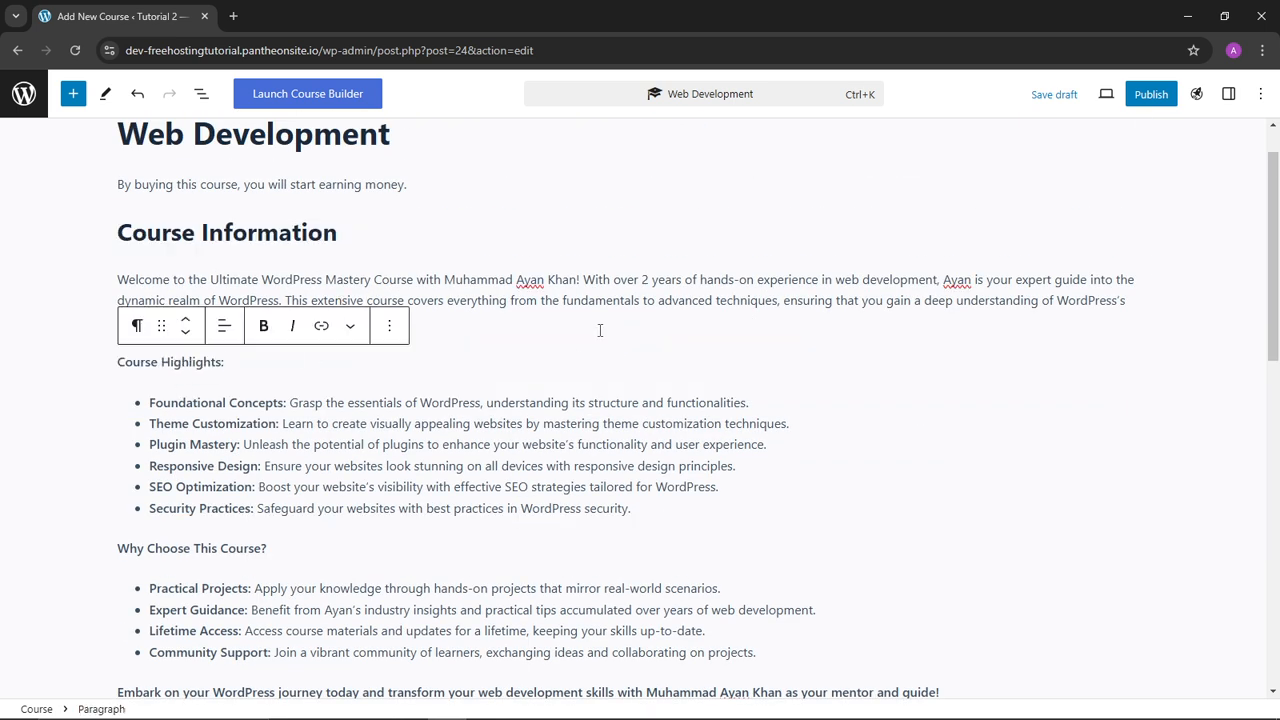
left_click(597, 291)
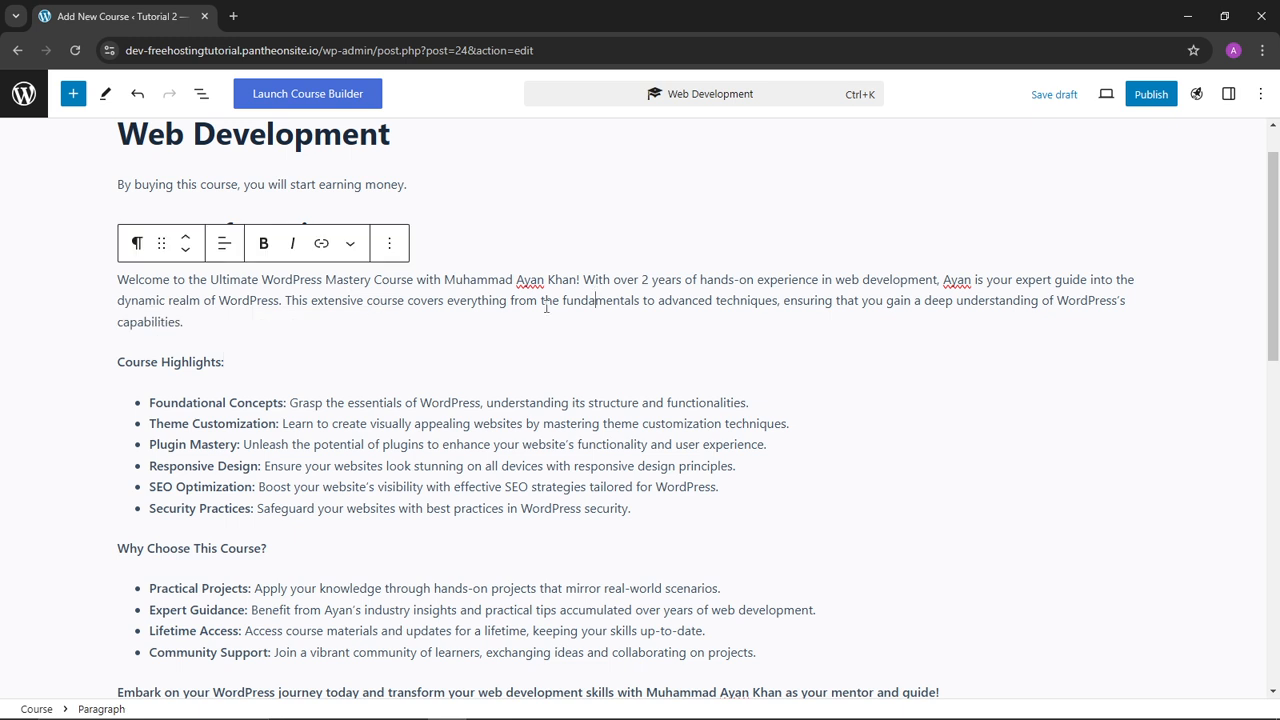
left_click_drag(118, 280, 183, 322)
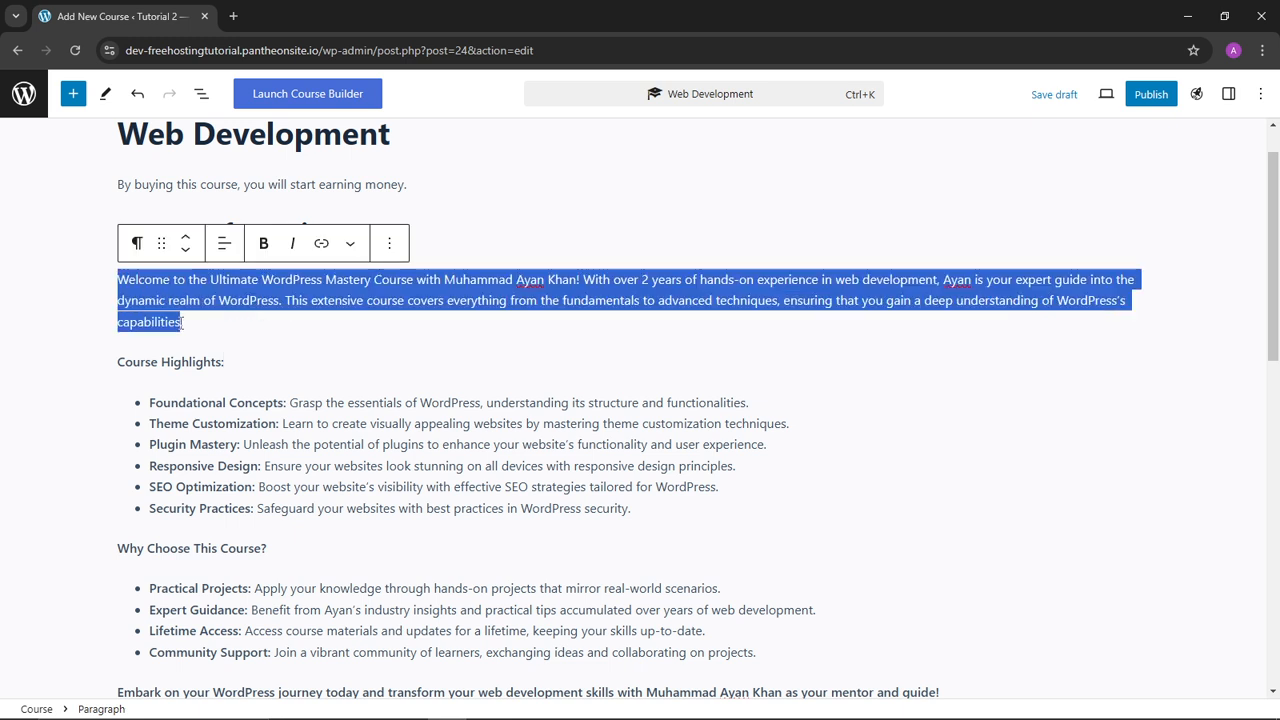
left_click(193, 321)
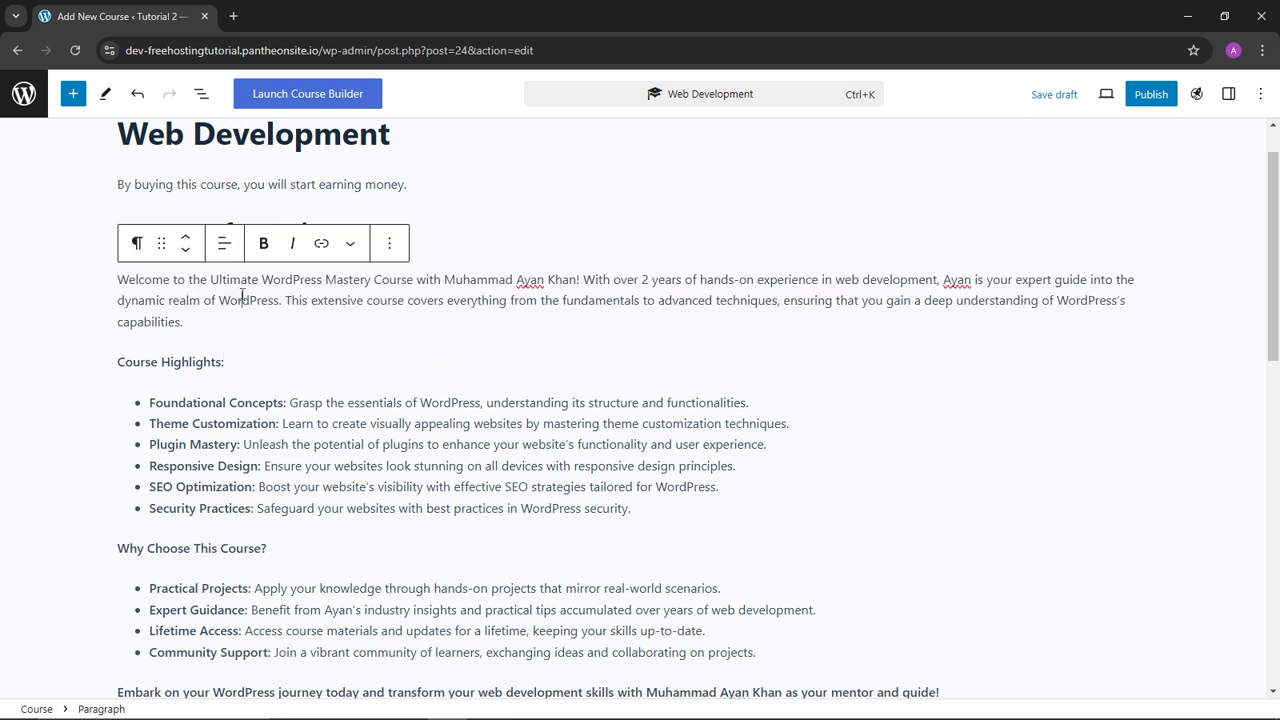
Insert an empty Paragraph block above Course Highlights and delete it again.
left_click(73, 93)
left_click_drag(52, 272, 621, 348)
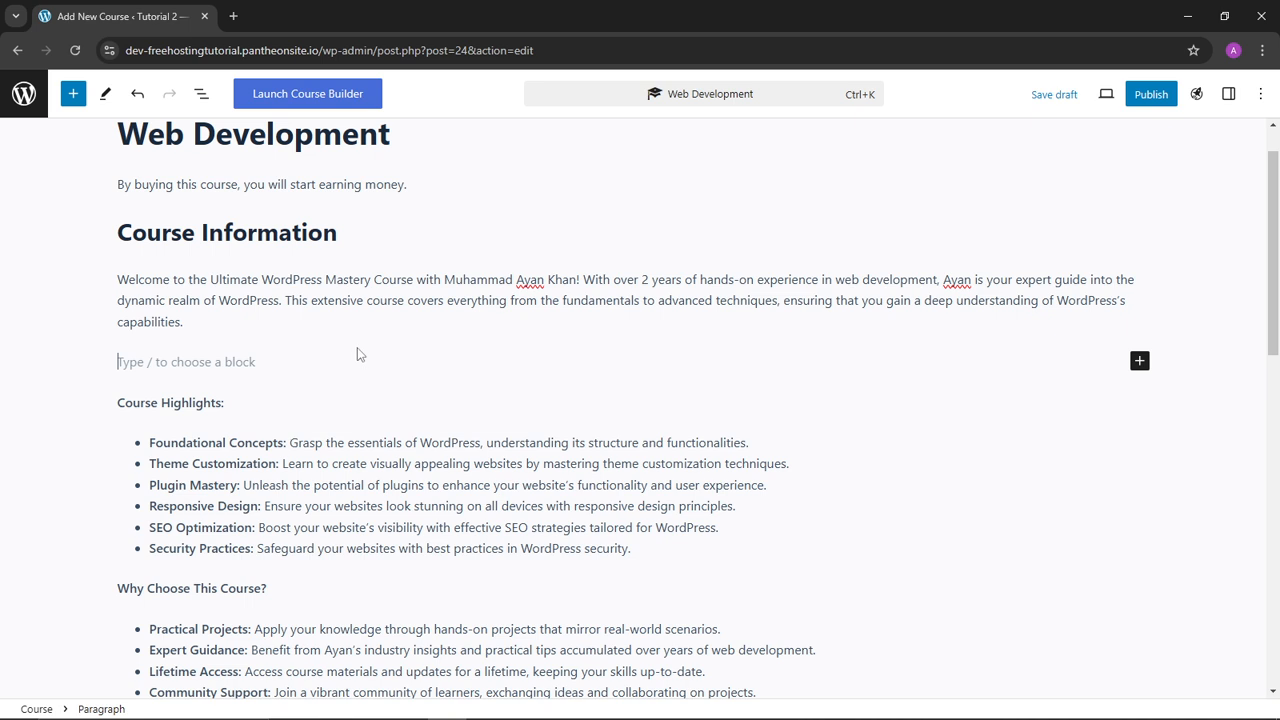
key("BackSpace")
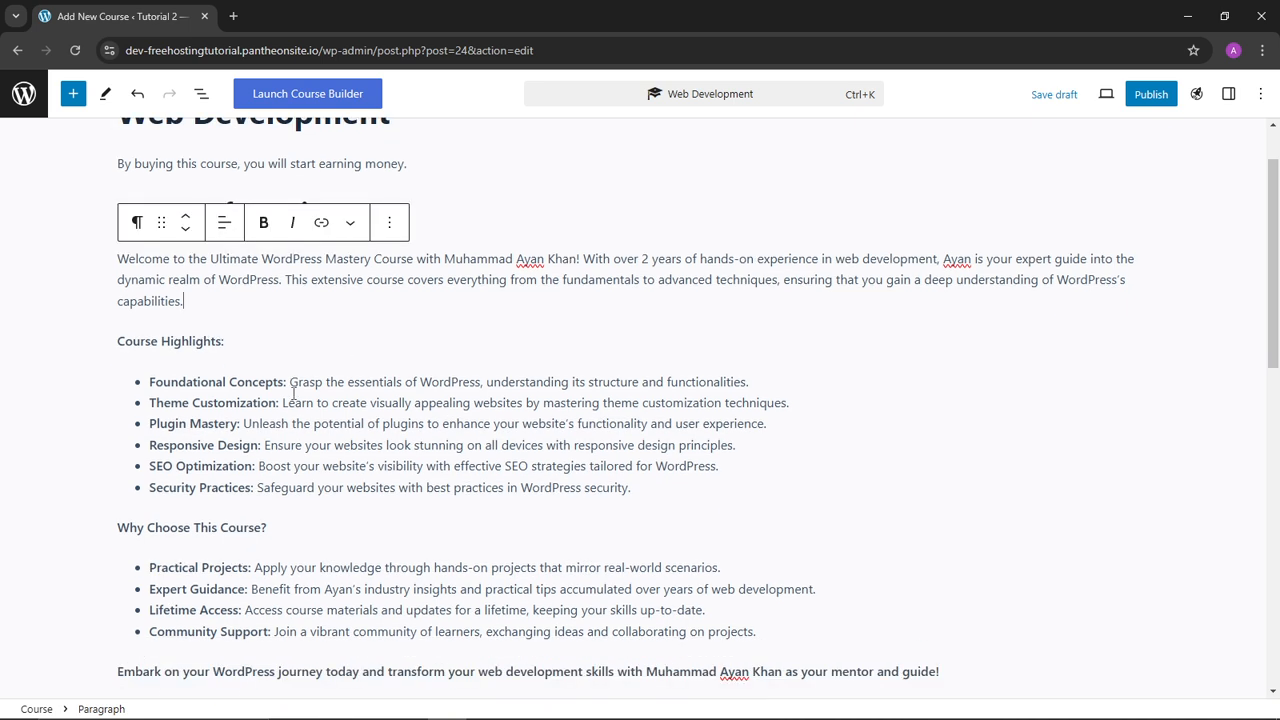
Try to place a Paragraph block in the Course Instructor section.
scroll(293, 393, "down", 5)
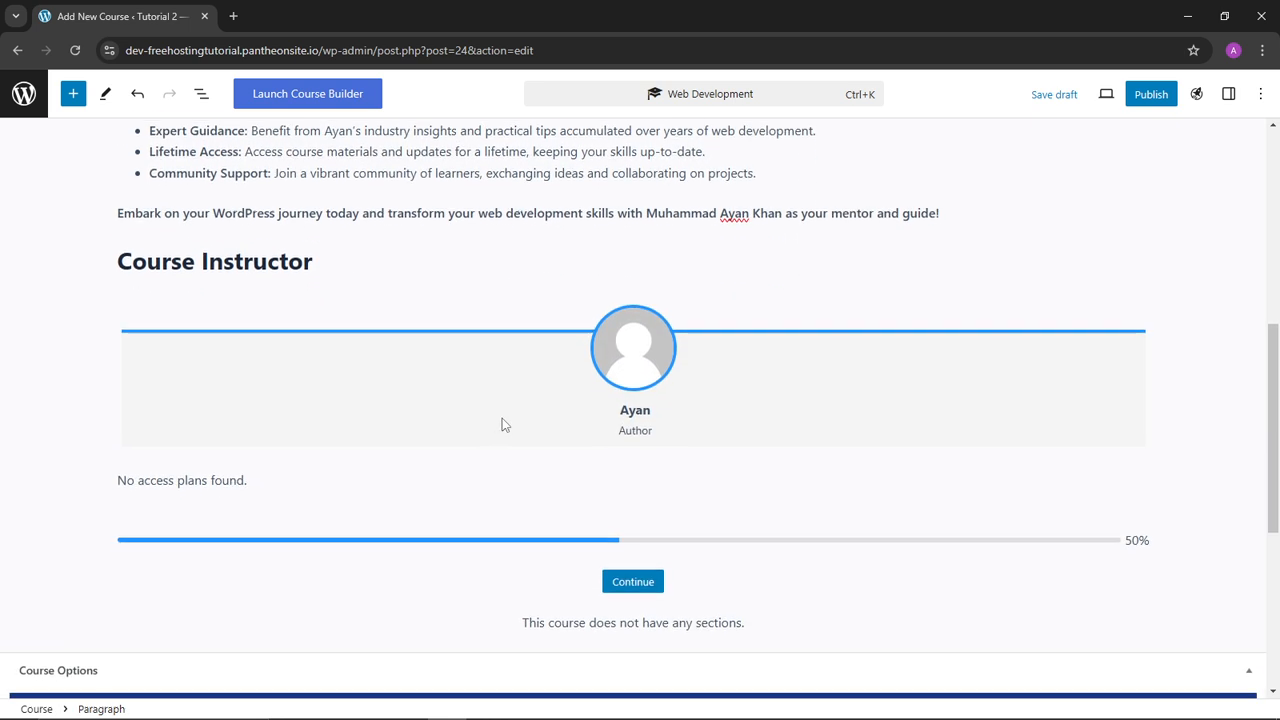
scroll(502, 421, "up", 3)
scroll(503, 424, "up", 2)
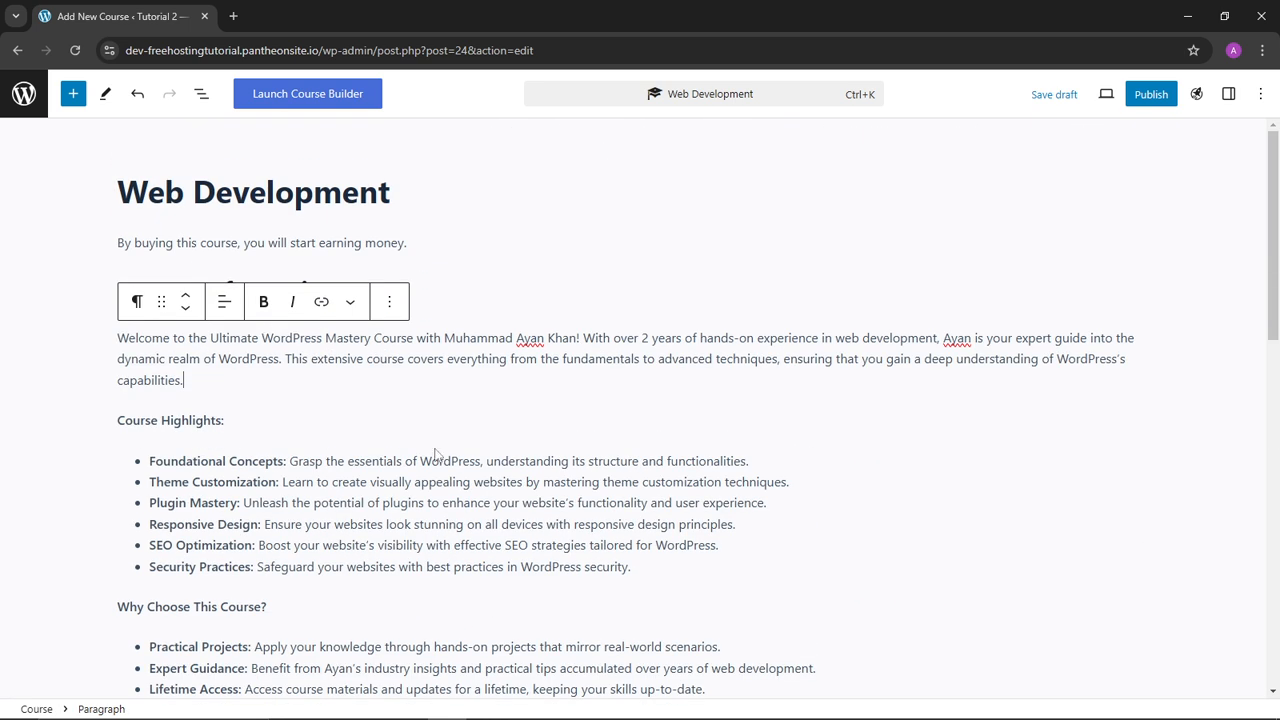
left_click(435, 455)
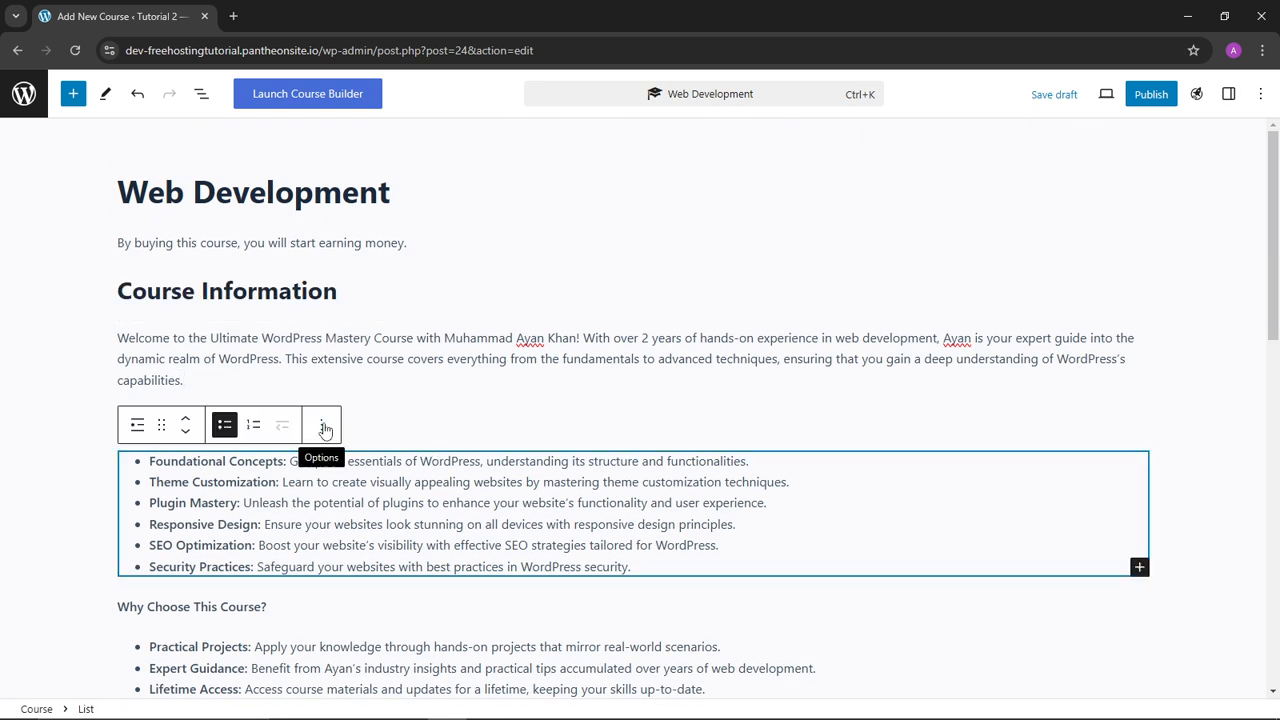
scroll(310, 470, "down", 4)
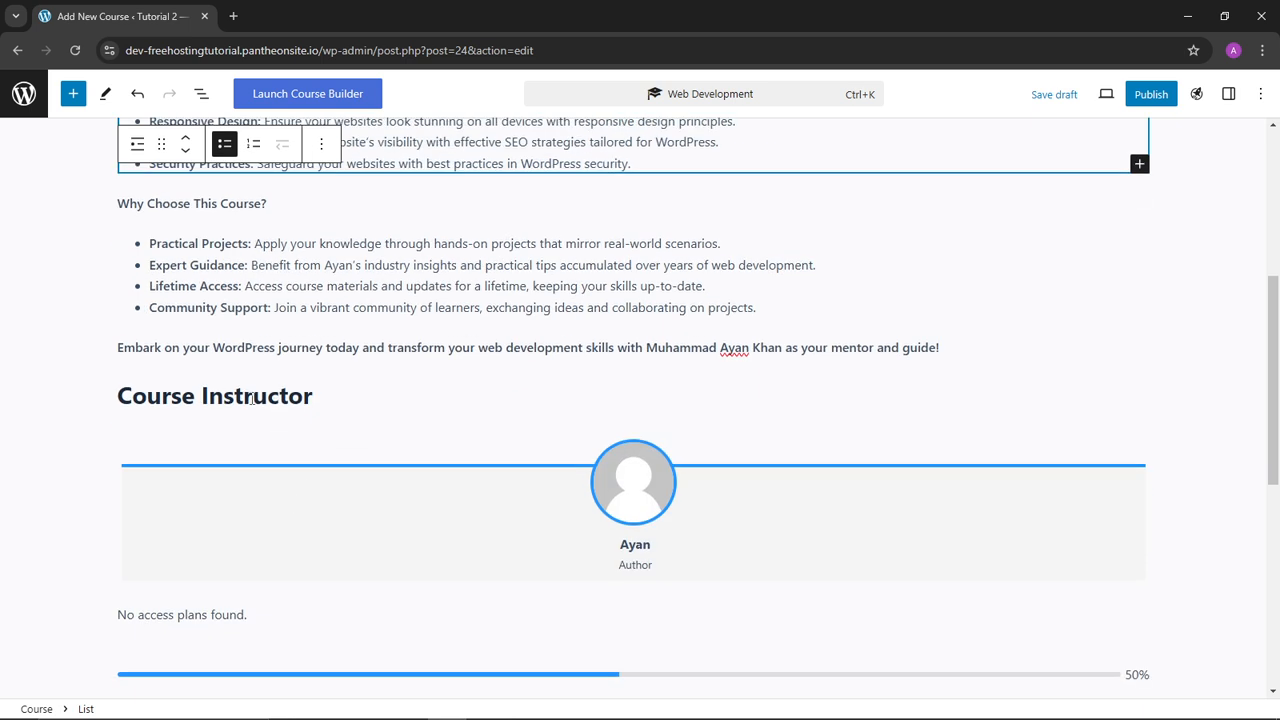
left_click(390, 406)
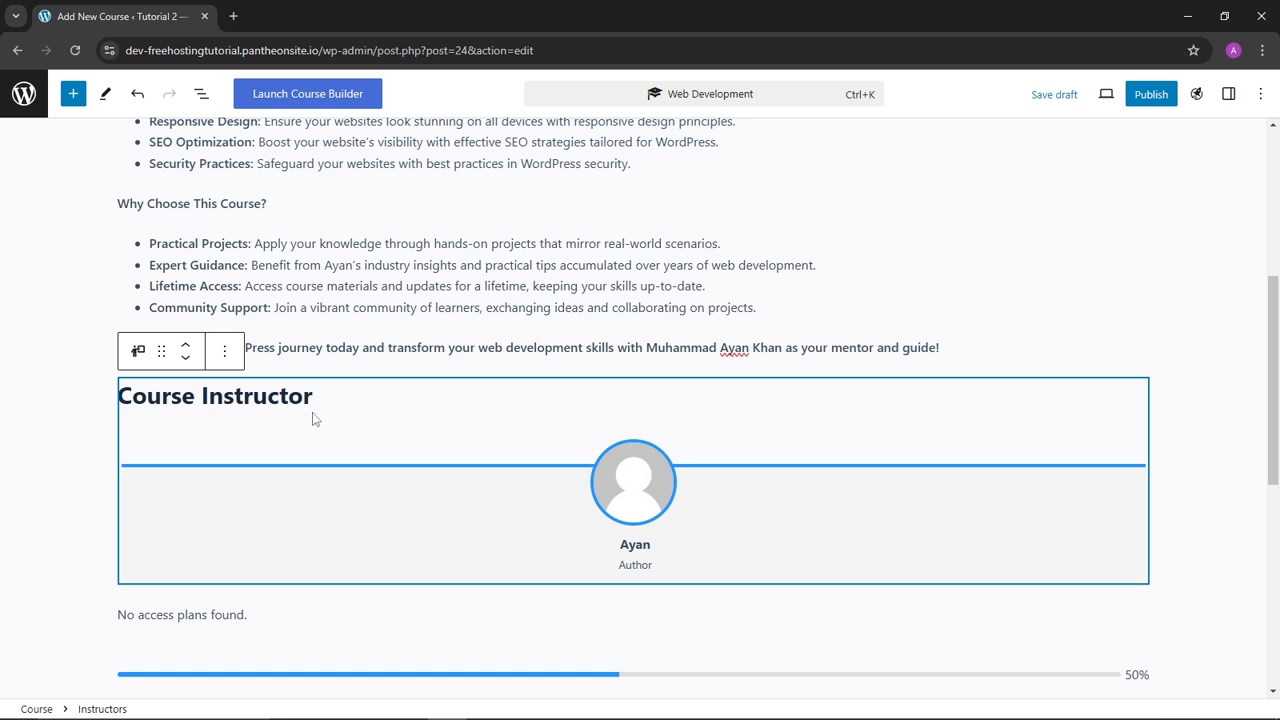
left_click(72, 94)
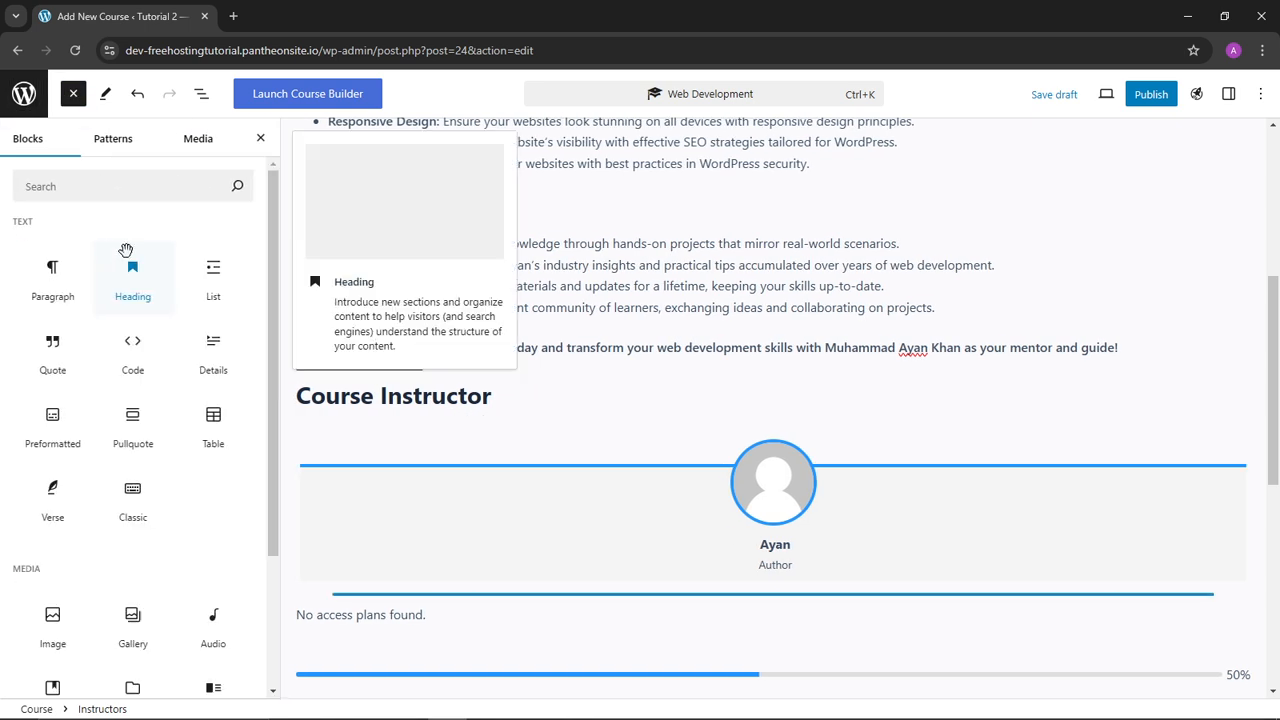
left_click_drag(52, 278, 12, 309)
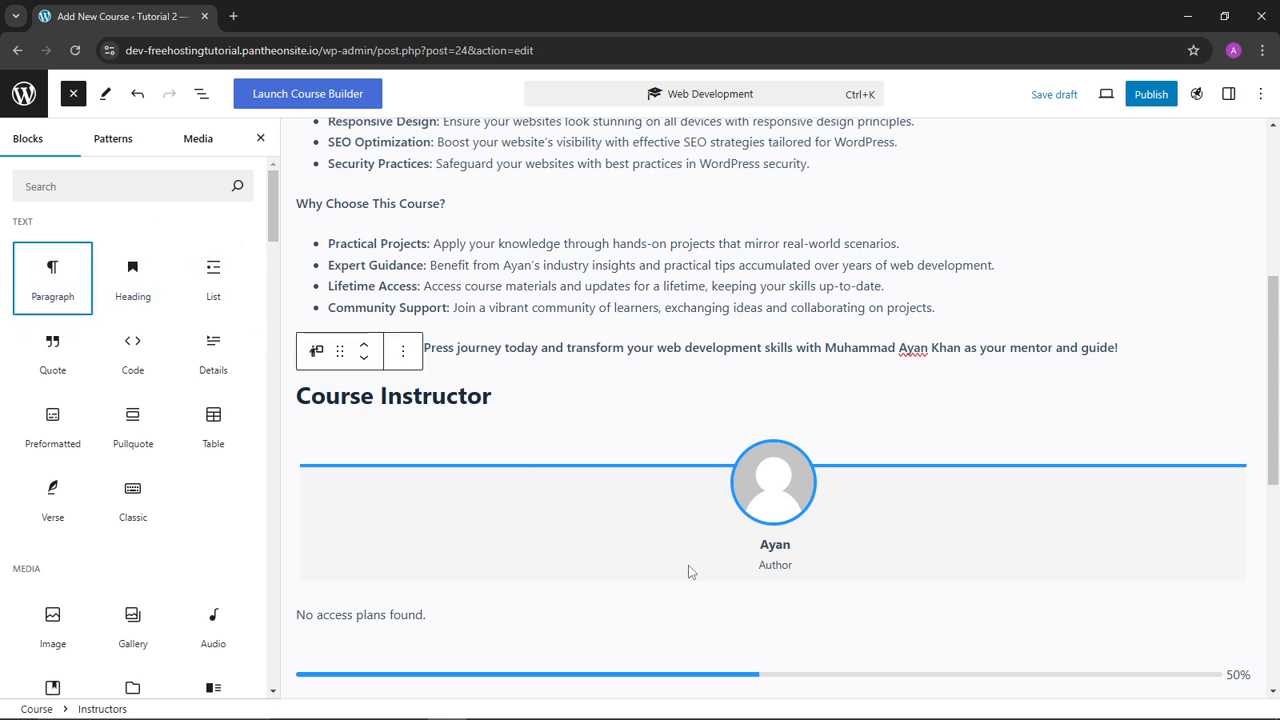
left_click(690, 572)
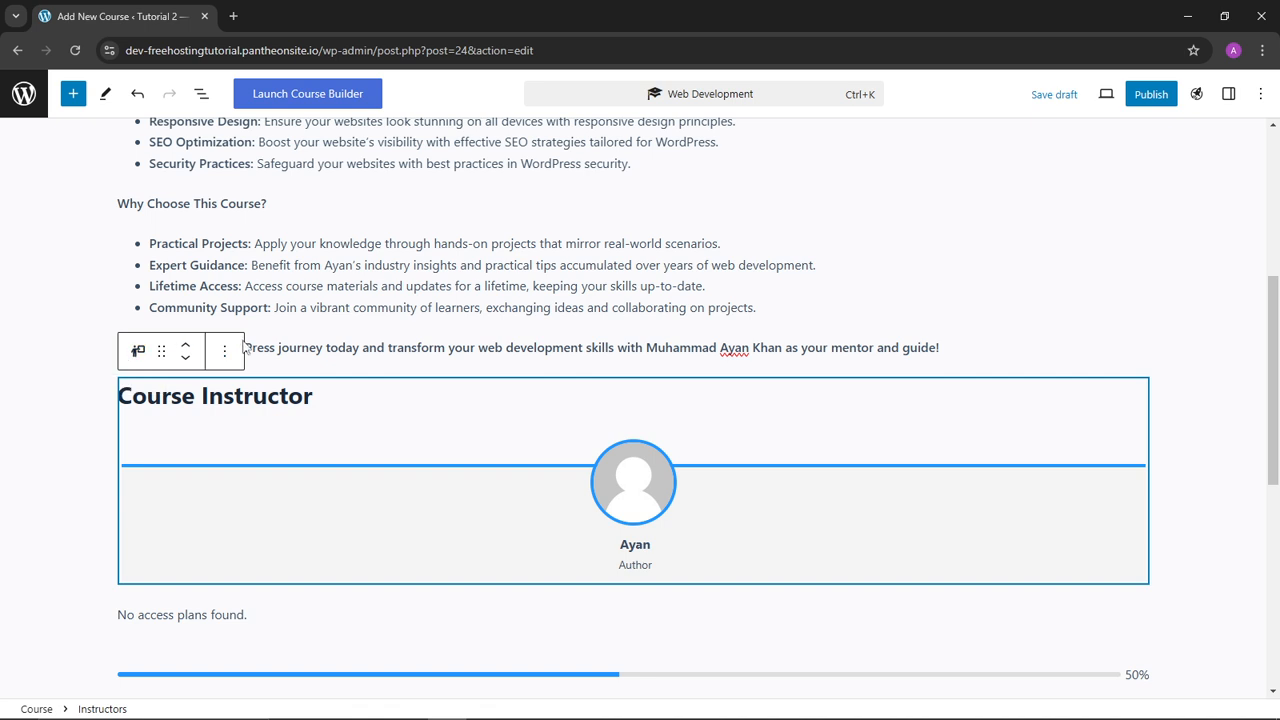
Delete the Course Instructor block from the course page and undo the deletion.
left_click(226, 353)
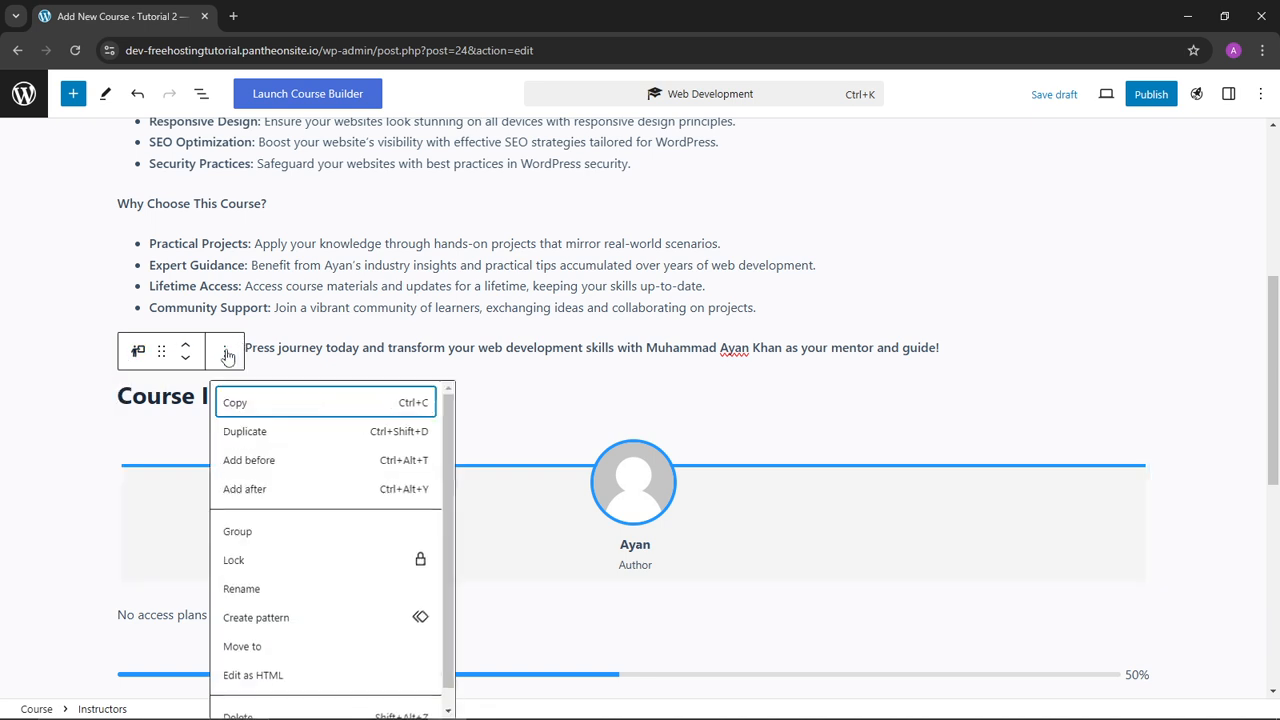
left_click(184, 448)
left_click(224, 350)
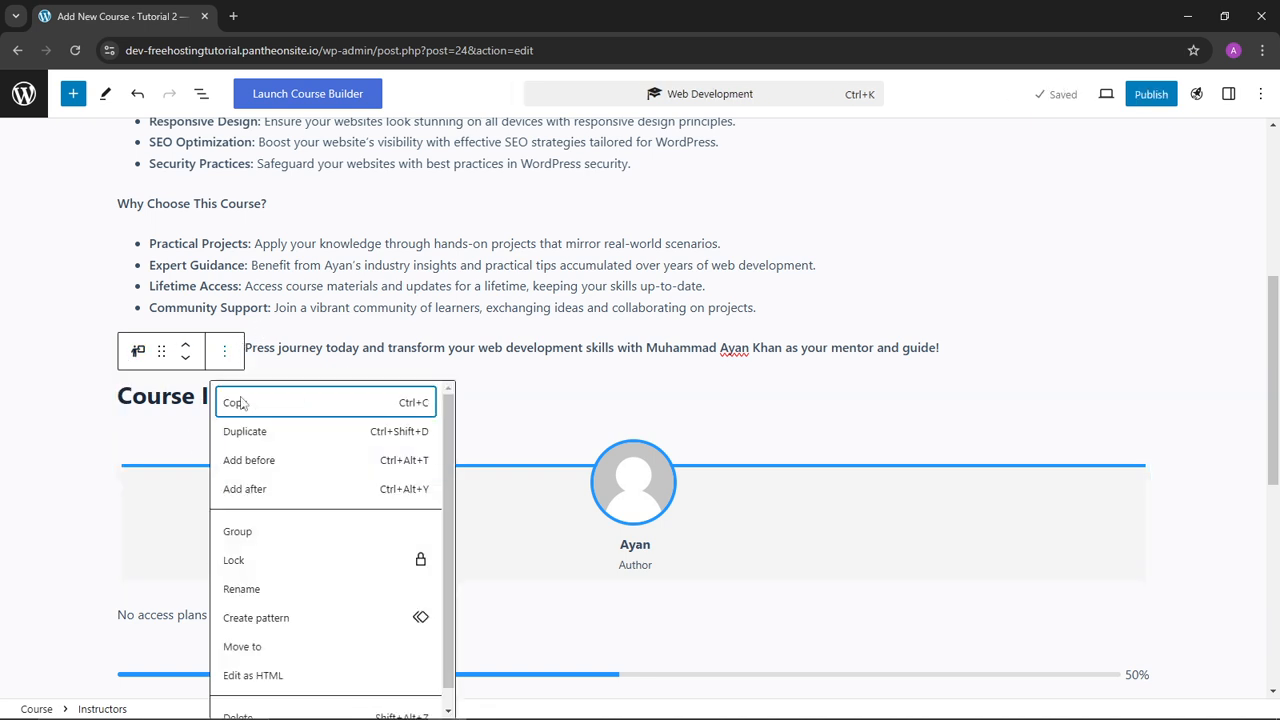
scroll(236, 541, "down", 1)
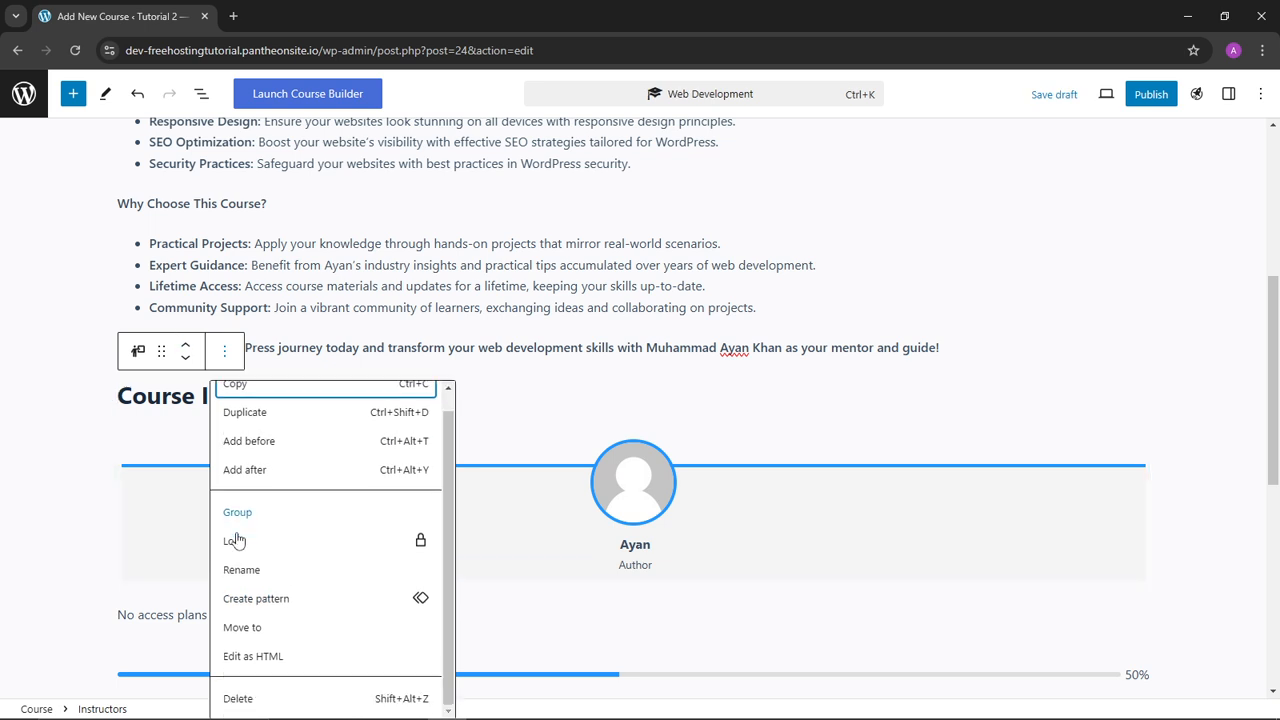
left_click(245, 700)
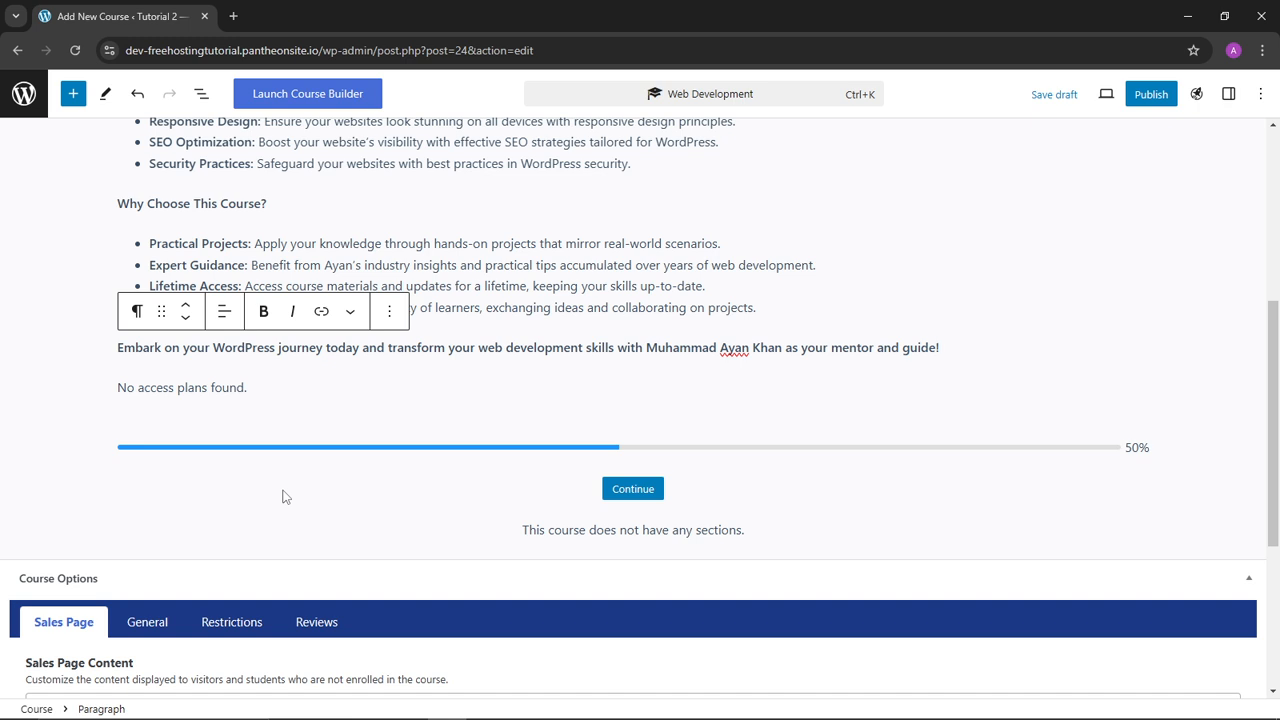
left_click(137, 93)
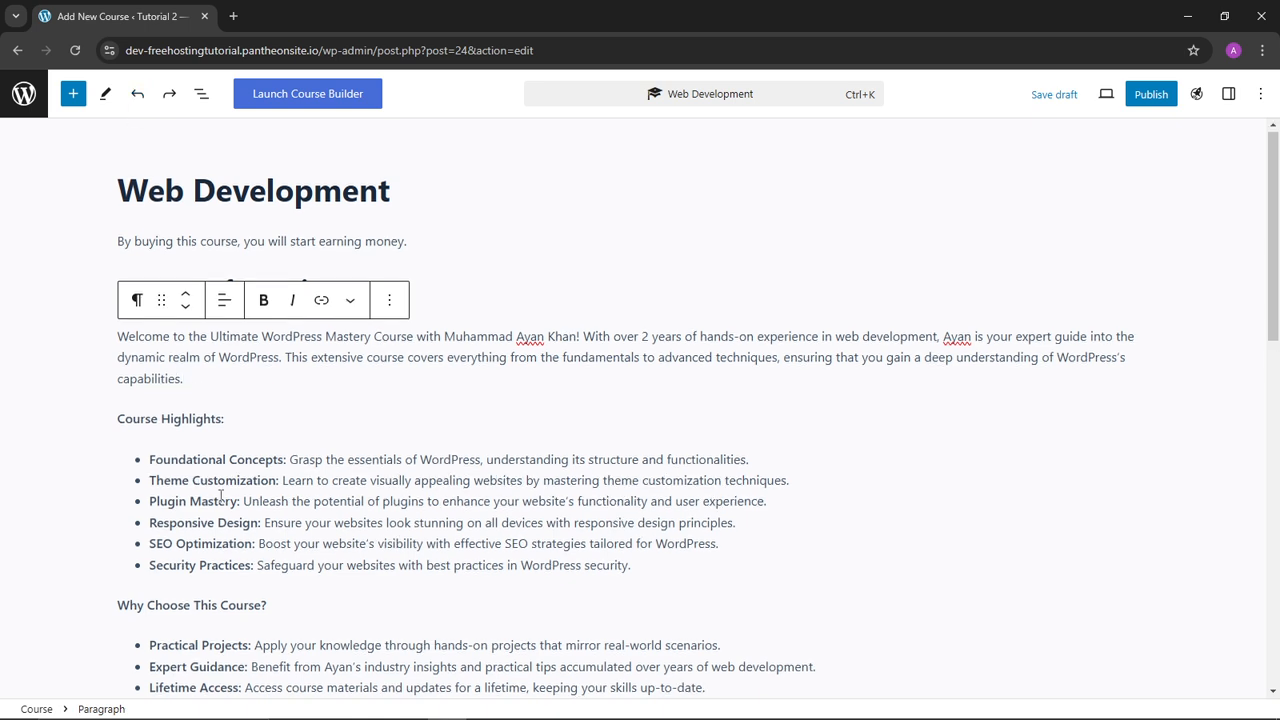
scroll(220, 495, "down", 4)
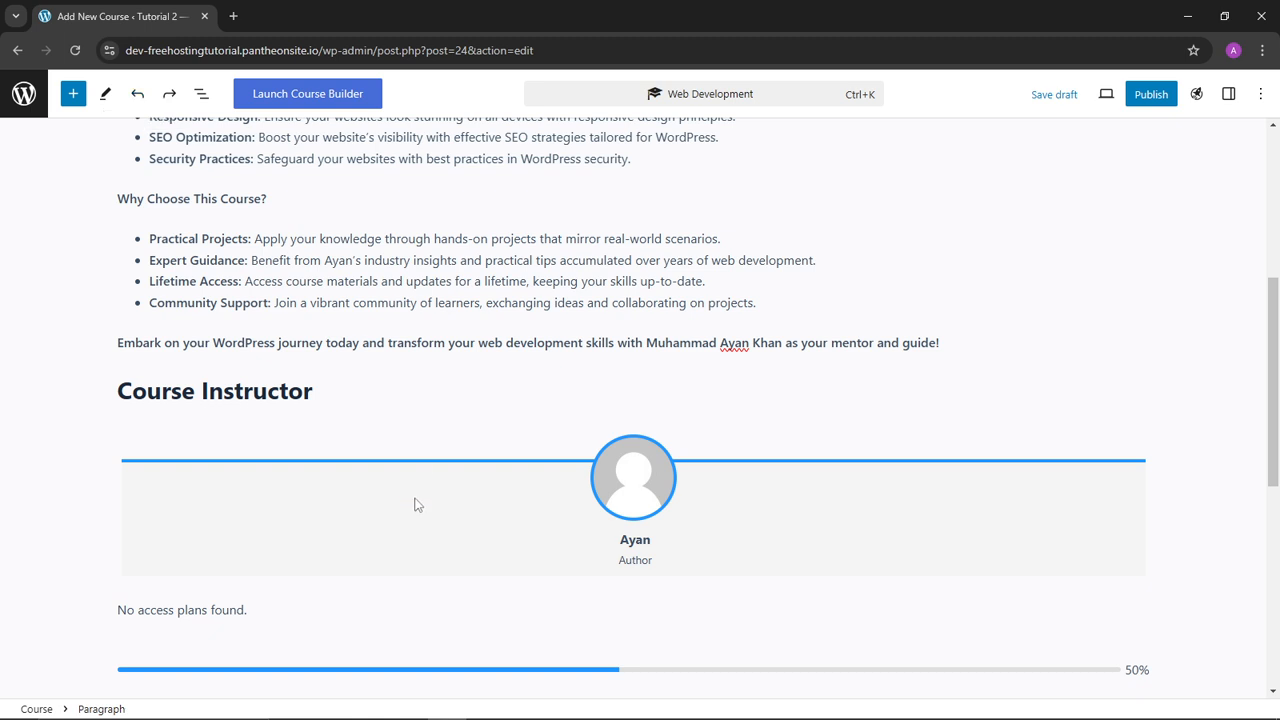
scroll(665, 553, "down", 2)
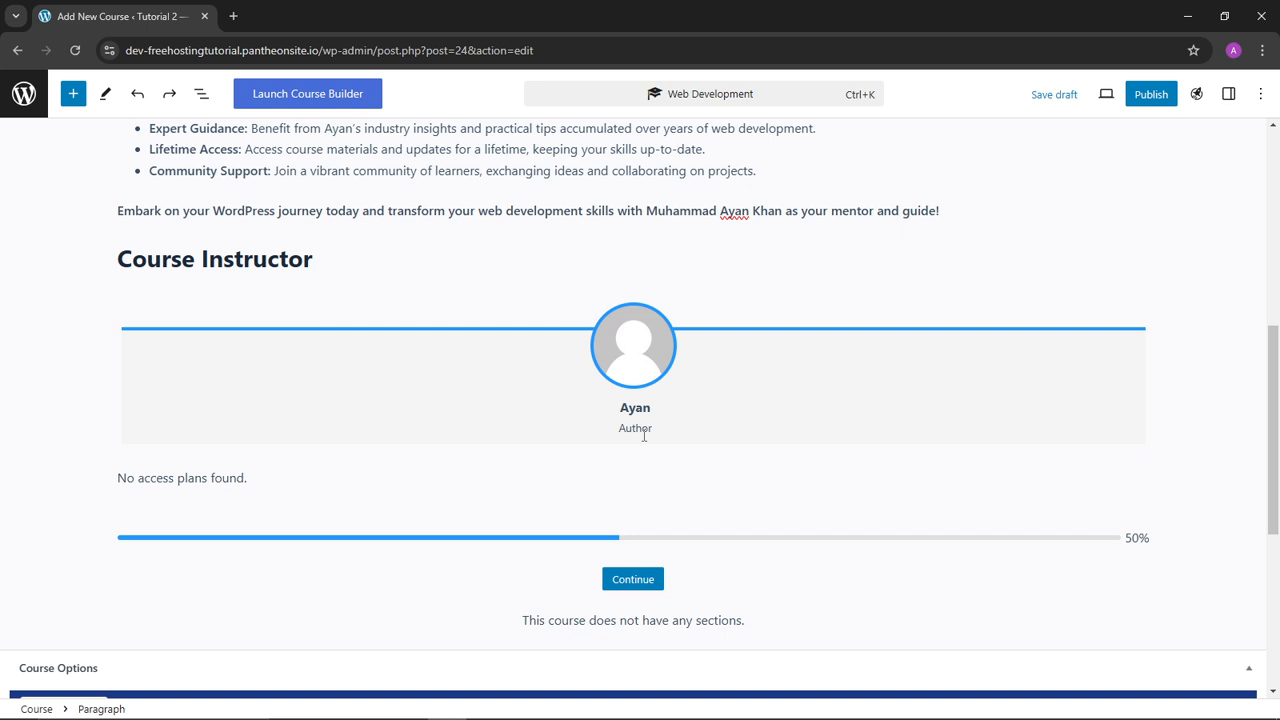
Open the WordPress admin in a new browser tab and bring up the administrator's user profile.
middle_click(24, 101)
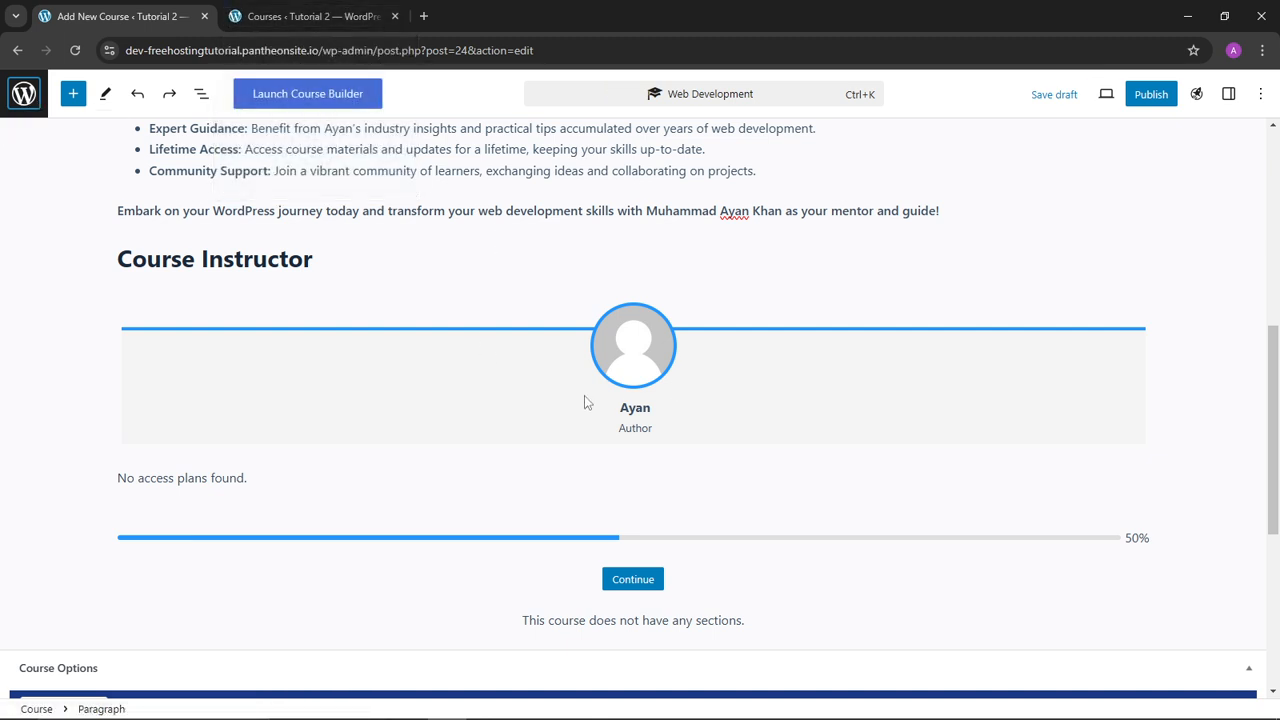
left_click(326, 7)
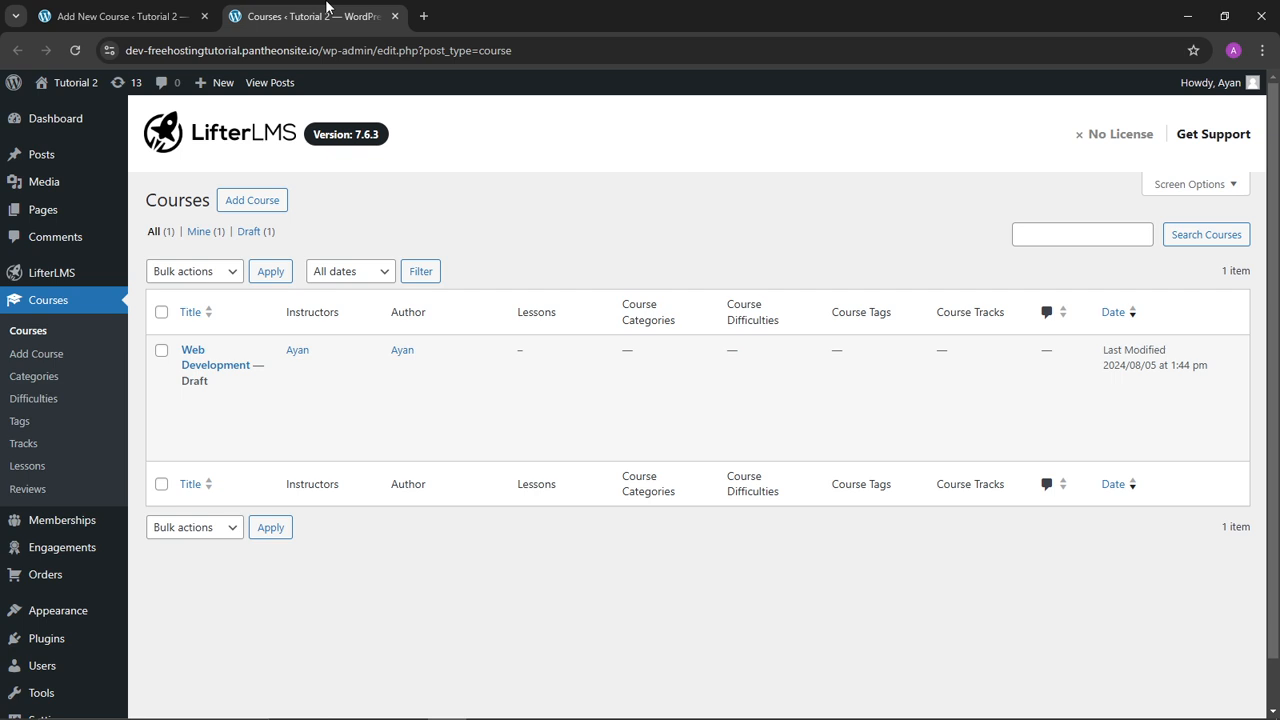
scroll(40, 606, "down", 1)
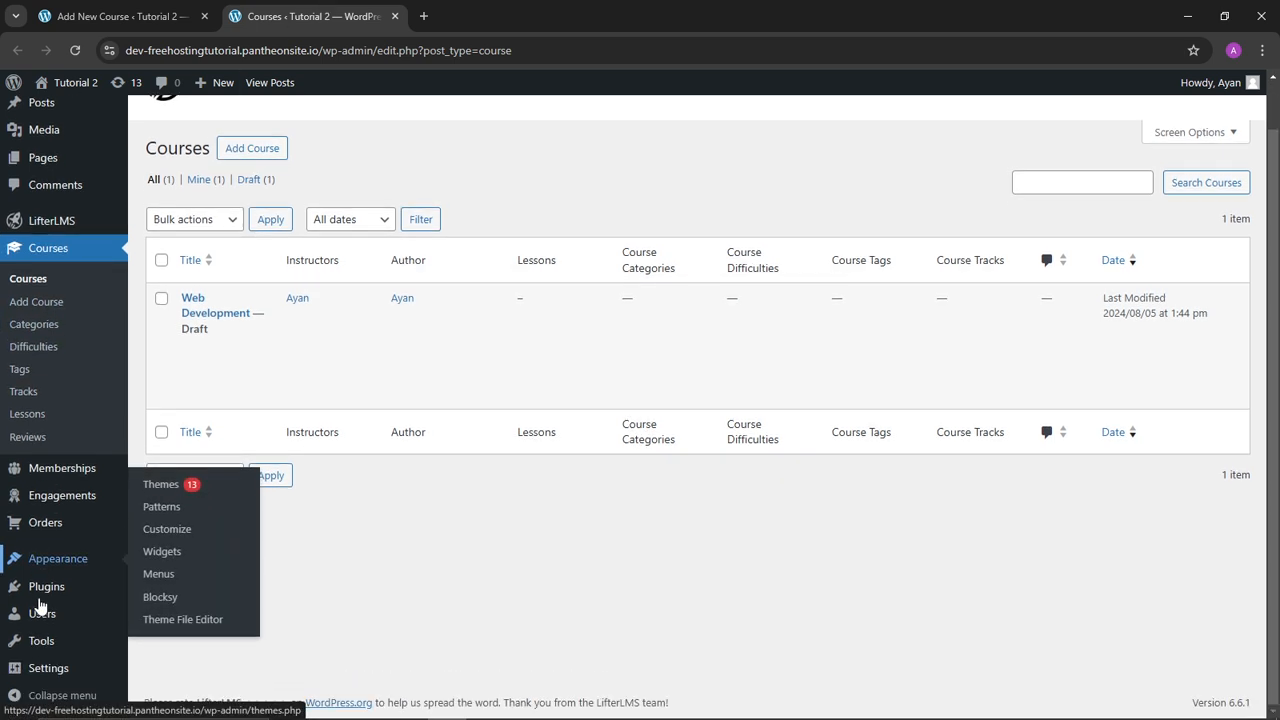
mouse_move(45, 648)
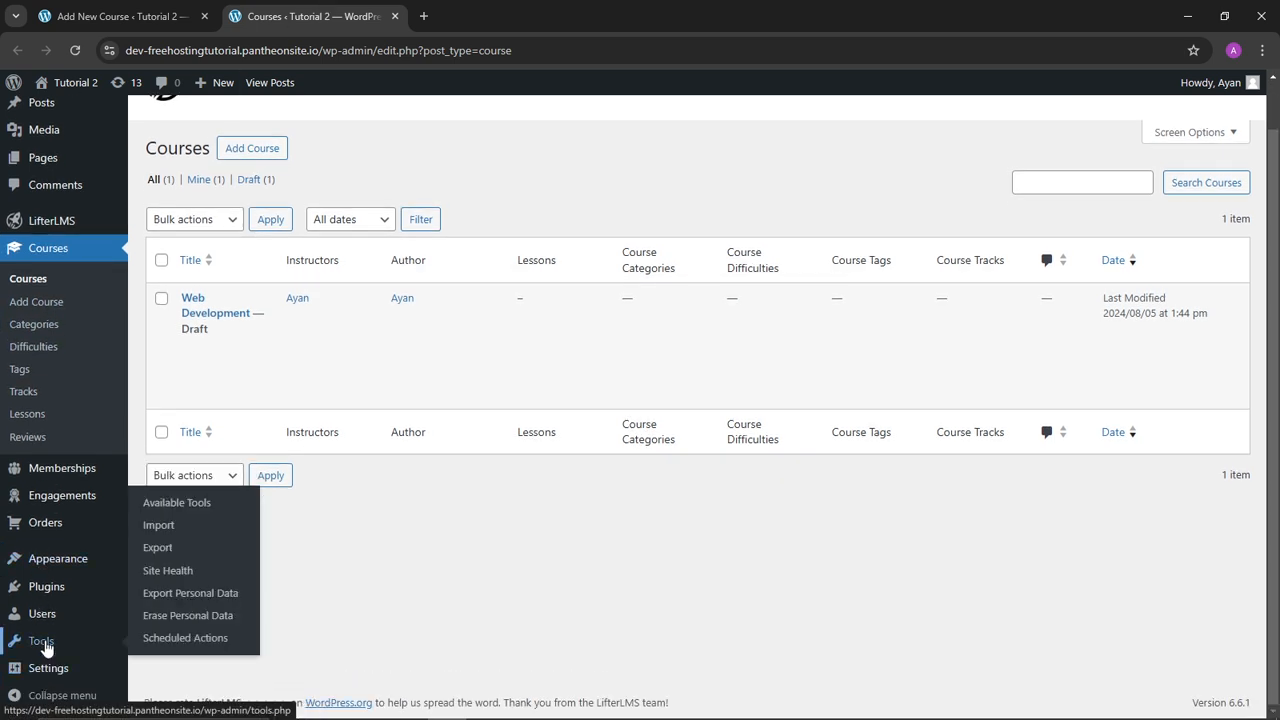
mouse_move(20, 615)
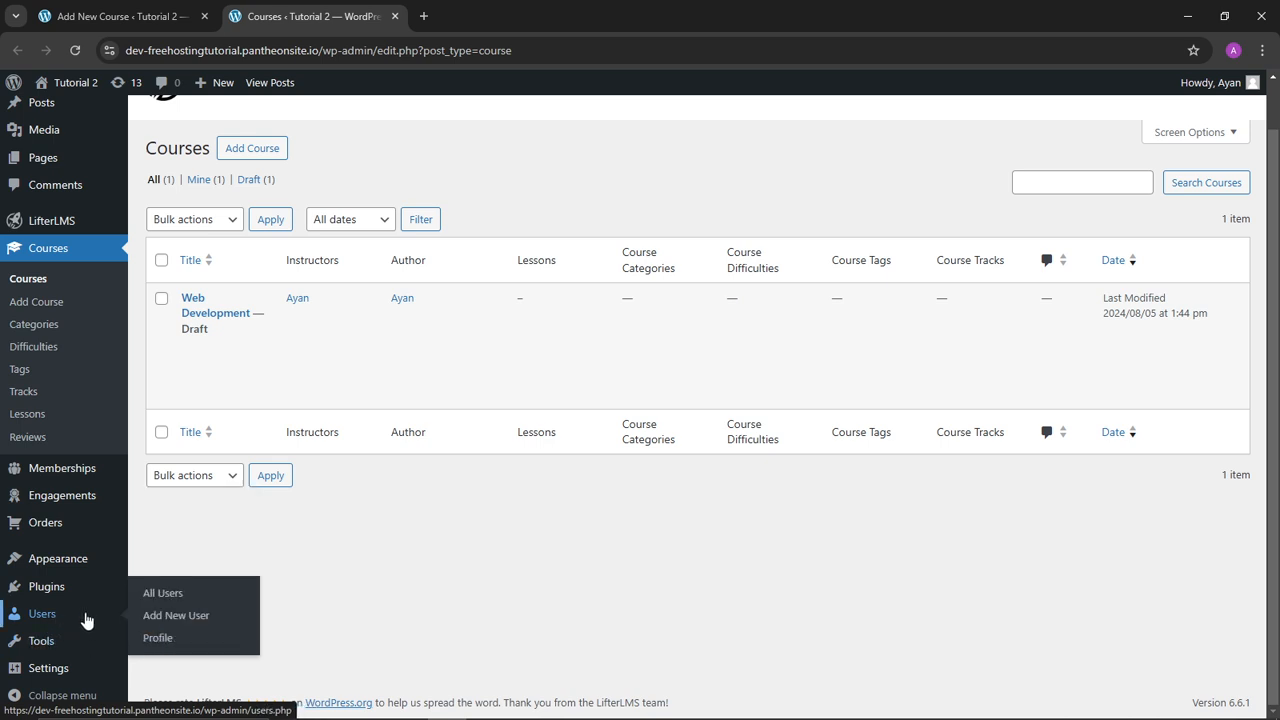
left_click(172, 600)
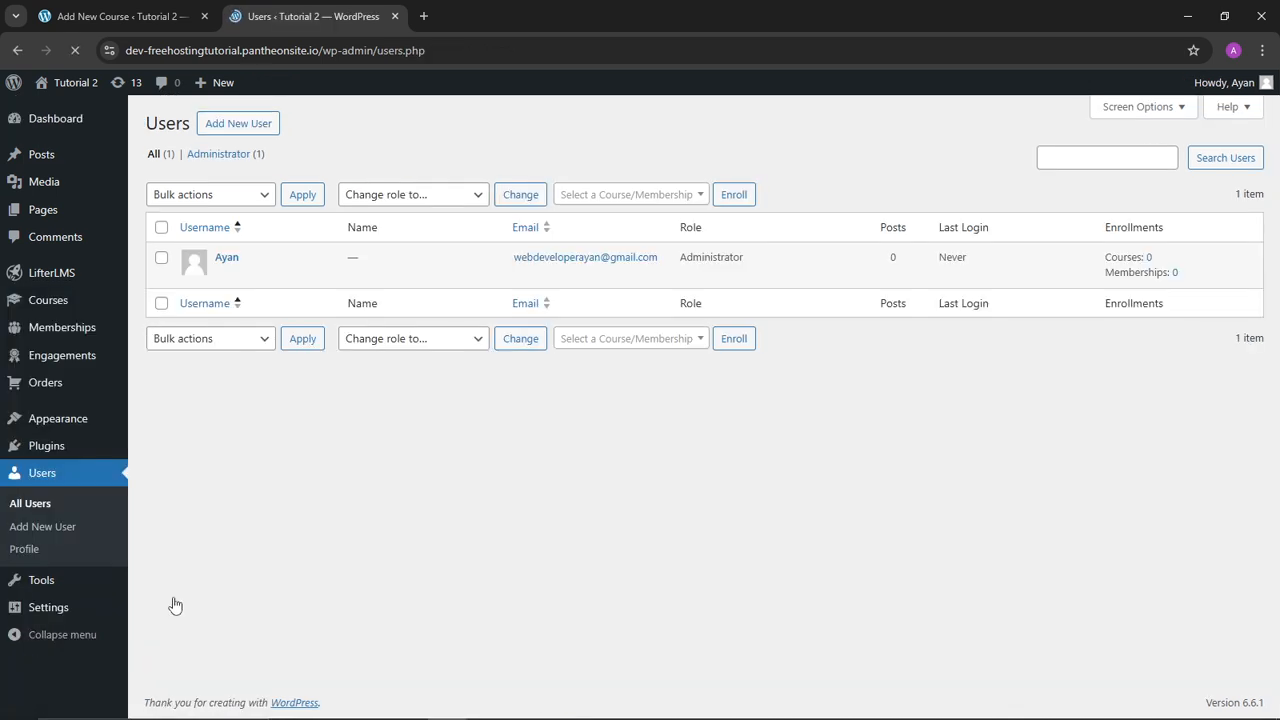
mouse_move(230, 277)
left_click(224, 274)
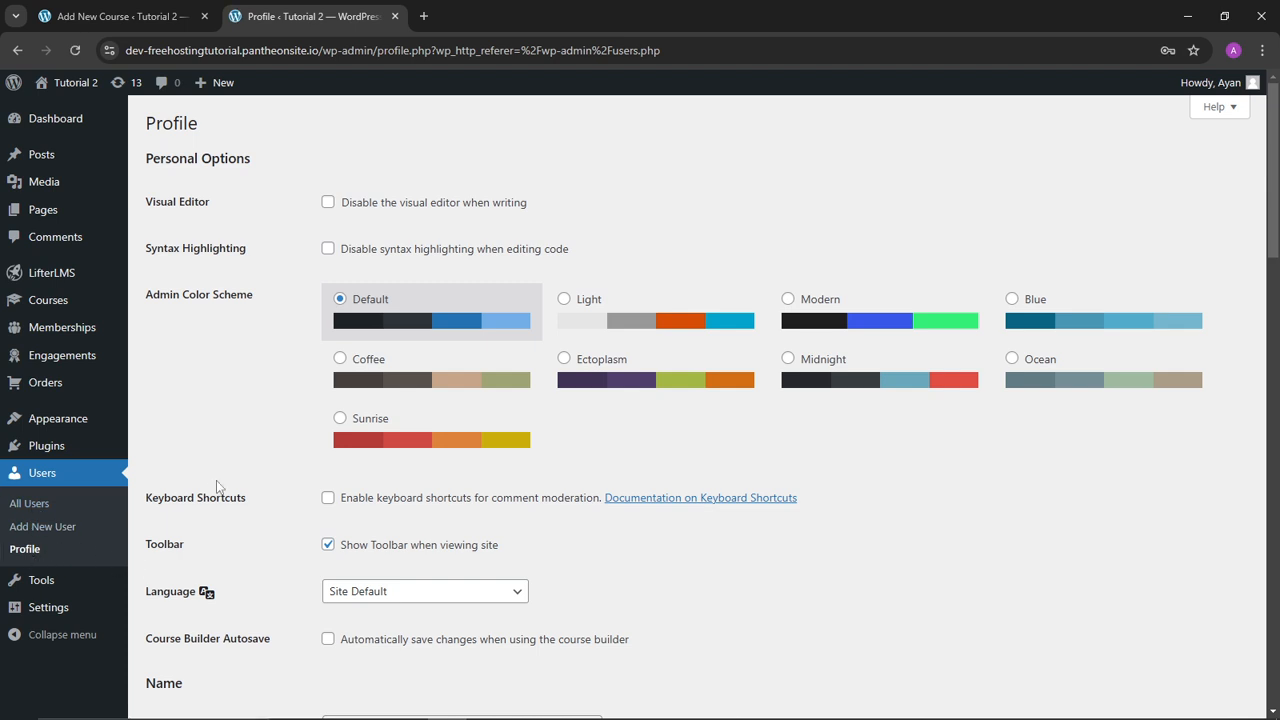
Locate the Biographical Info and Profile Picture settings in the profile and compare them with the Course Instructor block.
scroll(216, 485, "down", 2)
scroll(216, 485, "up", 2)
scroll(216, 485, "down", 5)
scroll(217, 481, "down", 4)
triple_click(218, 474)
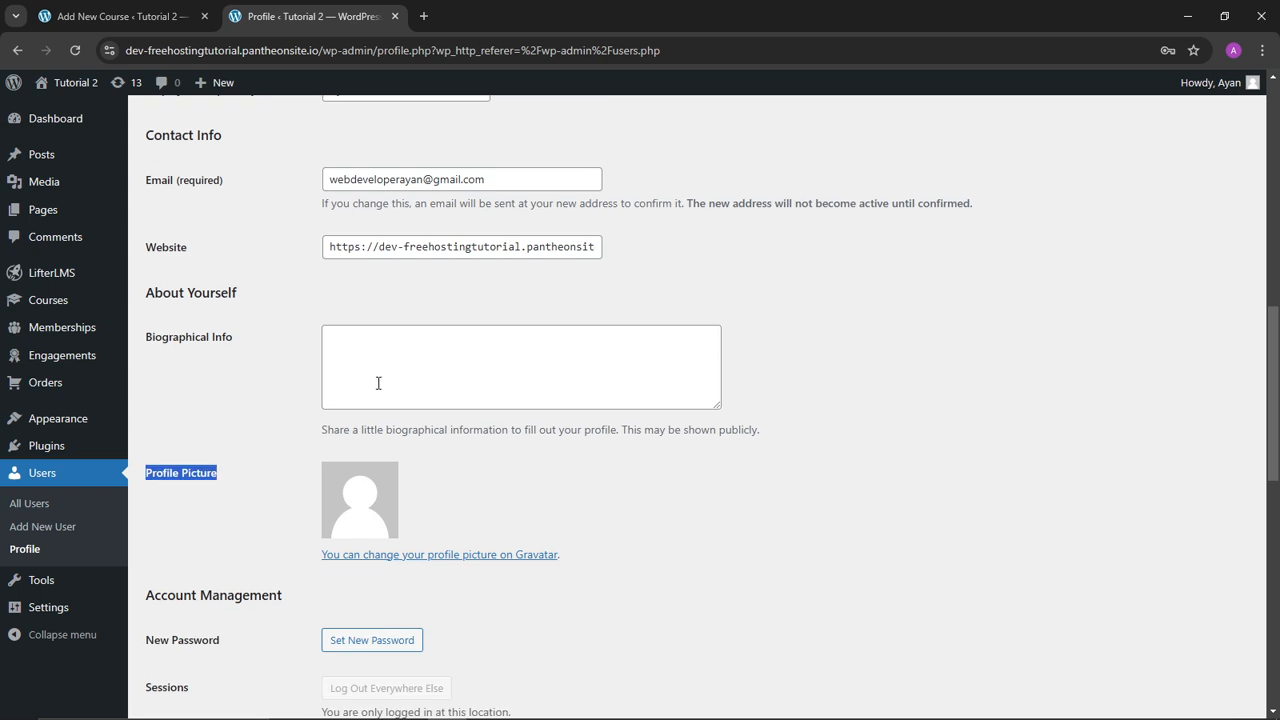
left_click(173, 340)
left_click_drag(151, 340, 243, 342)
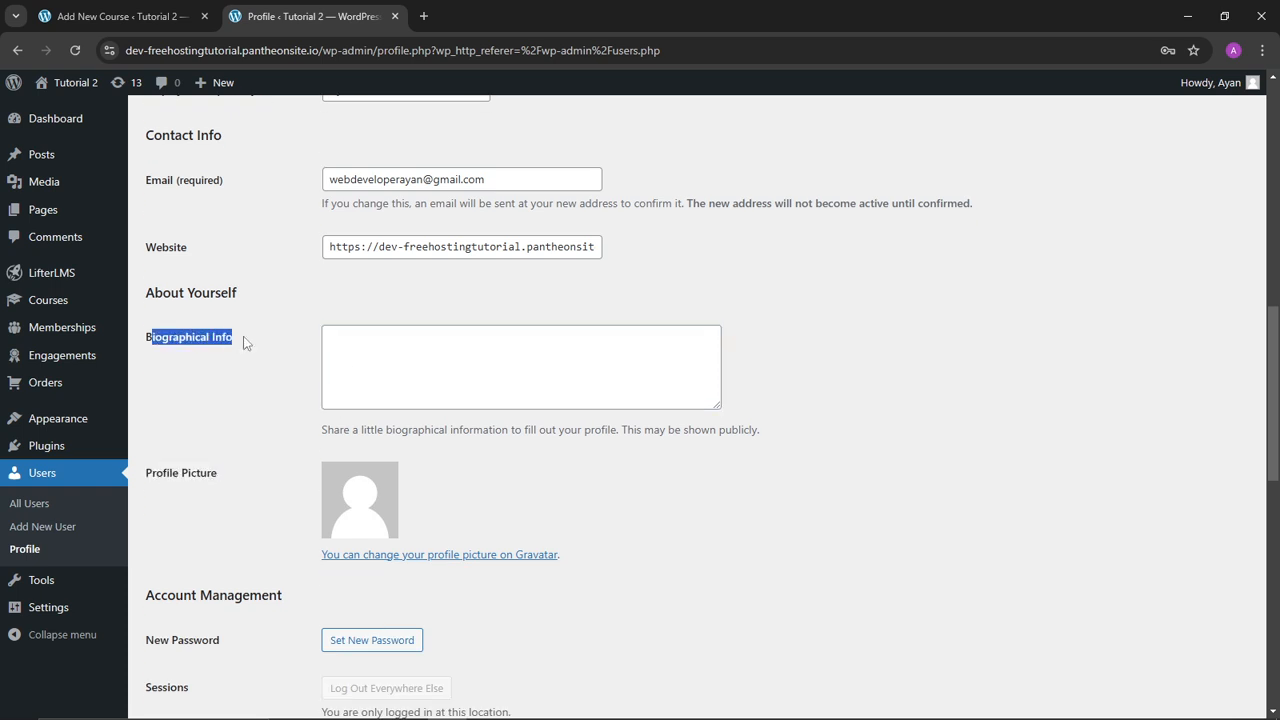
left_click(201, 342)
key("ctrl+shift+Tab")
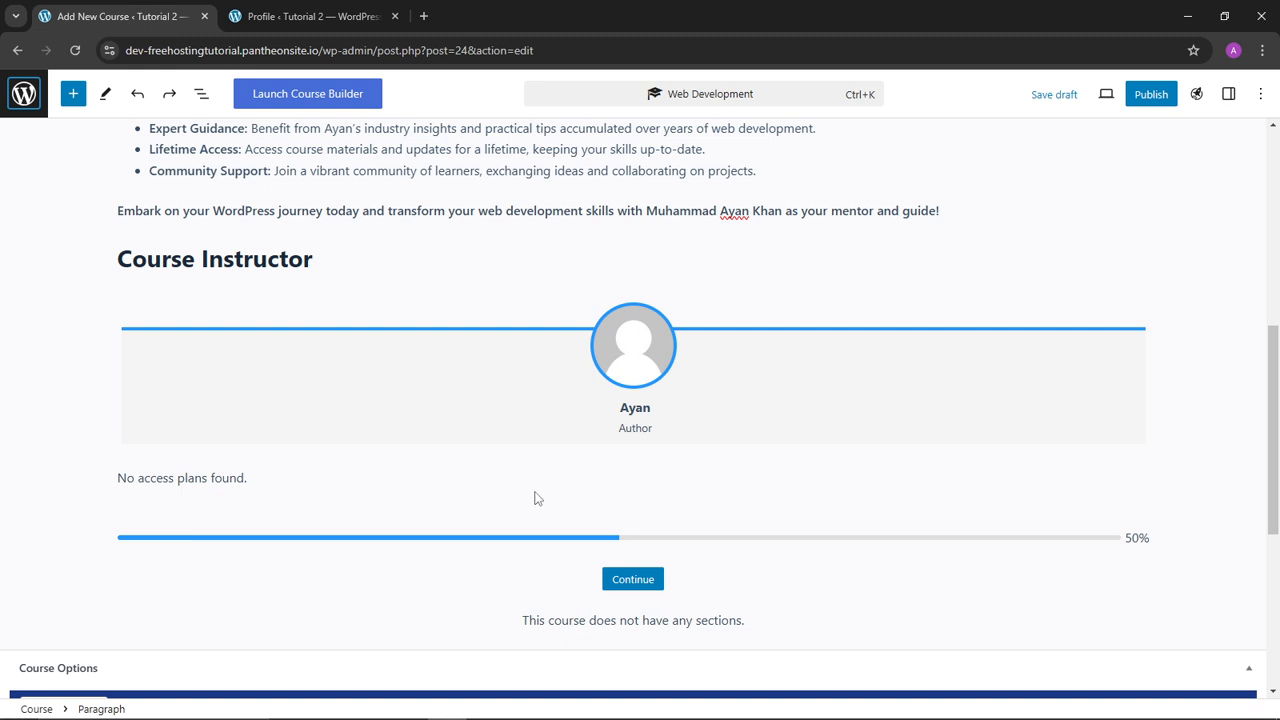
left_click(184, 287)
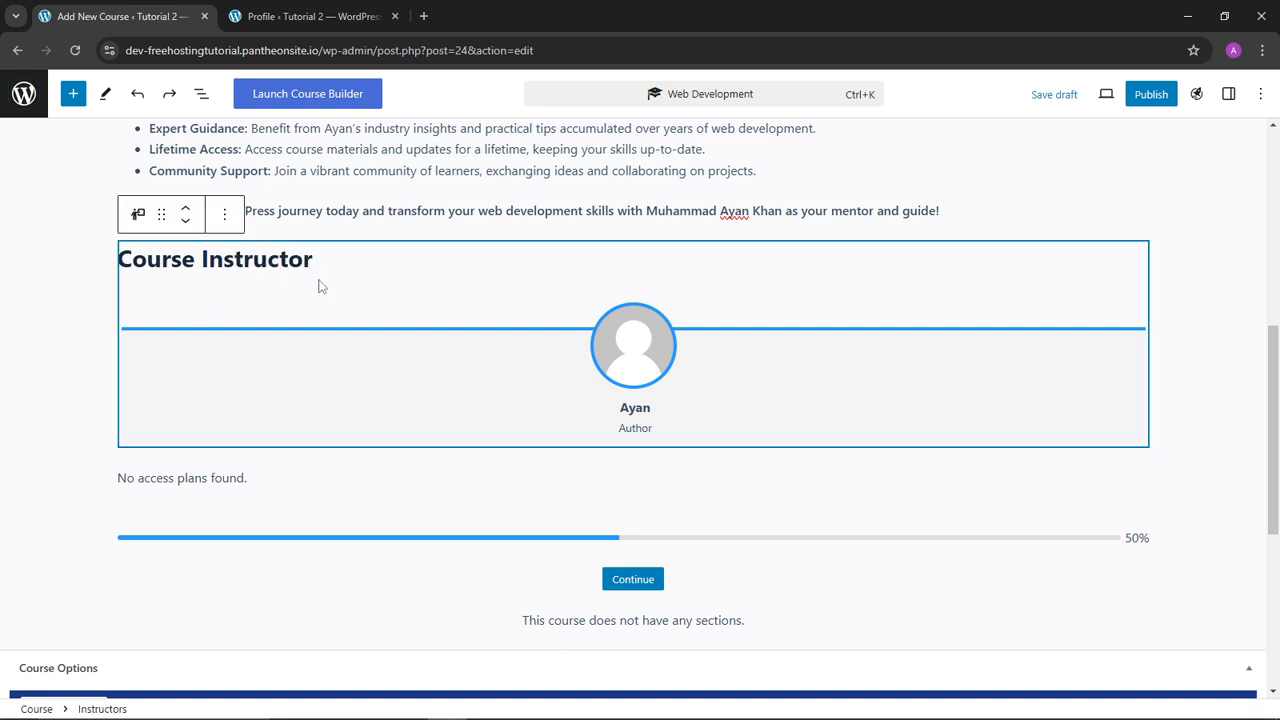
Fill in Biographical Info with a short self-introduction ending "And this is my course instructor information." and save the profile.
left_click(300, 12)
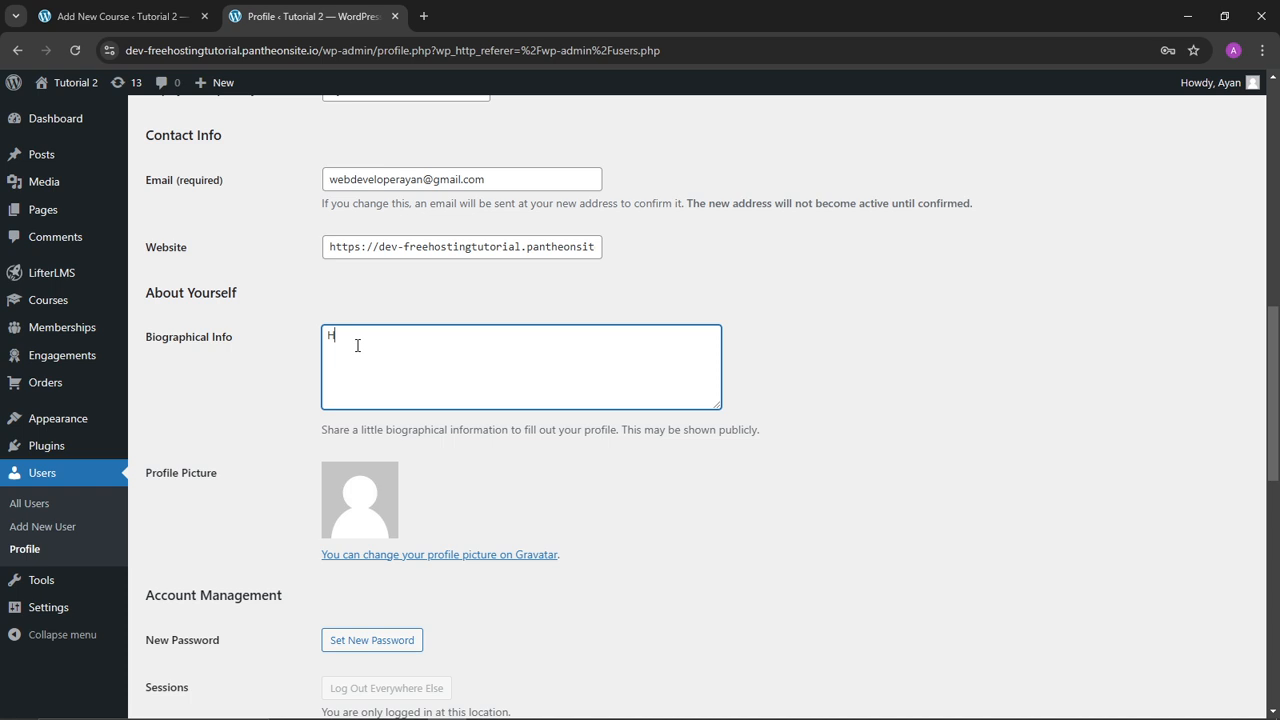
type("me Ayan. And this")
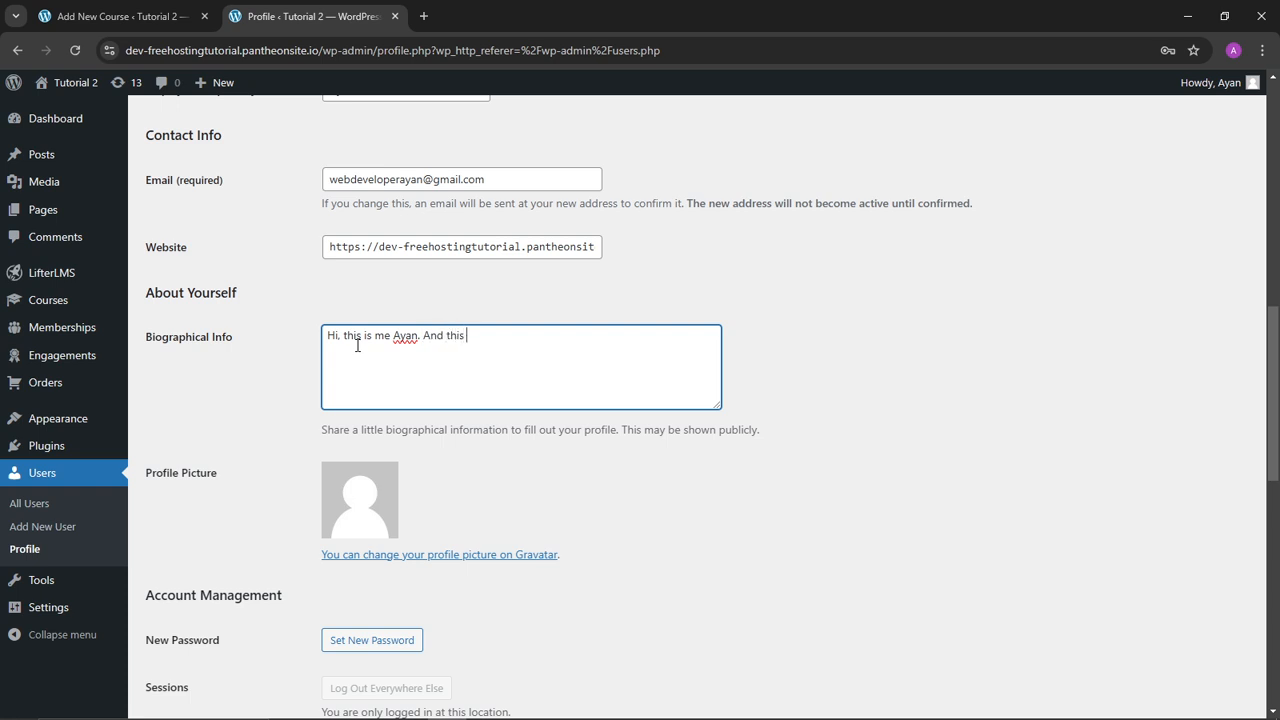
type(" is my course instructor information.")
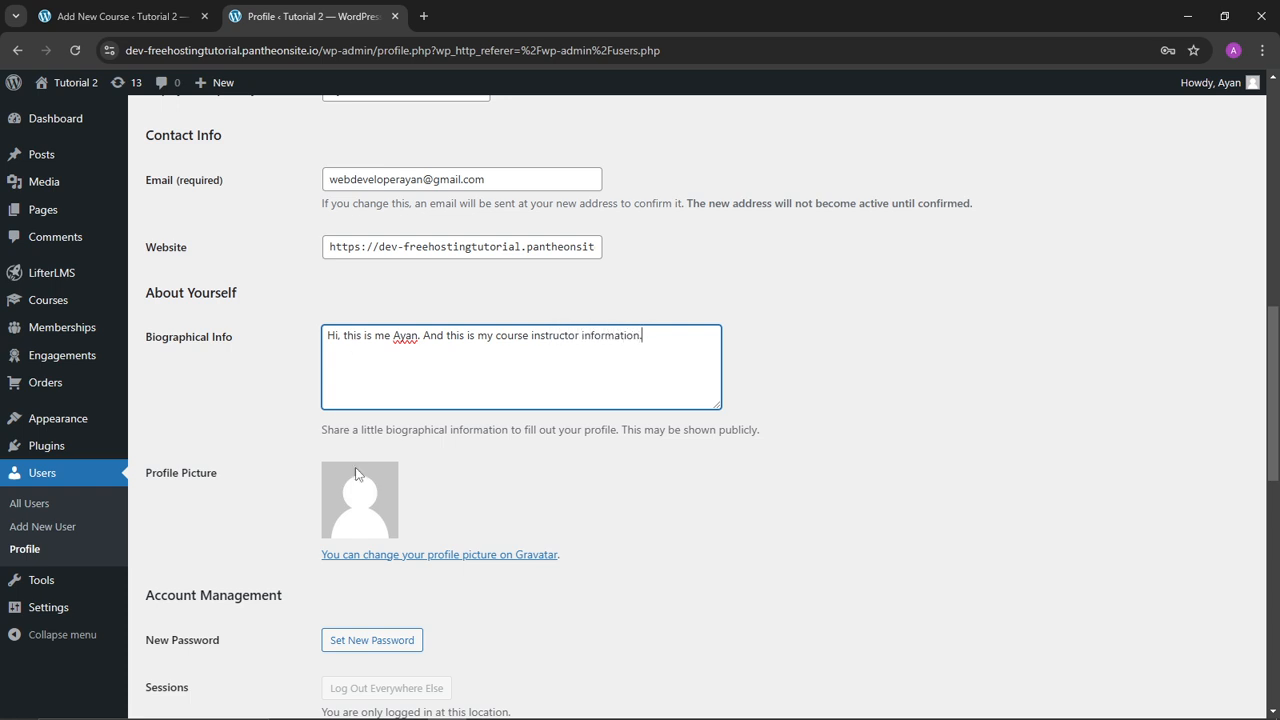
scroll(355, 470, "down", 10)
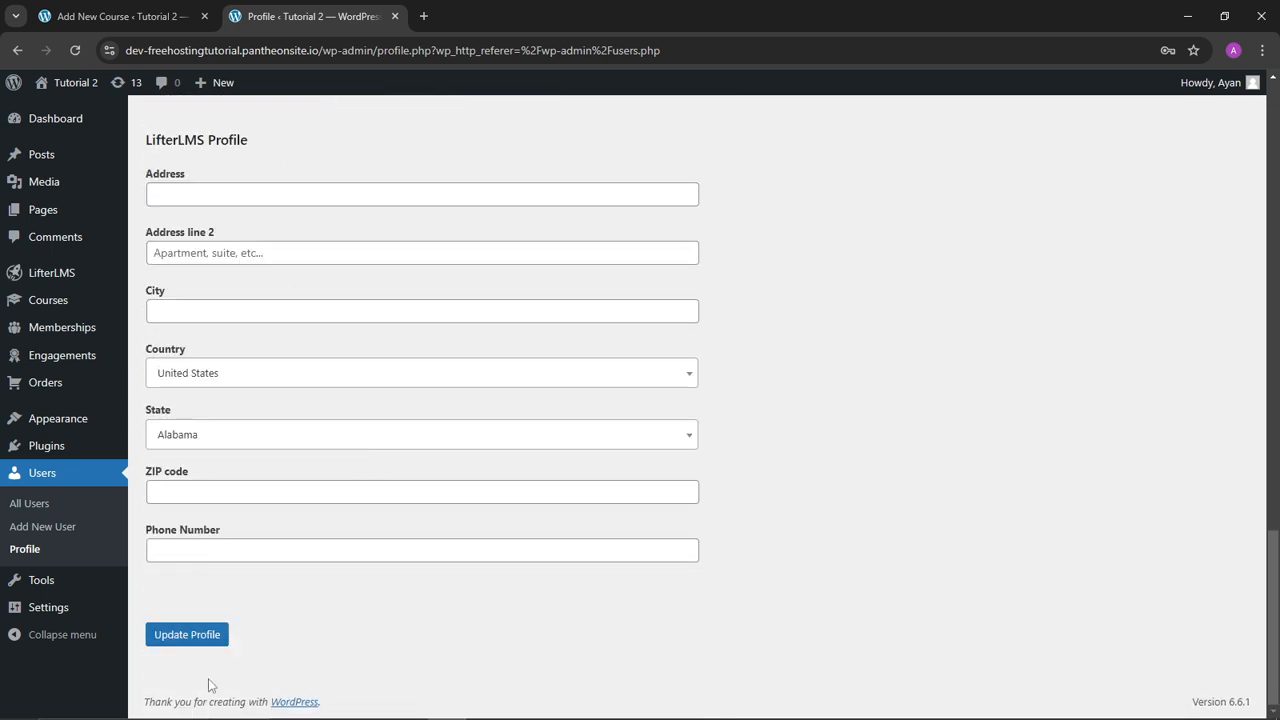
left_click(220, 638)
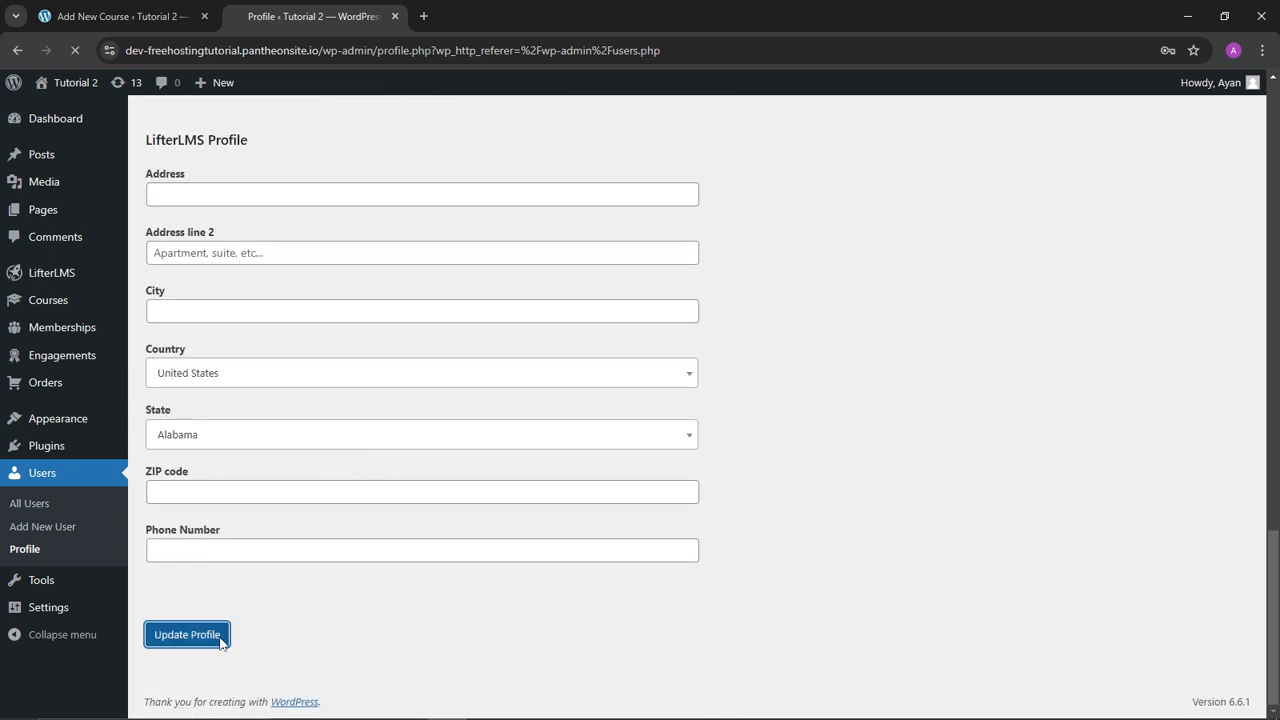
Publish the Web Development course and open its live page.
left_click(115, 12)
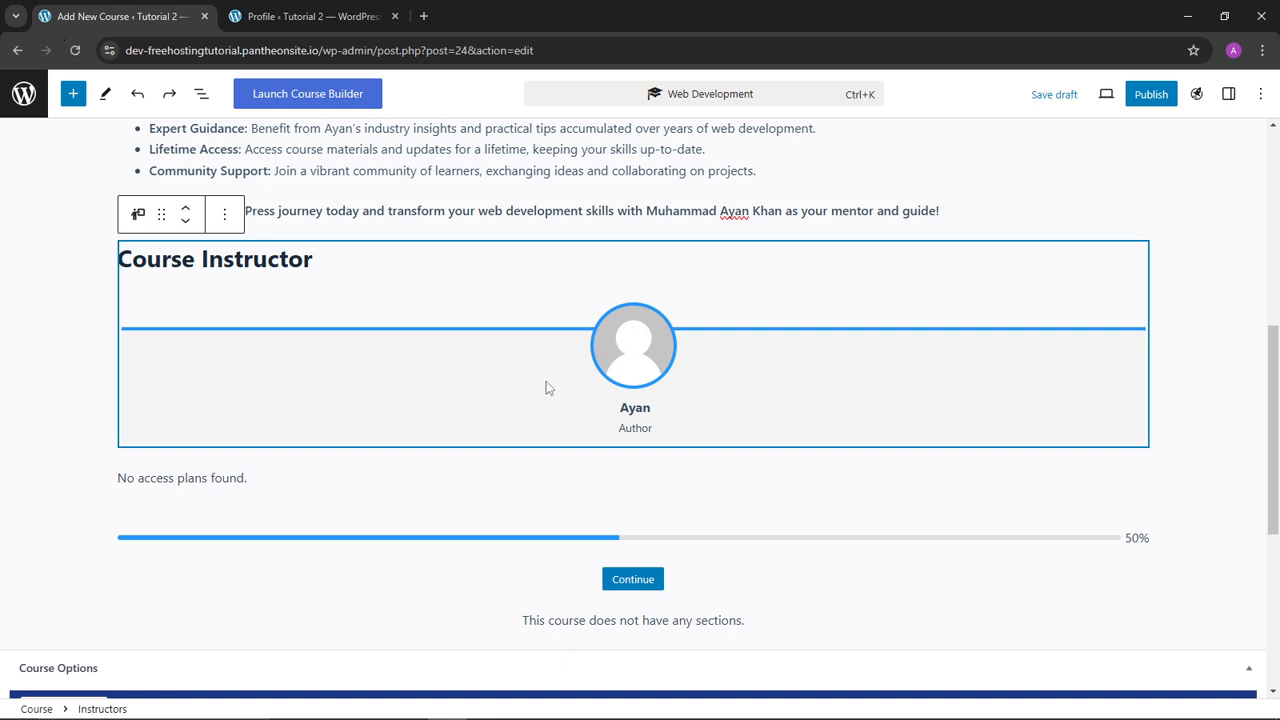
left_click(1150, 94)
left_click(1112, 95)
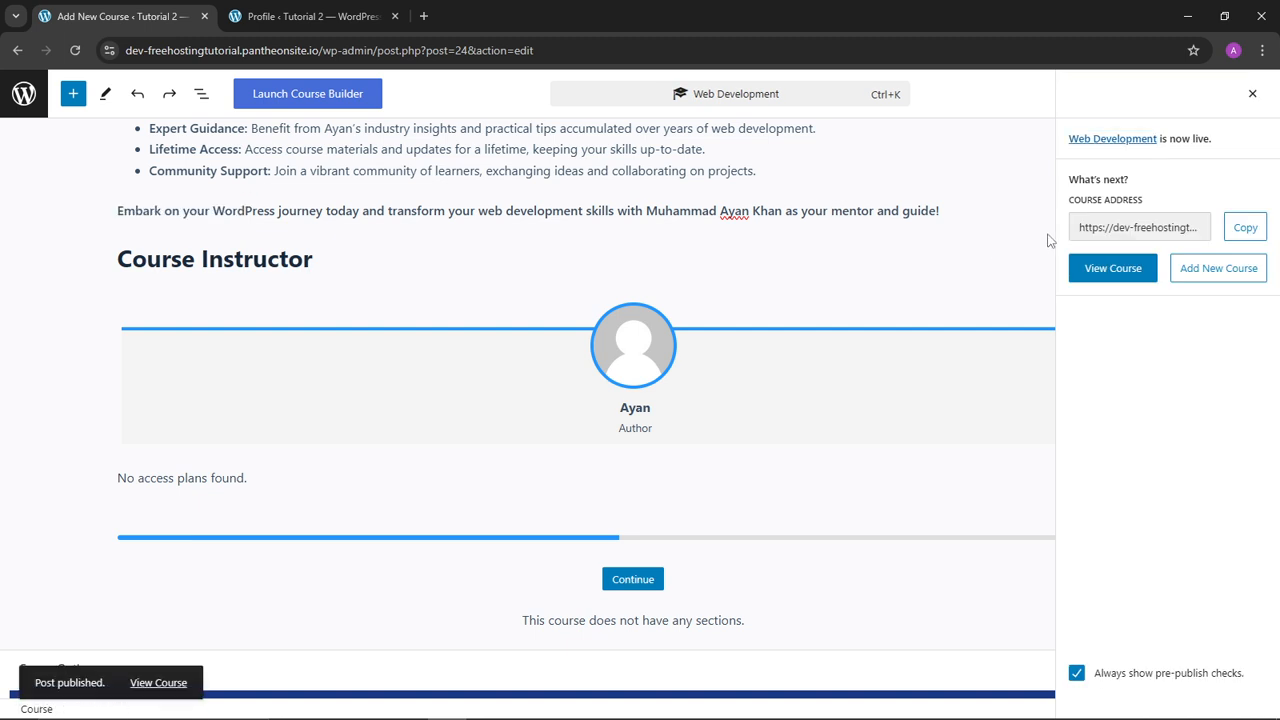
left_click(1090, 272)
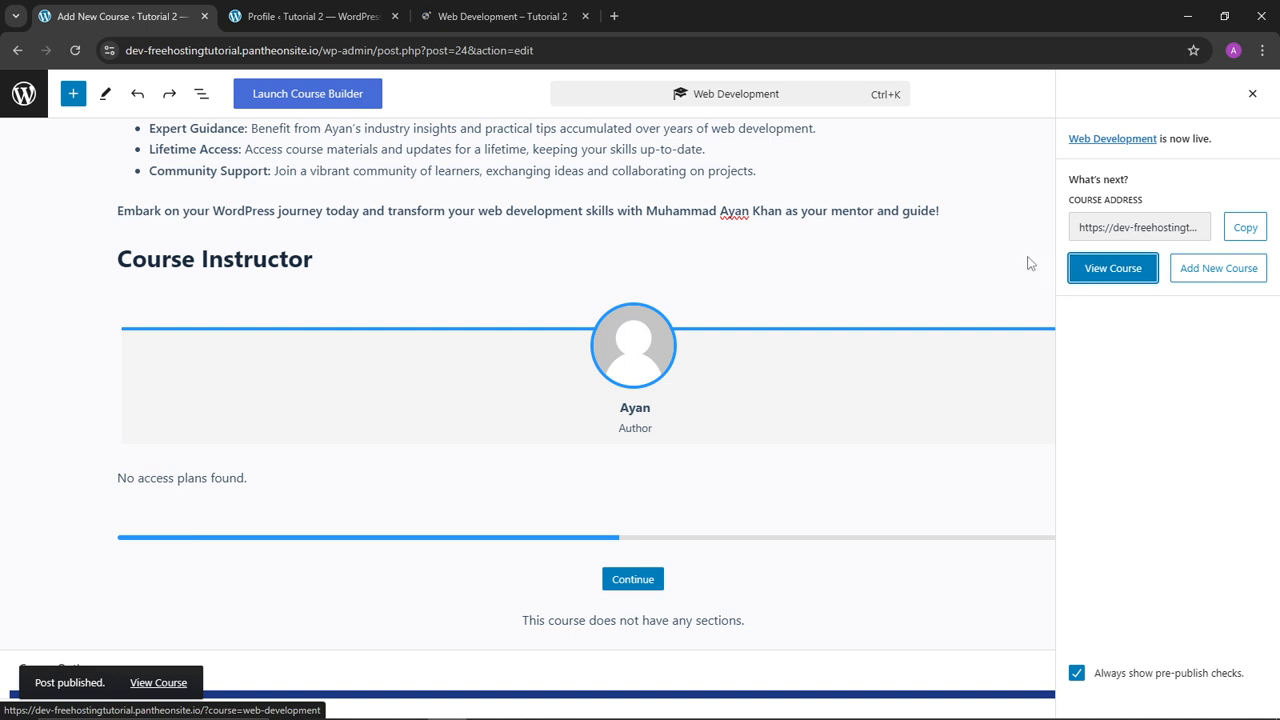
left_click(501, 24)
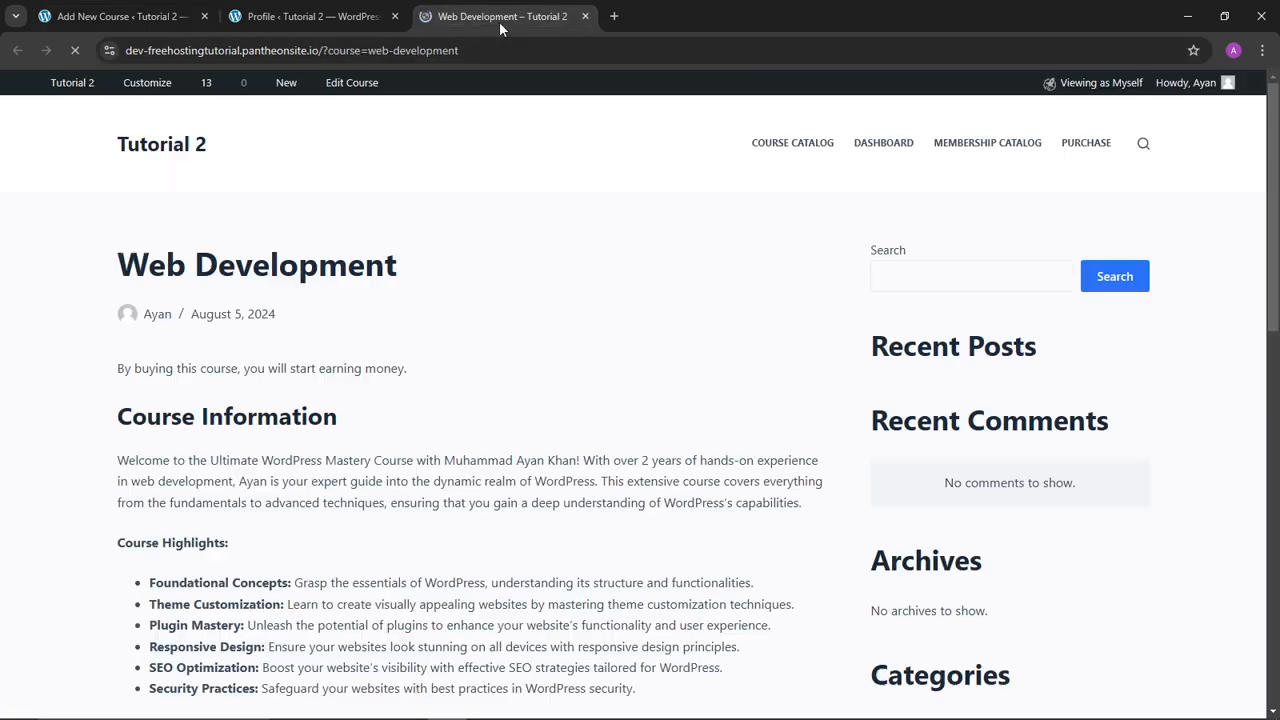
Examine the live course page down to the biography in the Course Instructor section.
scroll(318, 398, "down", 1)
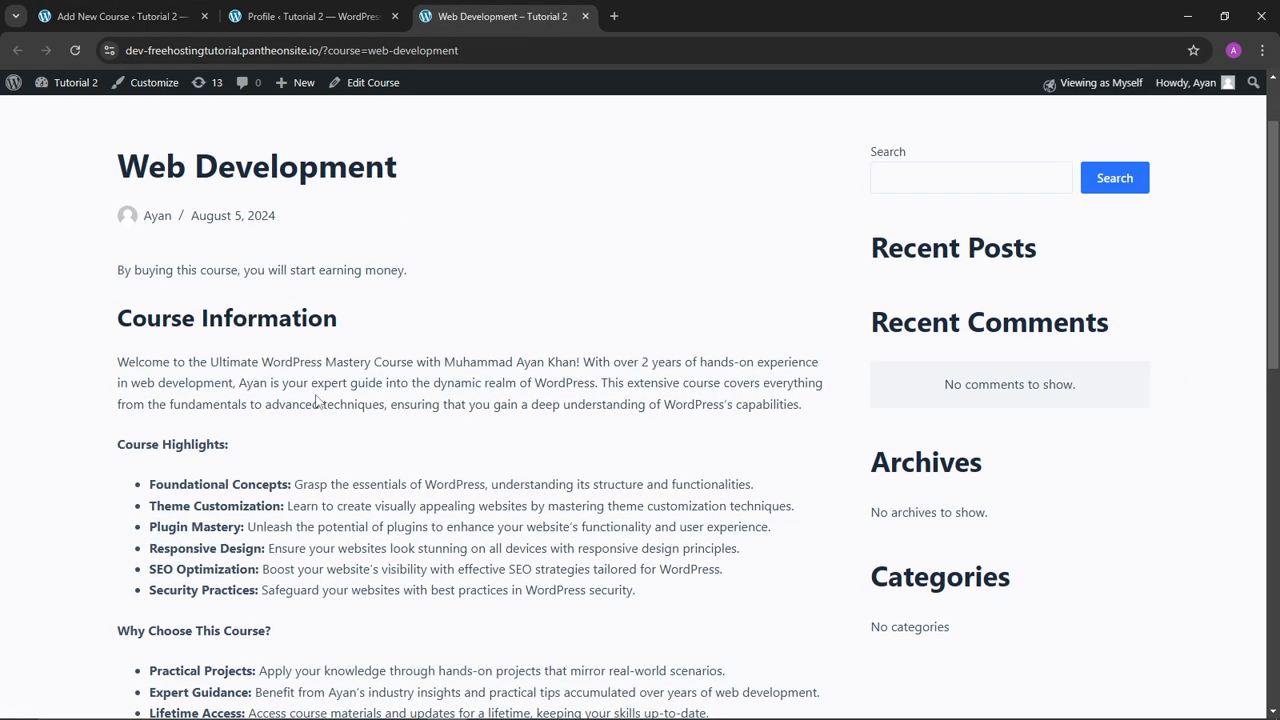
scroll(316, 400, "up", 1)
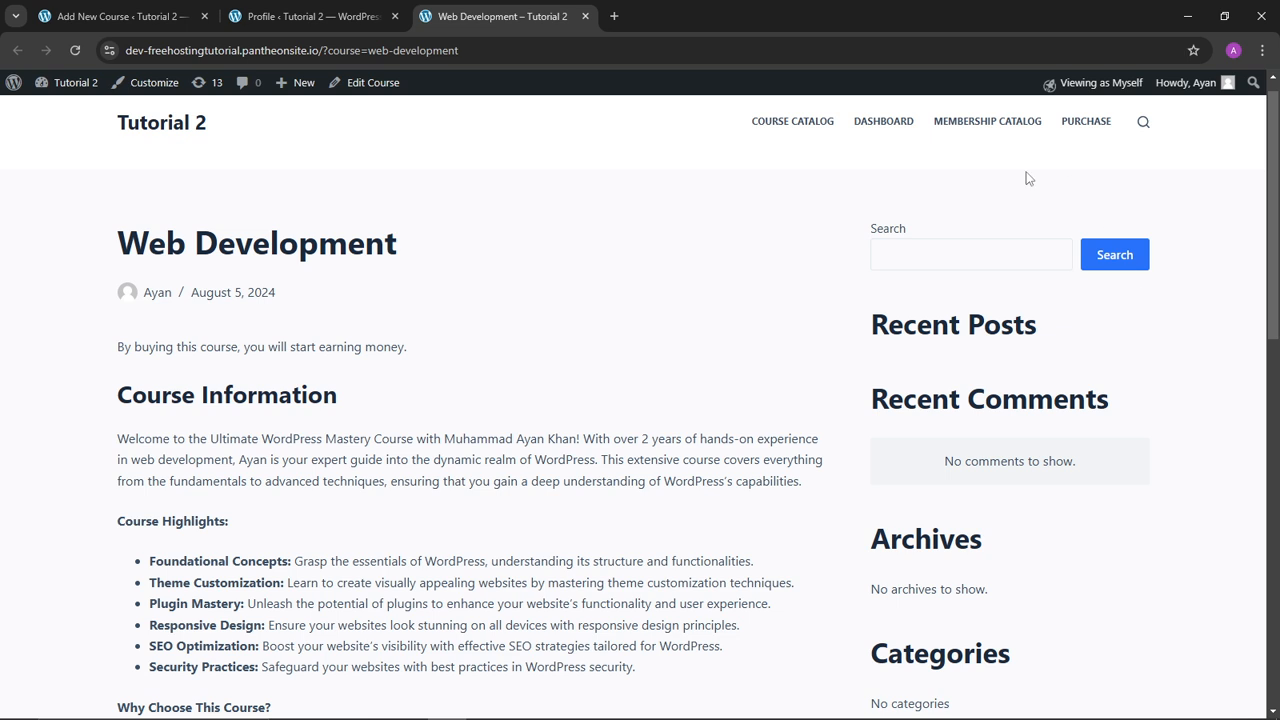
scroll(309, 432, "down", 6)
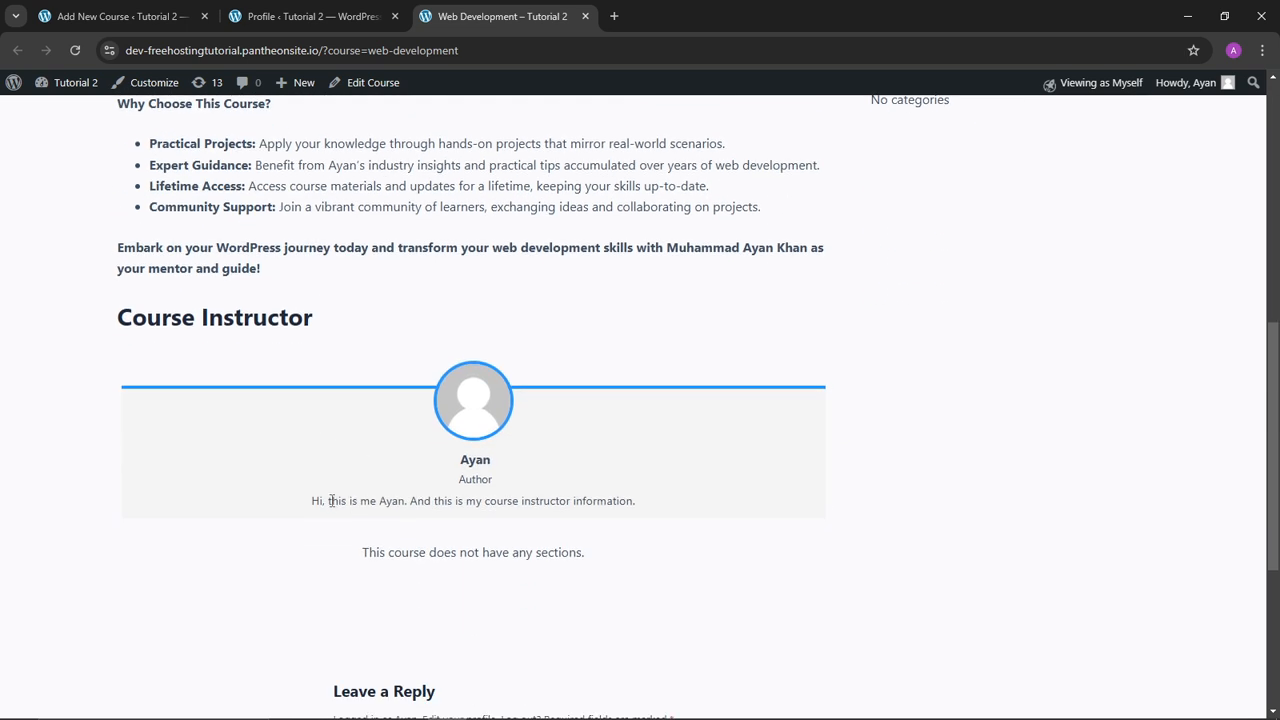
left_click_drag(313, 505, 615, 498)
left_click(583, 500)
Review the Biographical Info text in the user profile against the Course Instructor section on the live course page.
left_click(171, 10)
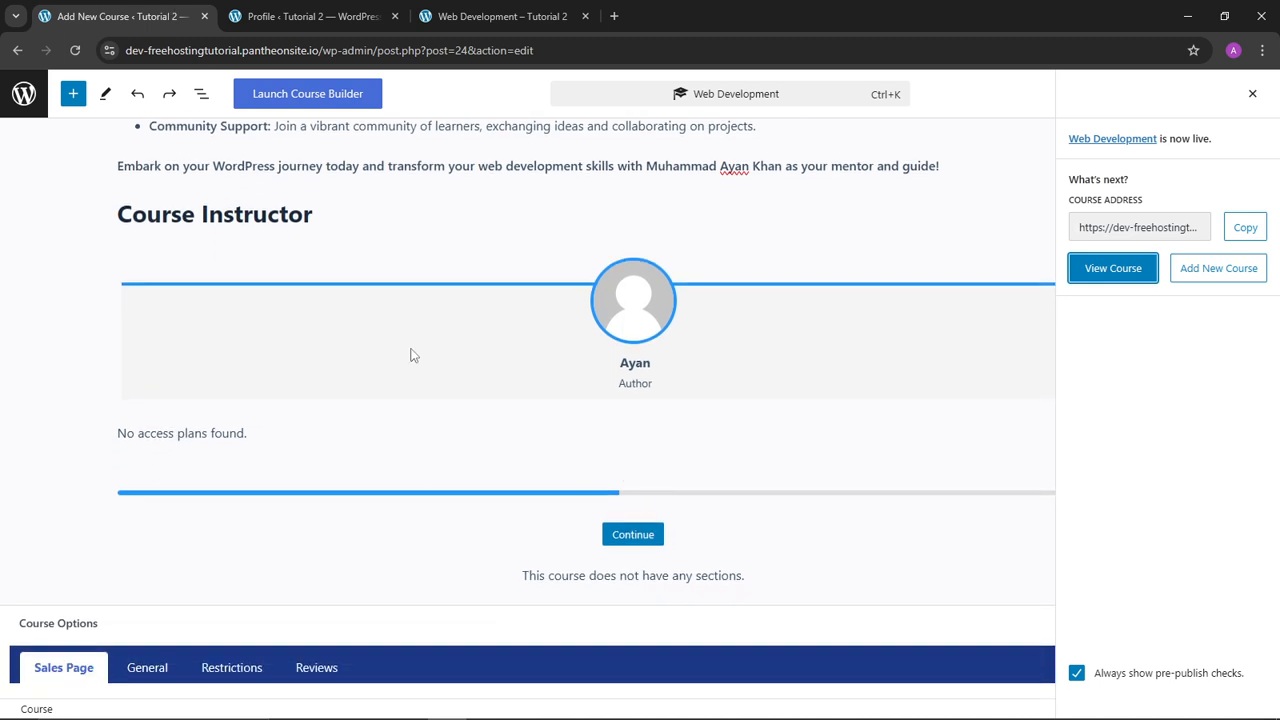
left_click(251, 12)
scroll(374, 534, "down", 3)
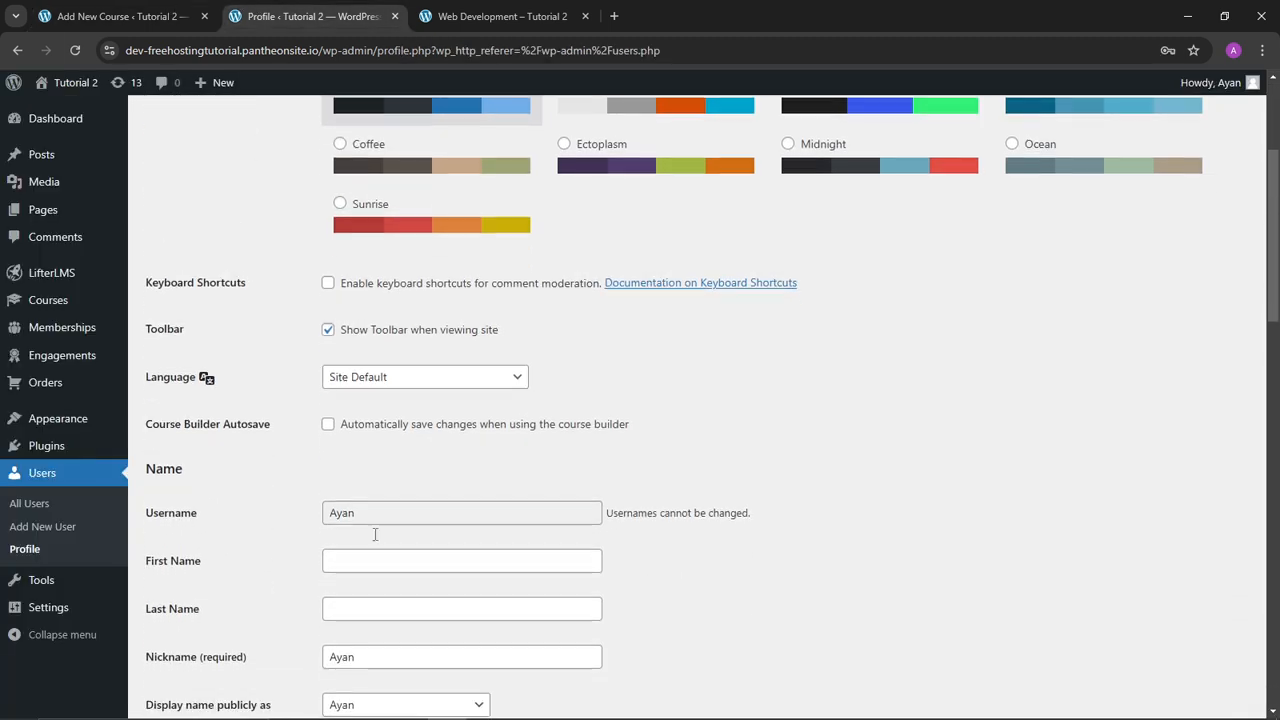
scroll(374, 534, "up", 3)
scroll(317, 543, "down", 8)
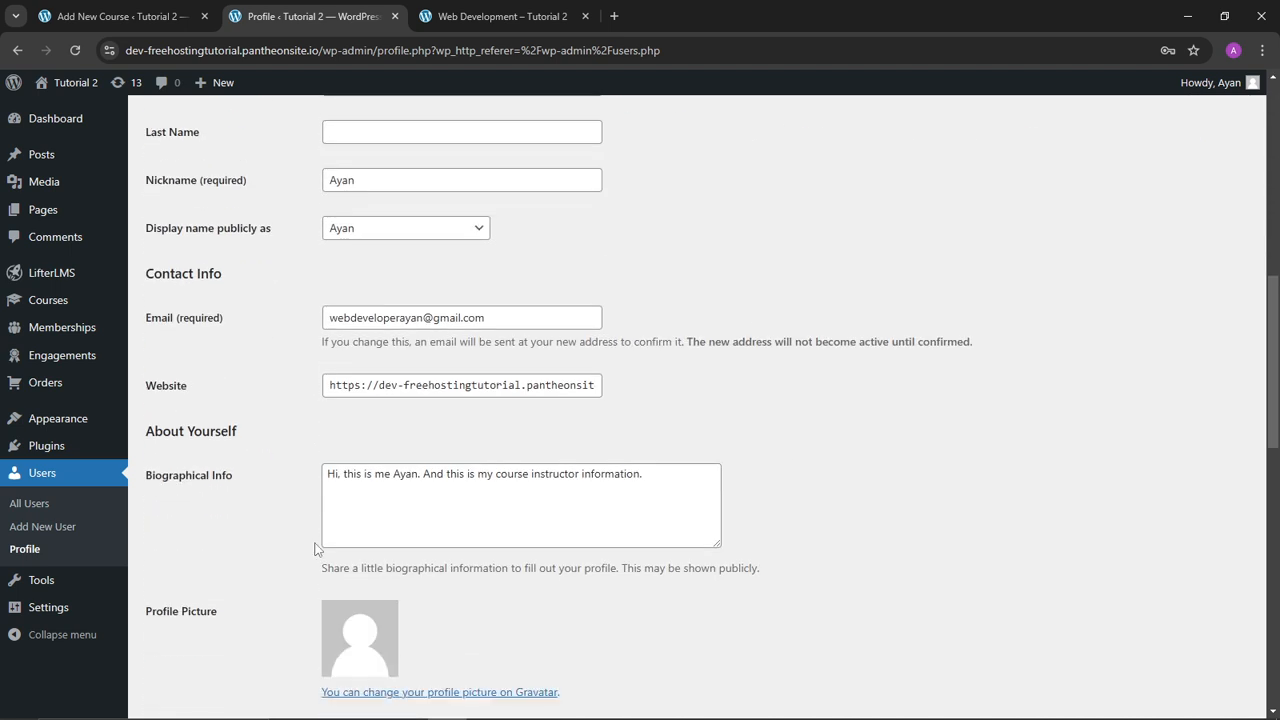
double_click(400, 415)
left_click(400, 415)
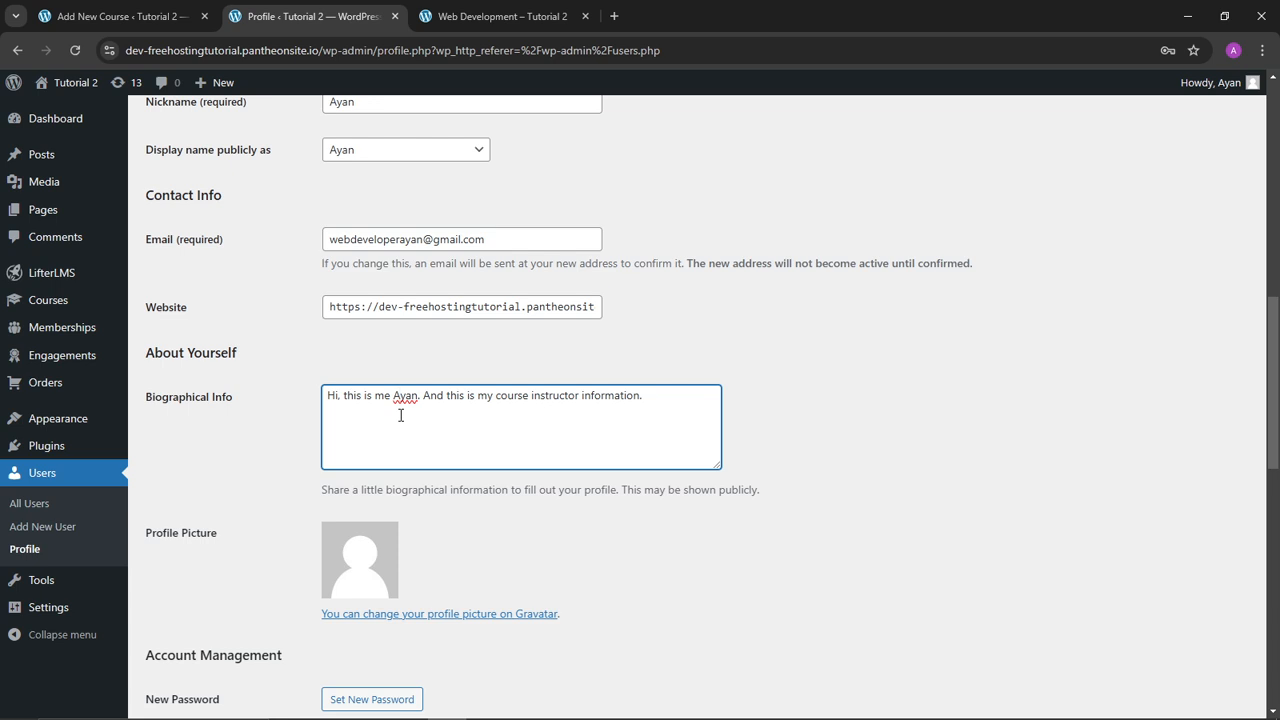
key("ctrl+a")
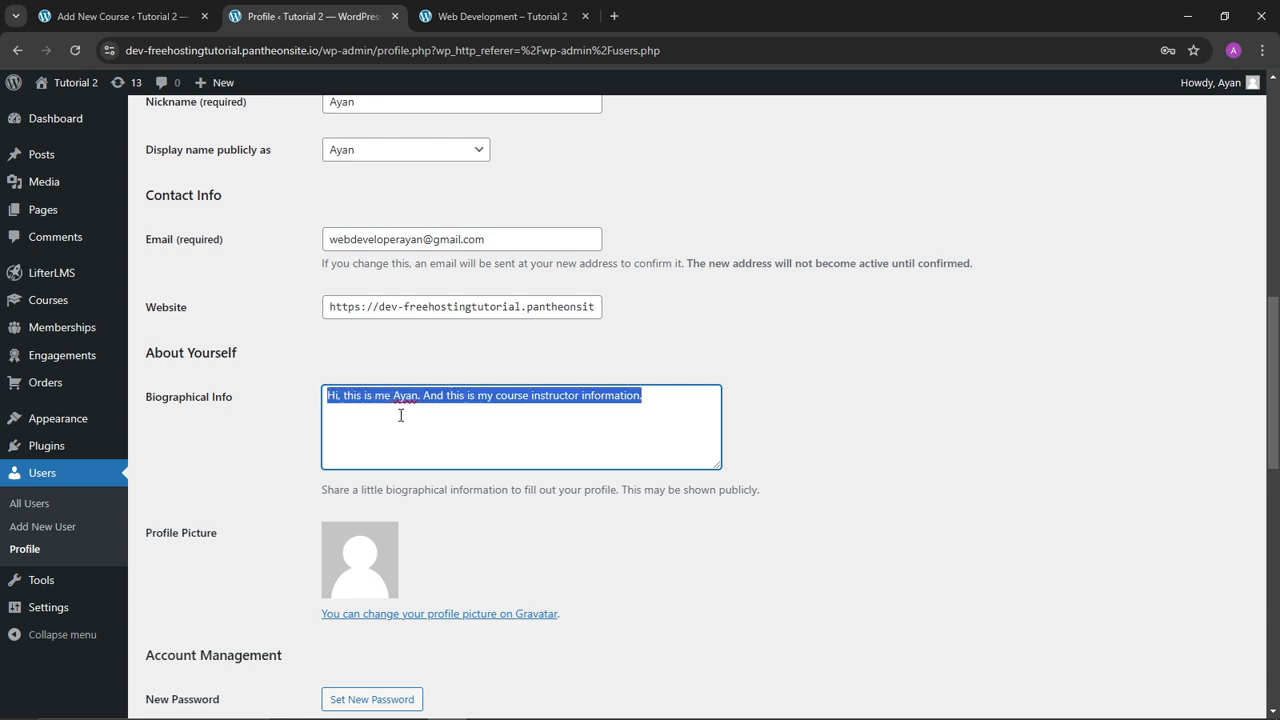
left_click(491, 14)
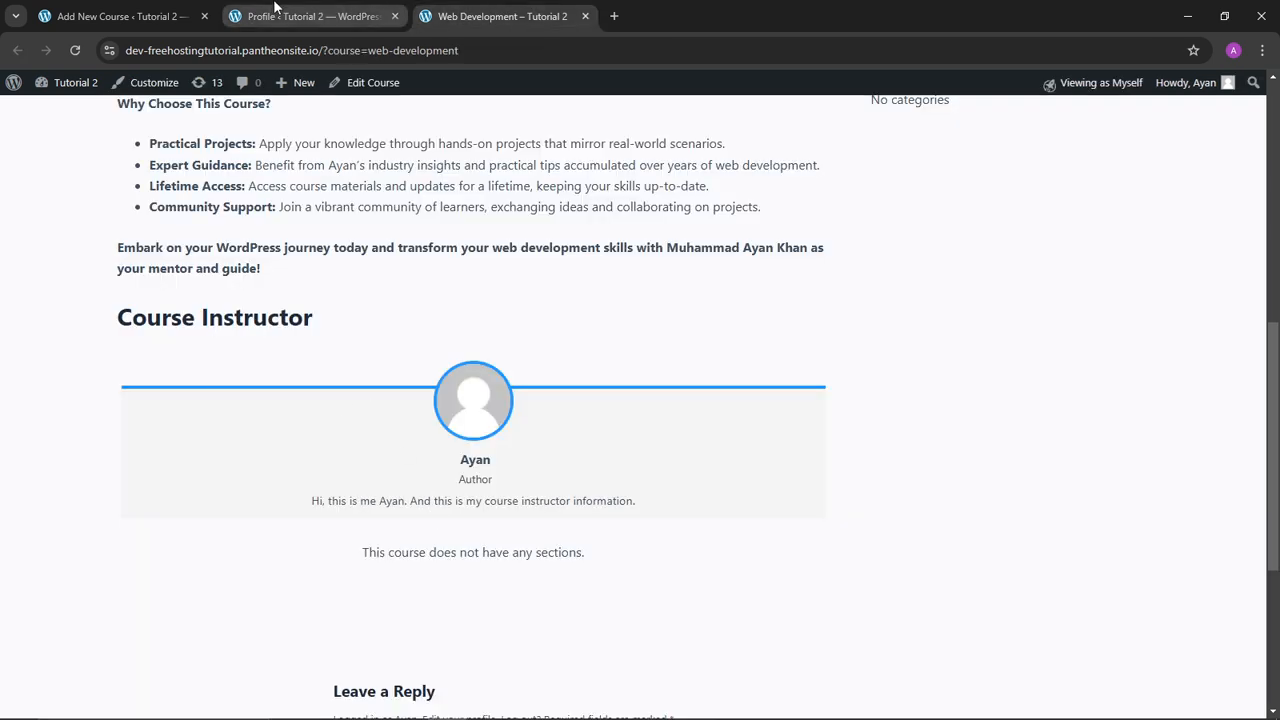
Close the live course page and the user profile, and reload the Web Development course editor.
left_click(586, 16)
left_click(198, 6)
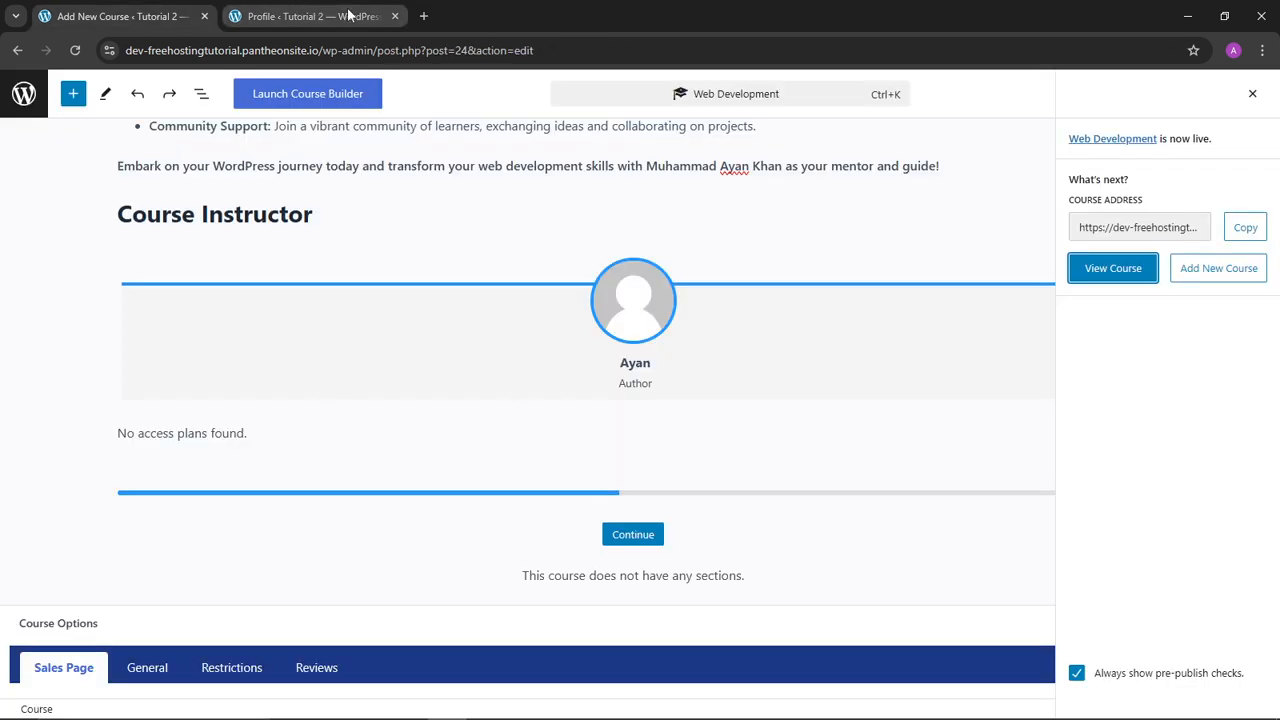
left_click(75, 50)
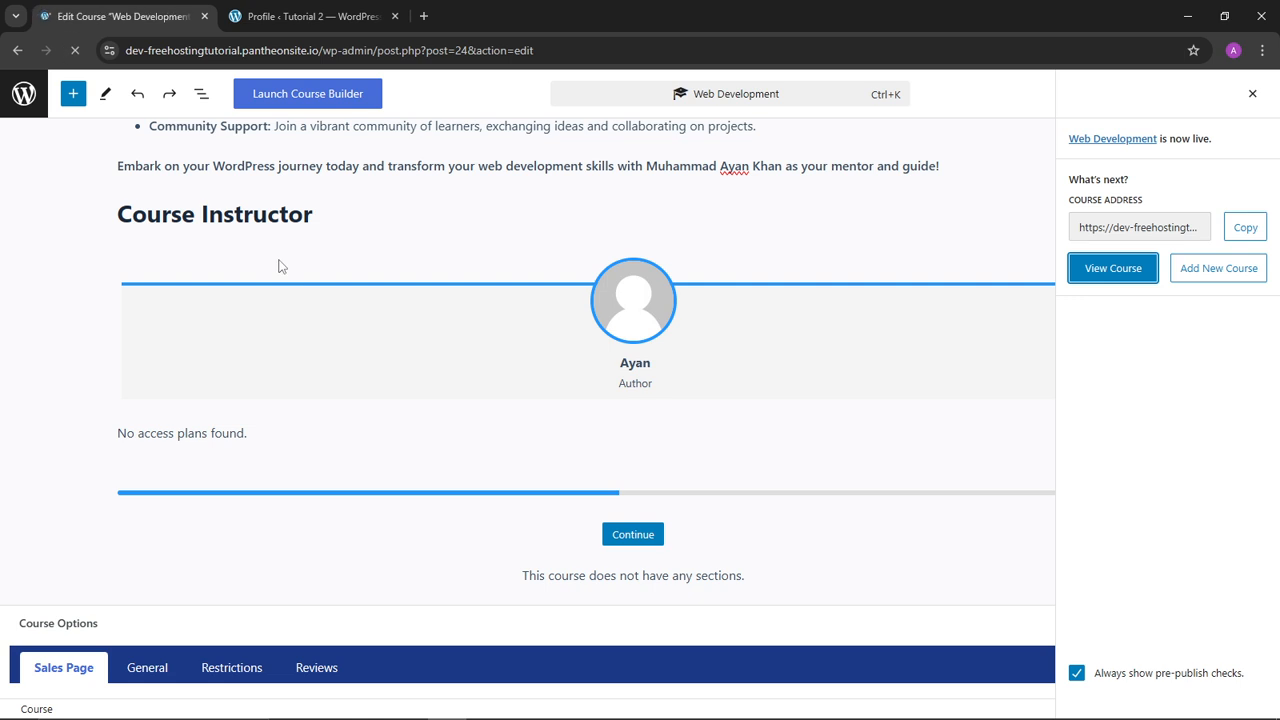
left_click(309, 12)
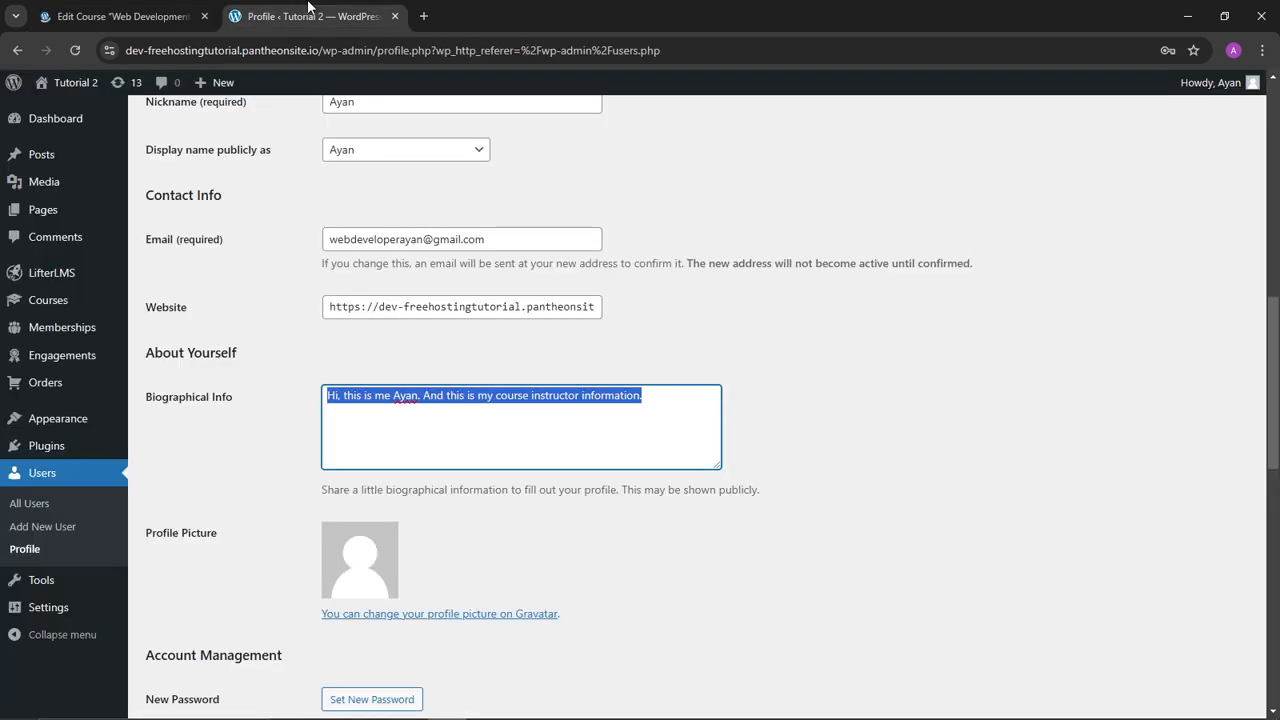
left_click(395, 16)
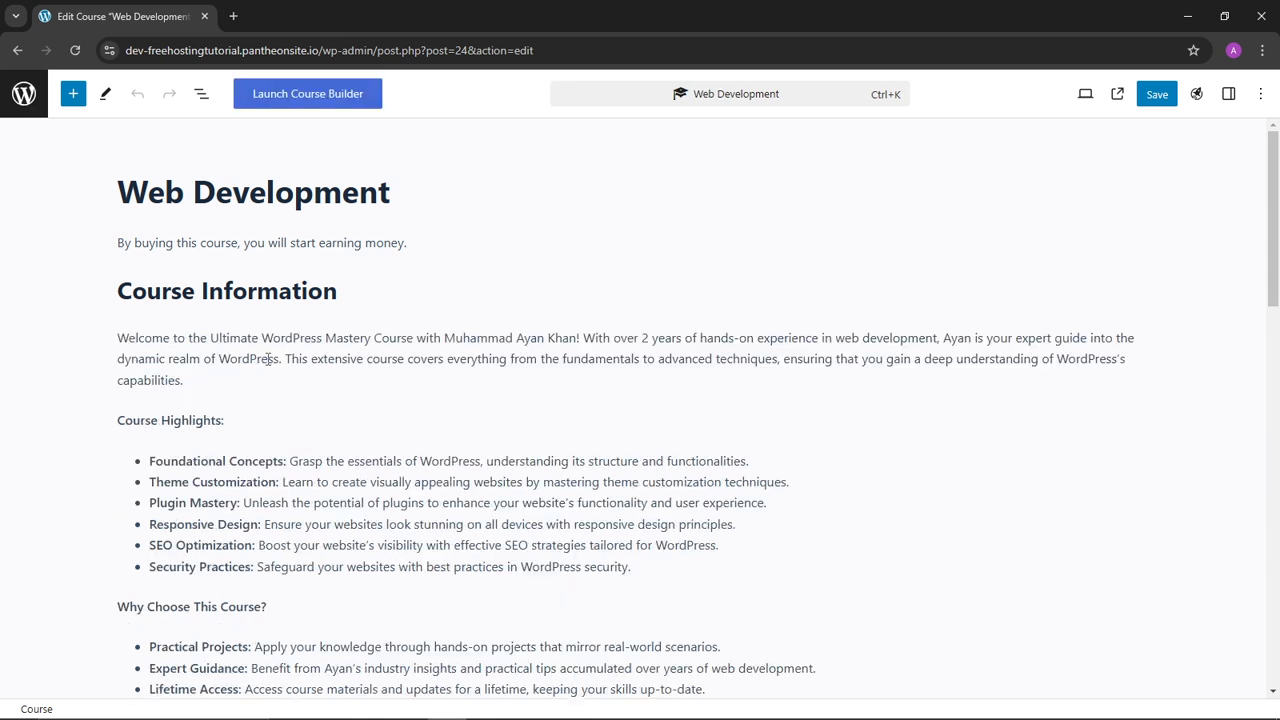
scroll(268, 359, "down", 3)
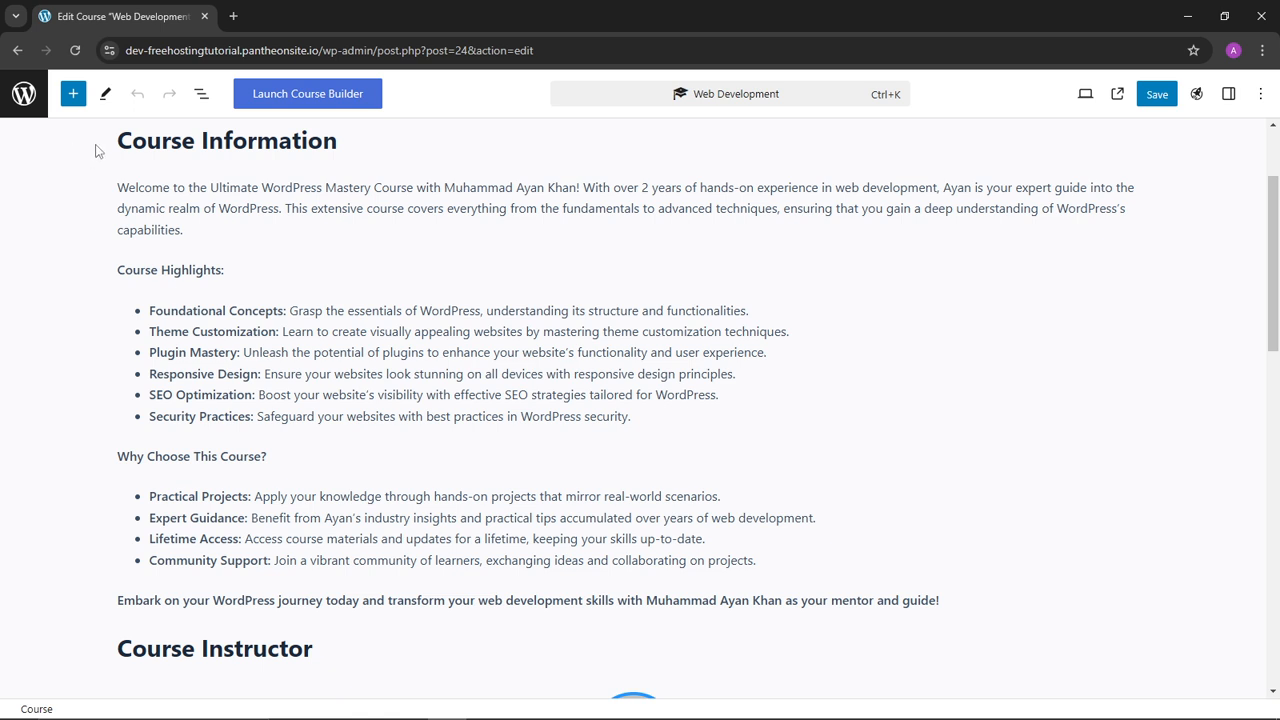
scroll(198, 312, "down", 2)
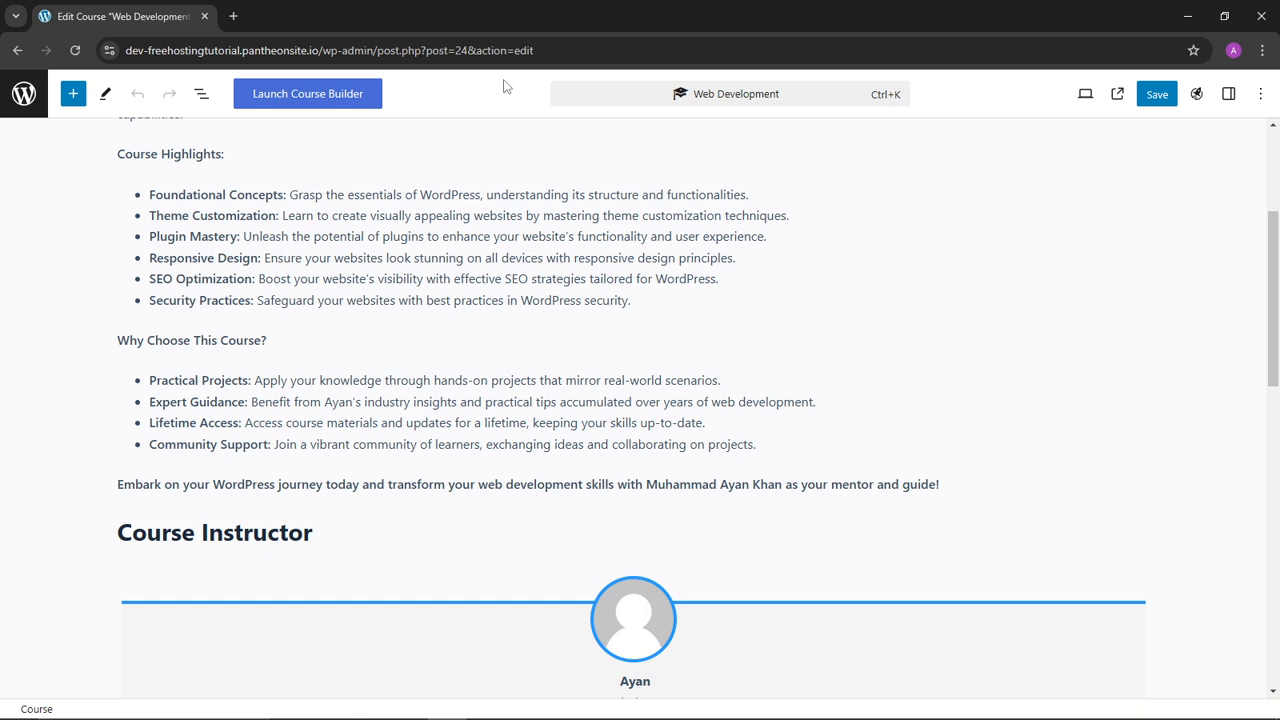
left_click(233, 16)
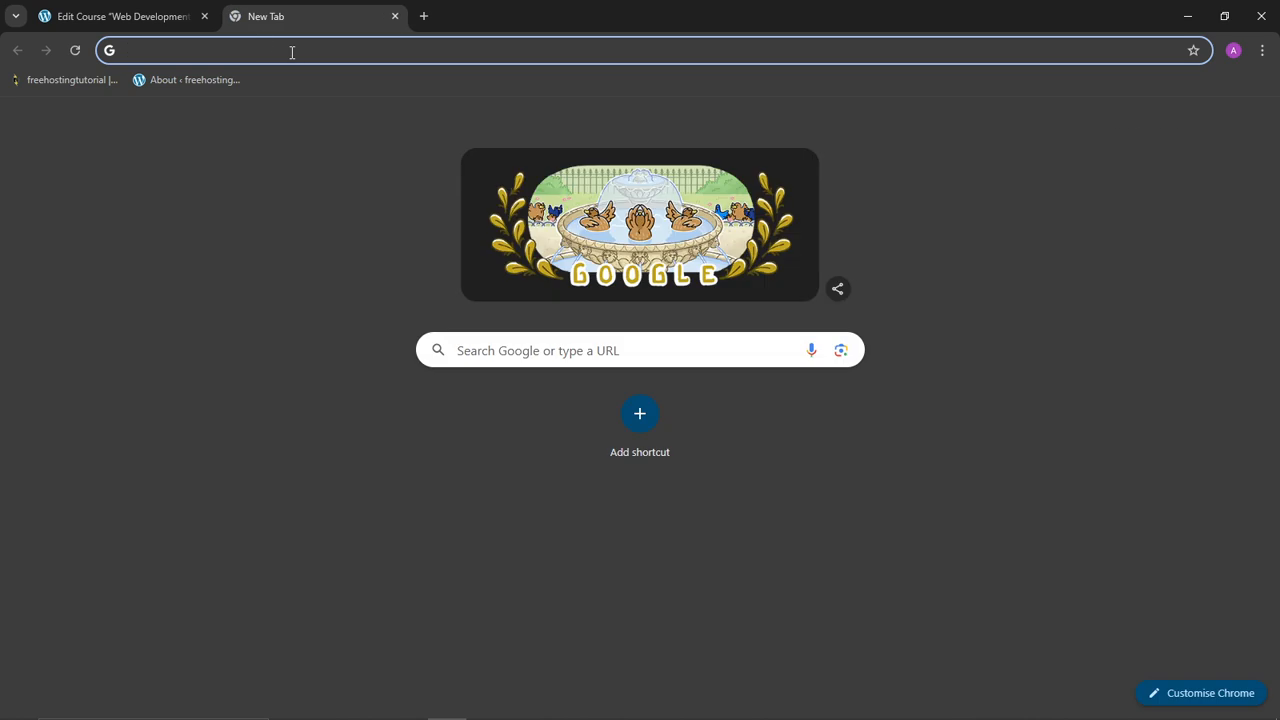
type("gutenberg")
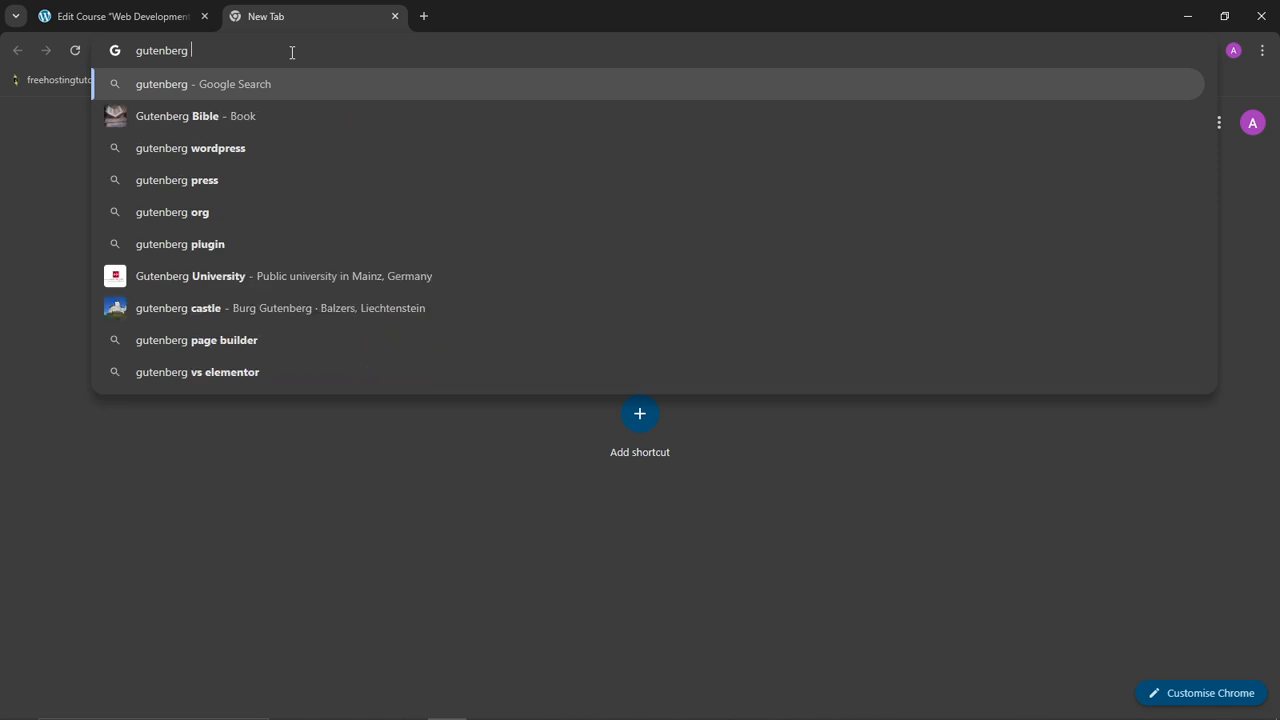
type(" block e")
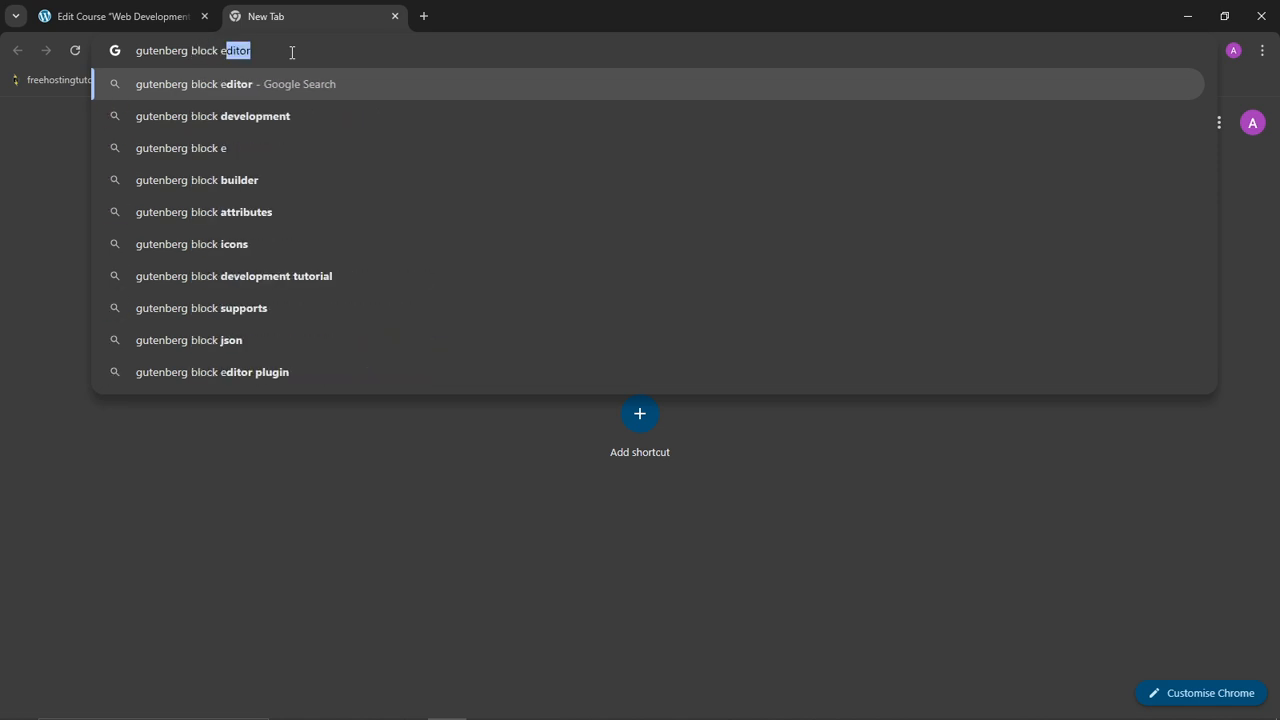
type("ditor")
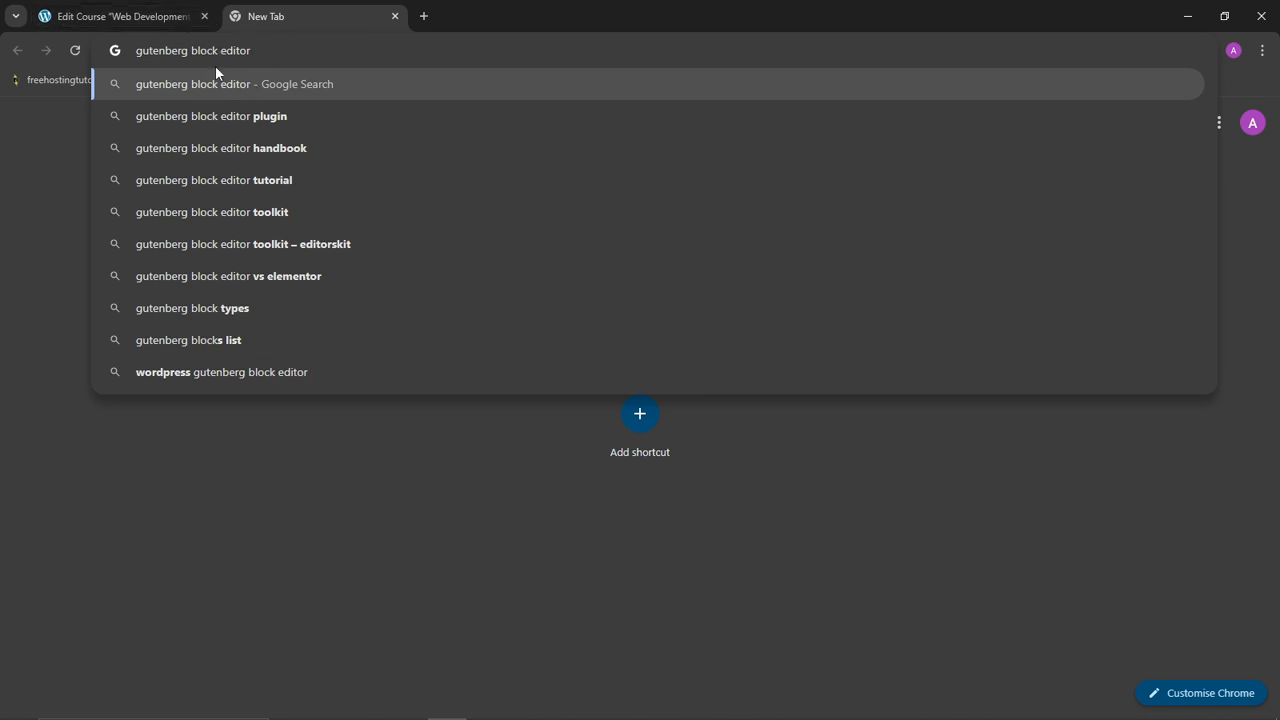
left_click(115, 12)
left_click(375, 19)
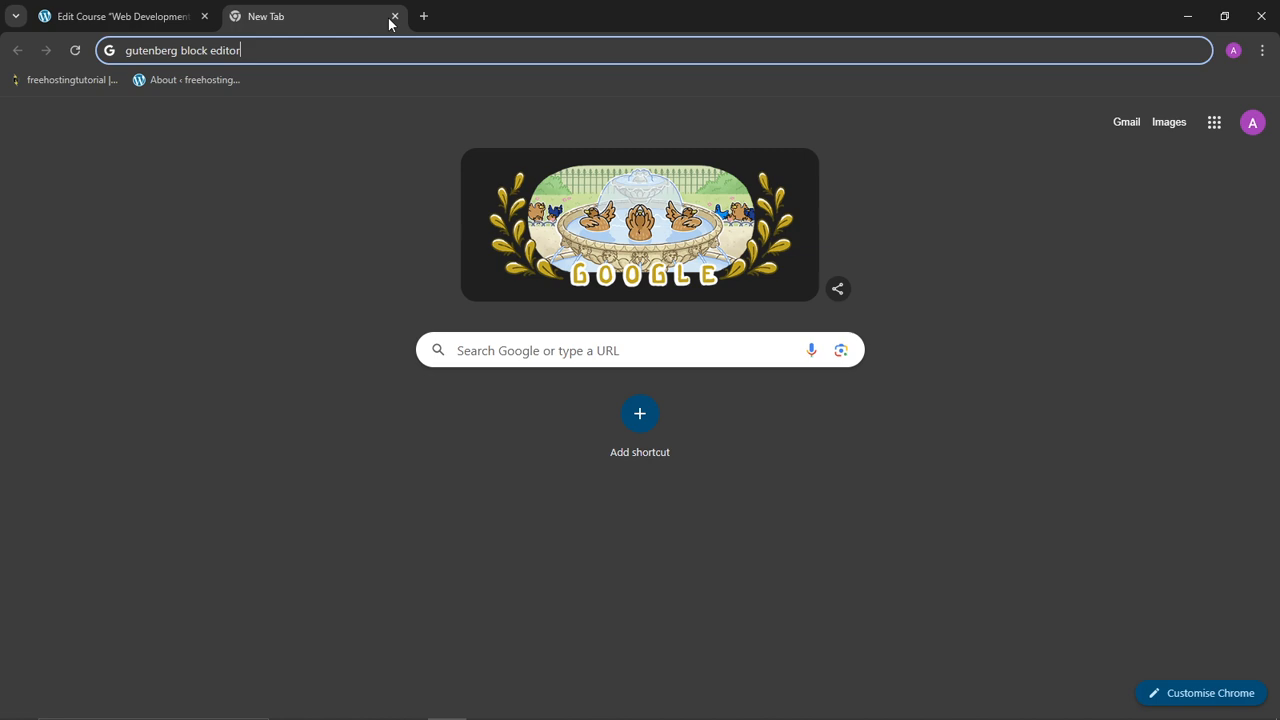
left_click(395, 17)
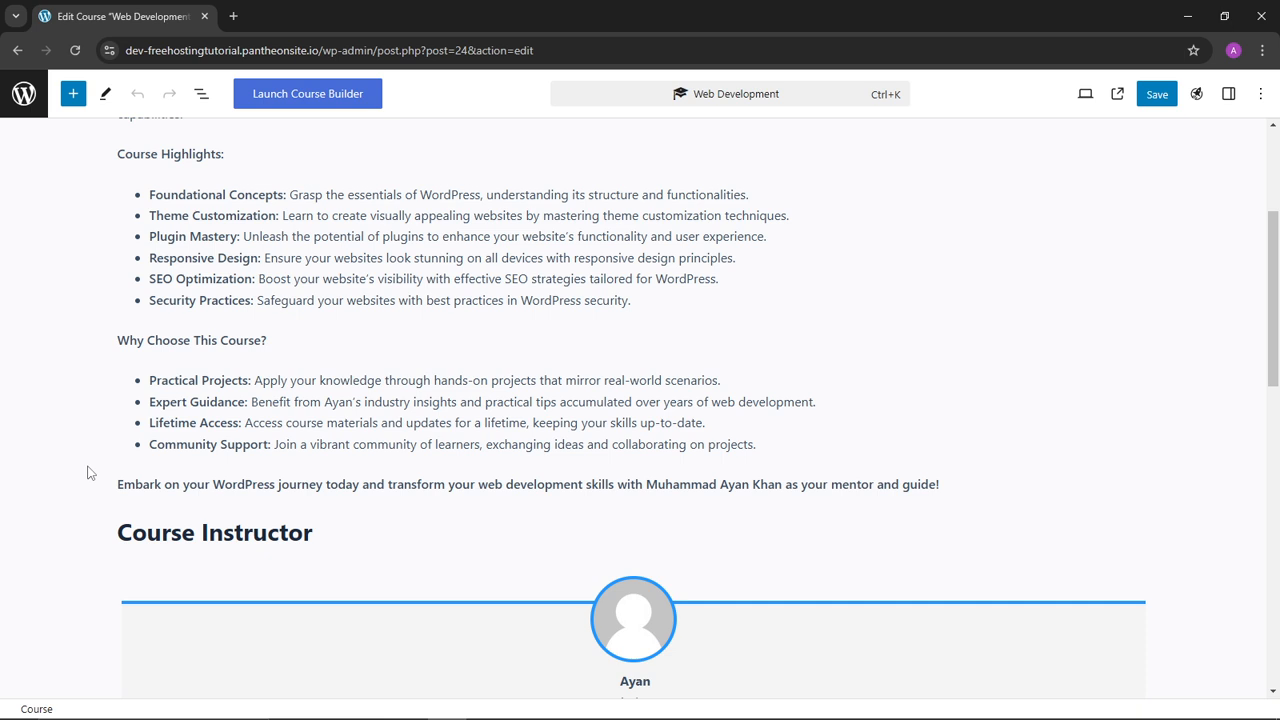
Inspect the Instructors block and the access plans, Course Progress and Course Syllabus blocks below it in the course content.
scroll(88, 472, "down", 2)
scroll(88, 472, "down", 2)
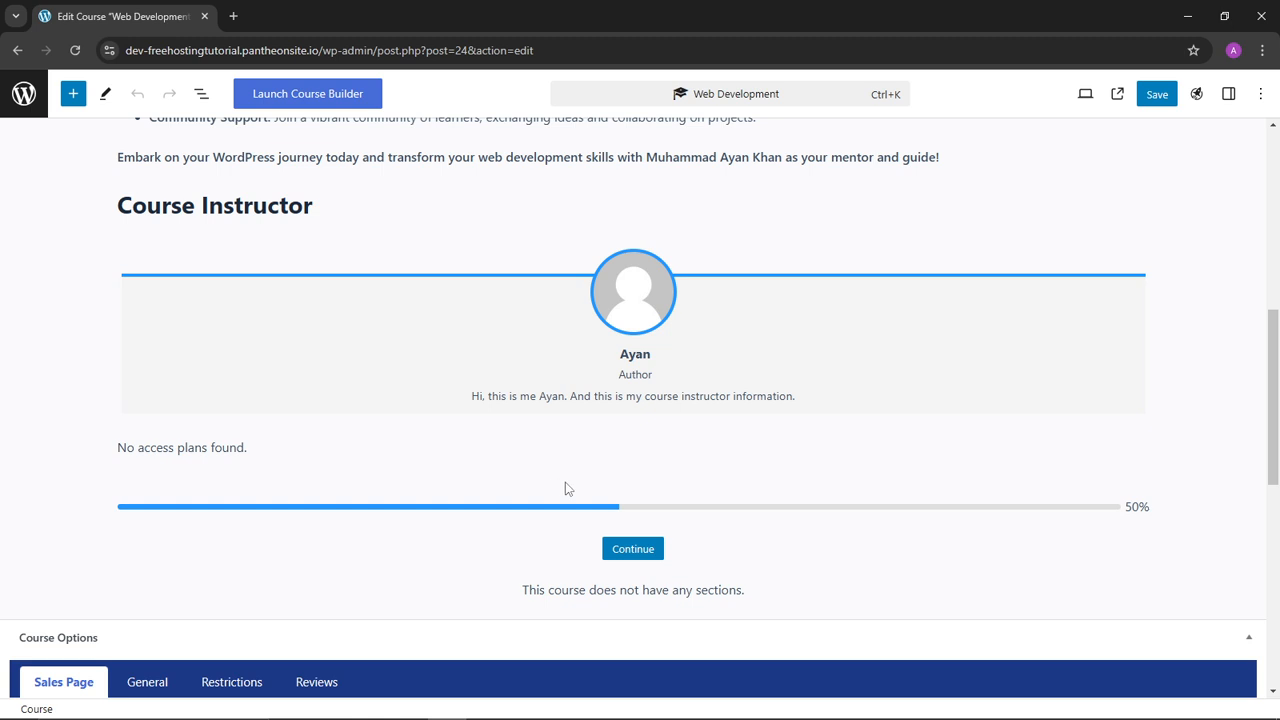
triple_click(549, 399)
left_click(549, 399)
scroll(224, 337, "down", 2)
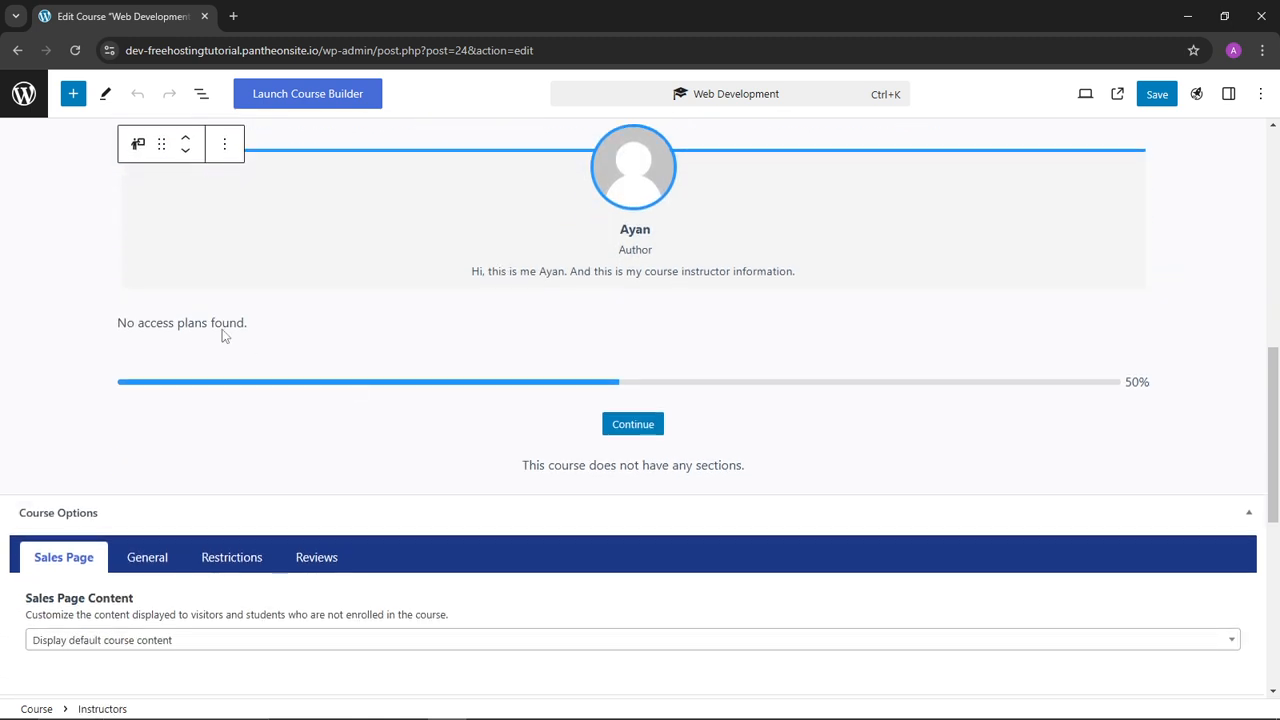
double_click(218, 325)
left_click(298, 385)
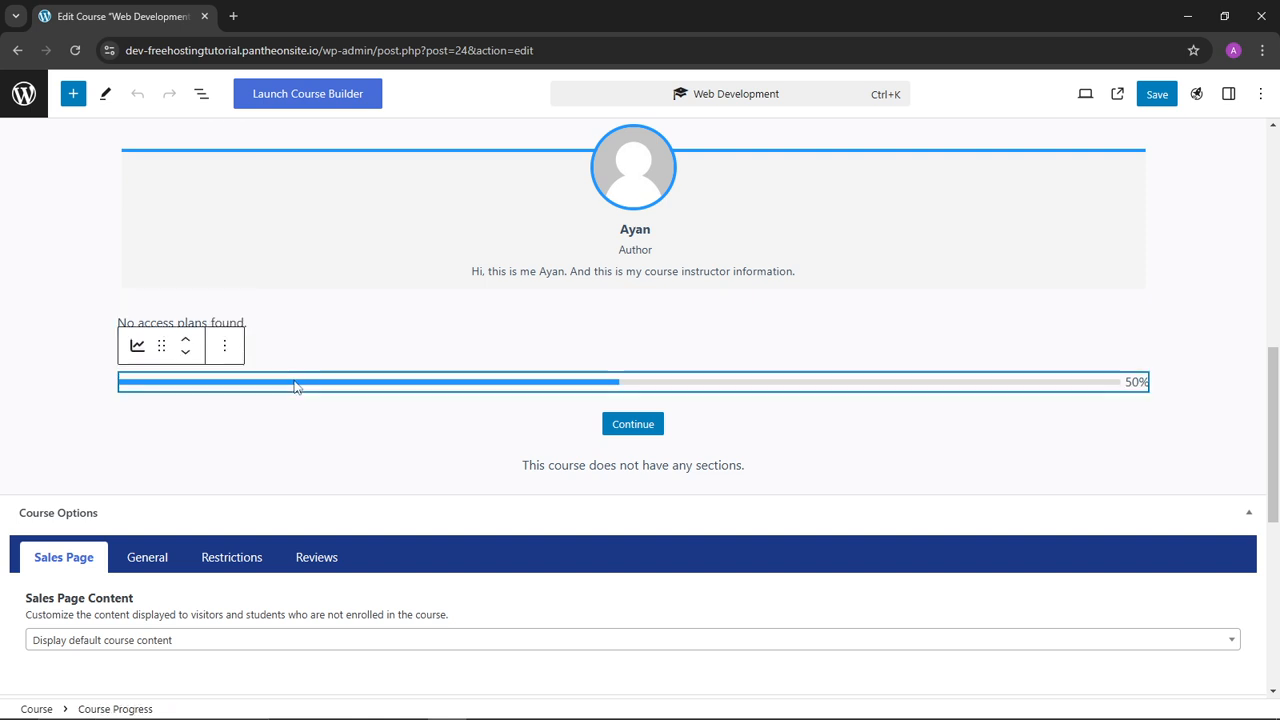
left_click(530, 465)
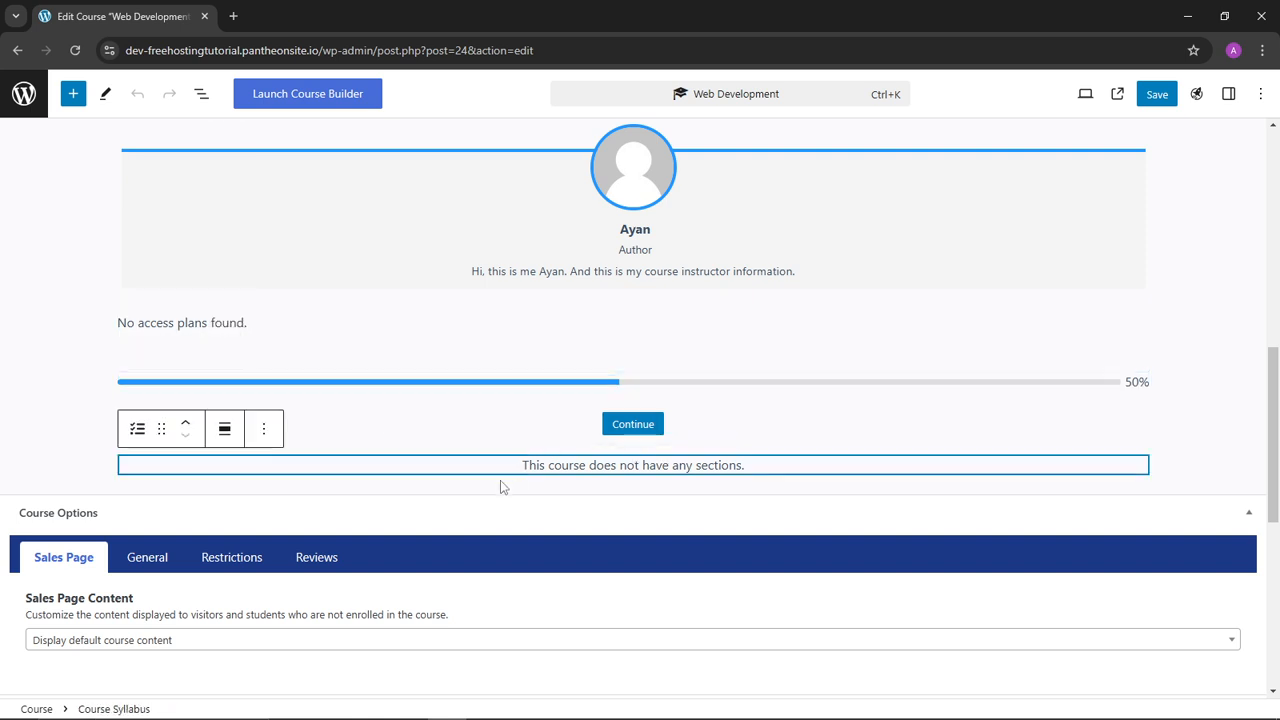
Examine the Course Options, Access Plans and Student Management sections below the course content.
scroll(424, 463, "down", 2)
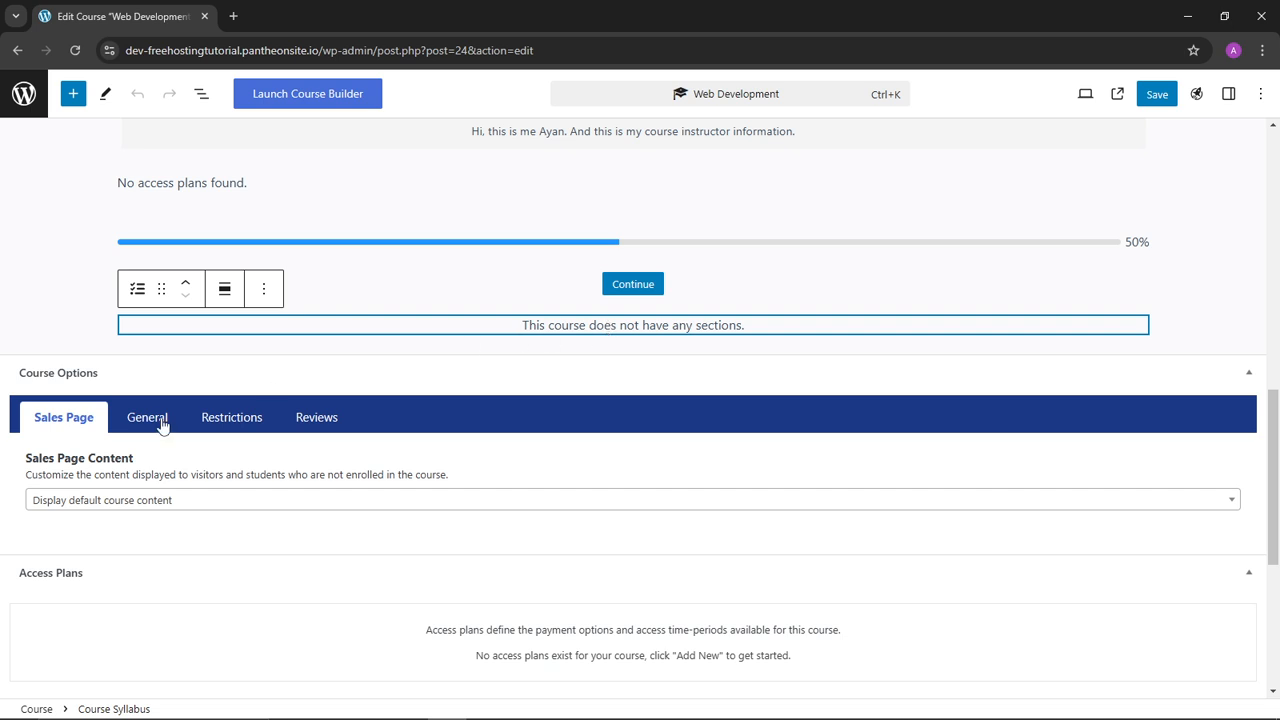
scroll(149, 437, "down", 1)
scroll(146, 429, "down", 4)
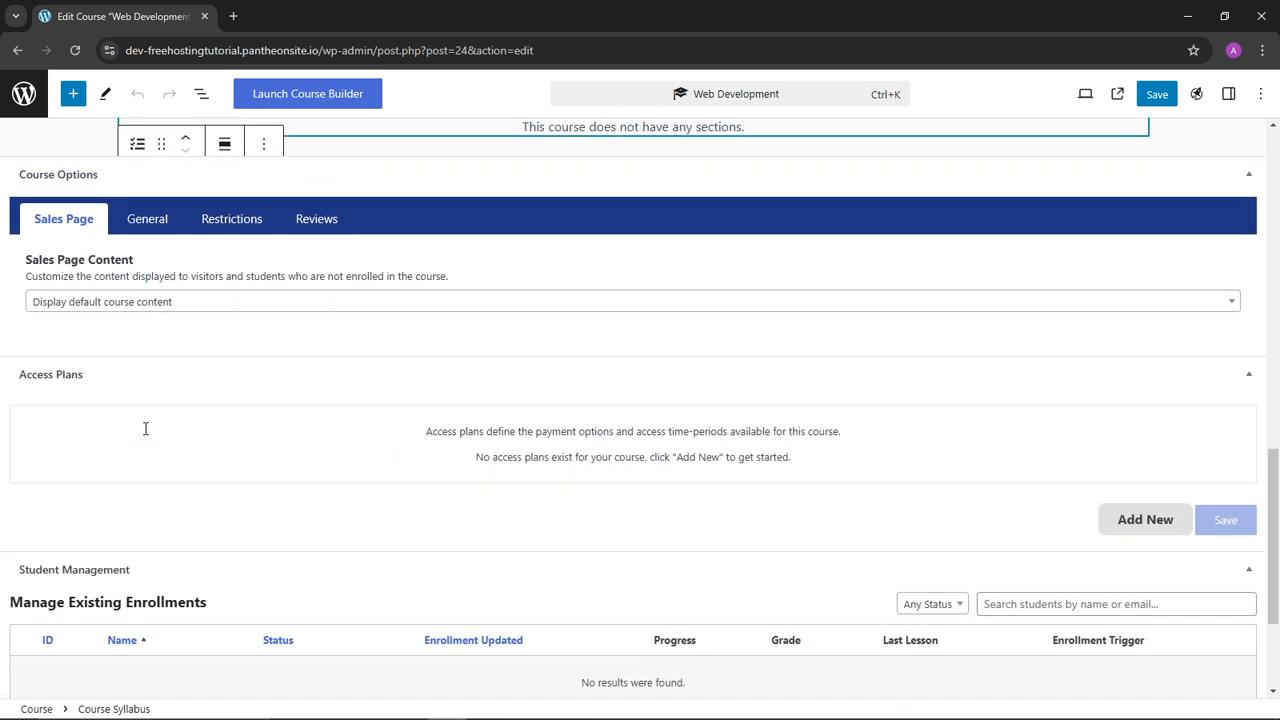
scroll(146, 441, "up", 12)
scroll(146, 440, "down", 12)
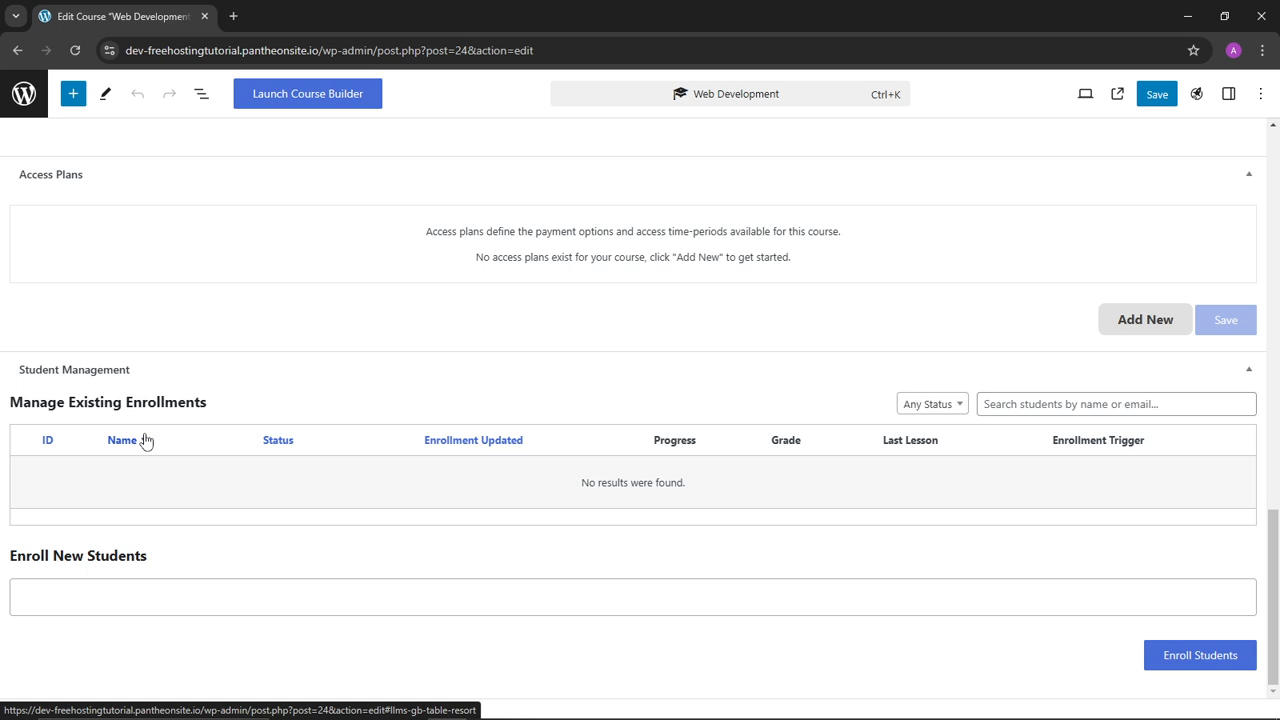
scroll(145, 440, "up", 6)
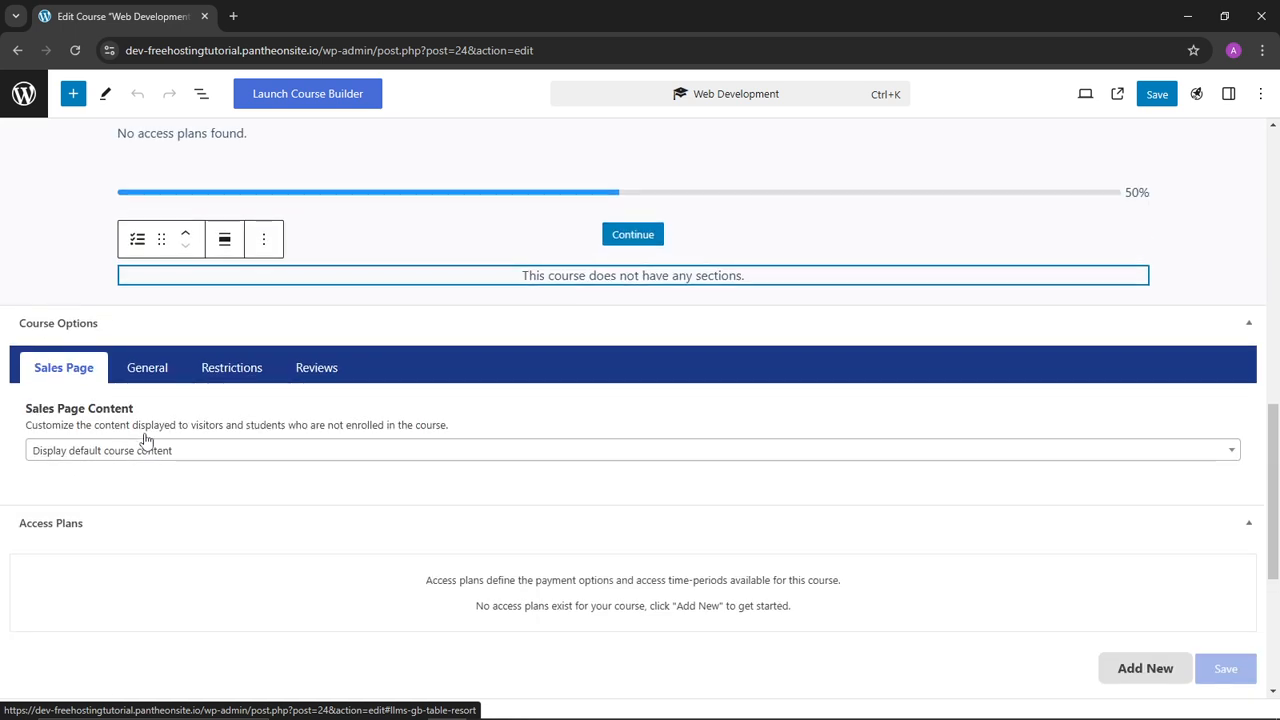